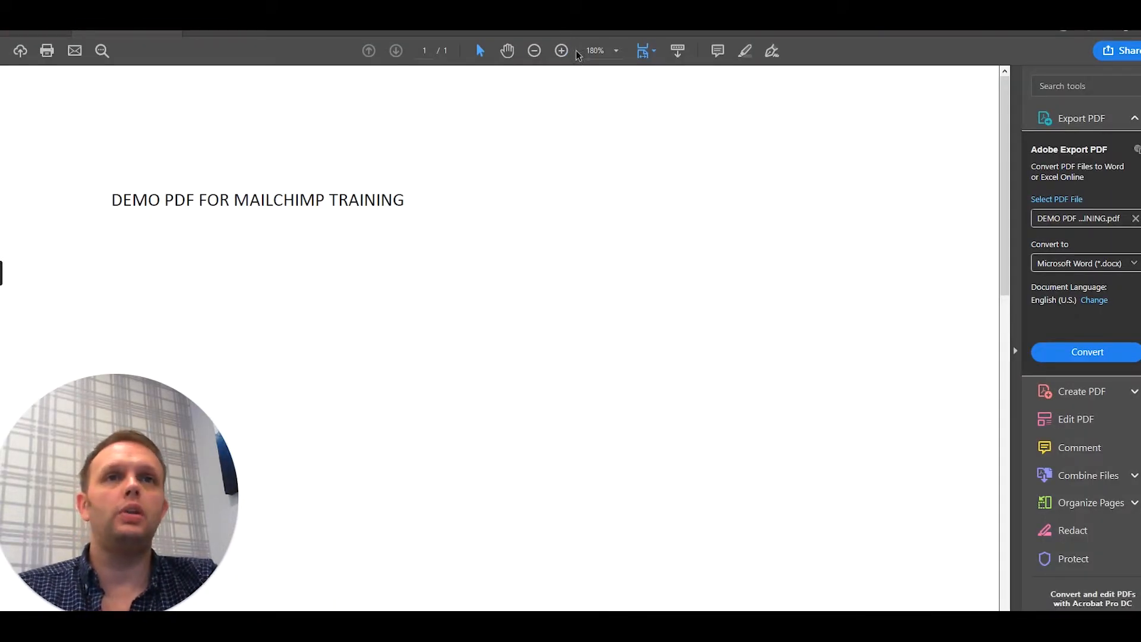
- Set the zoom level of the demo PDF to 100%
left_click(621, 52)
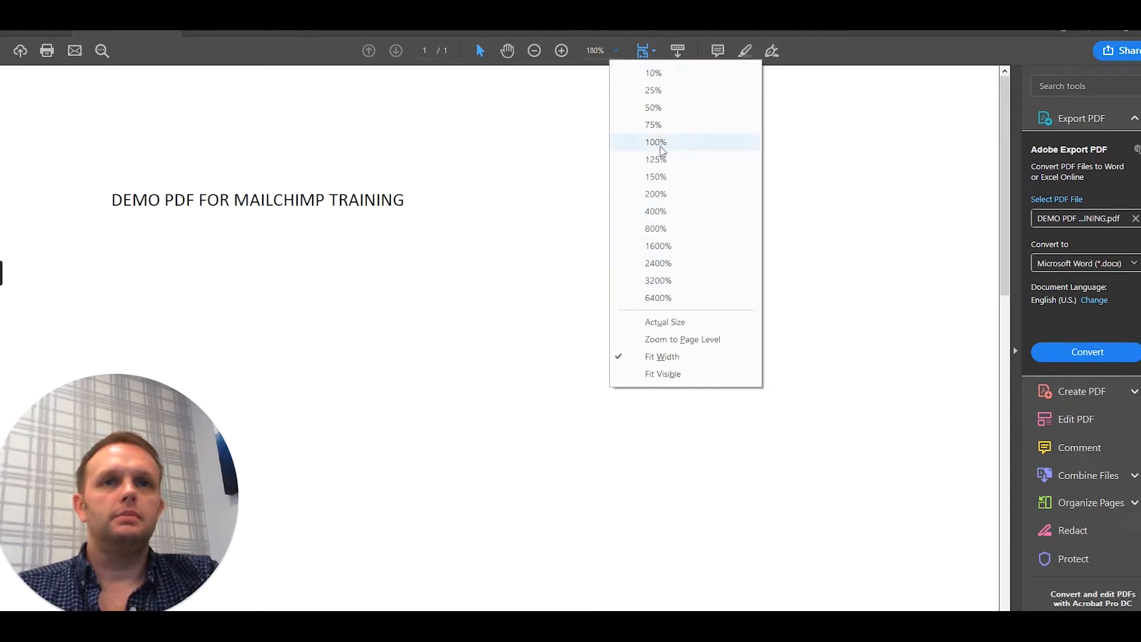
left_click(660, 142)
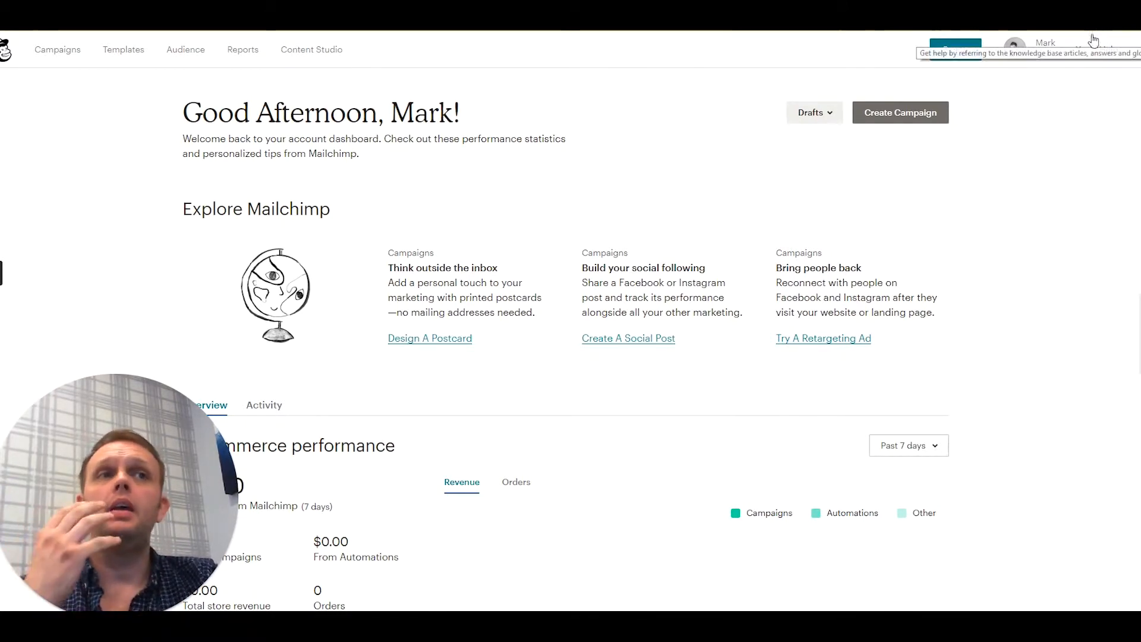
- Switch to Mailchimp and upload the DEMO PDF FOR MAILCHIMP TRAINING file from the desktop's DEMO folder to Content Studio
left_click(313, 54)
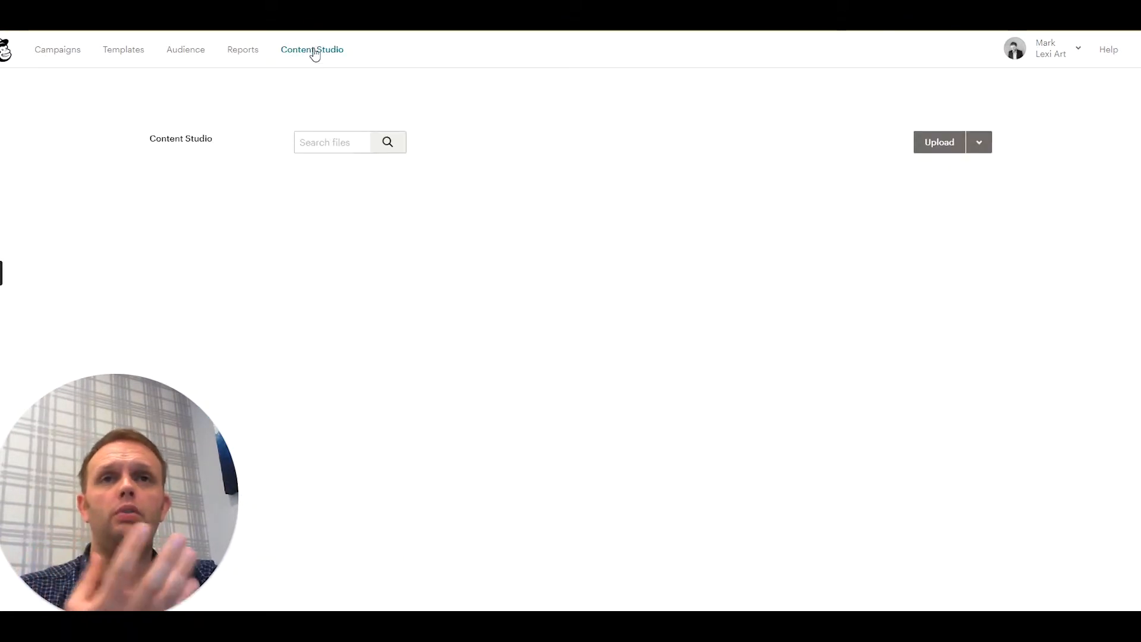
left_click(939, 142)
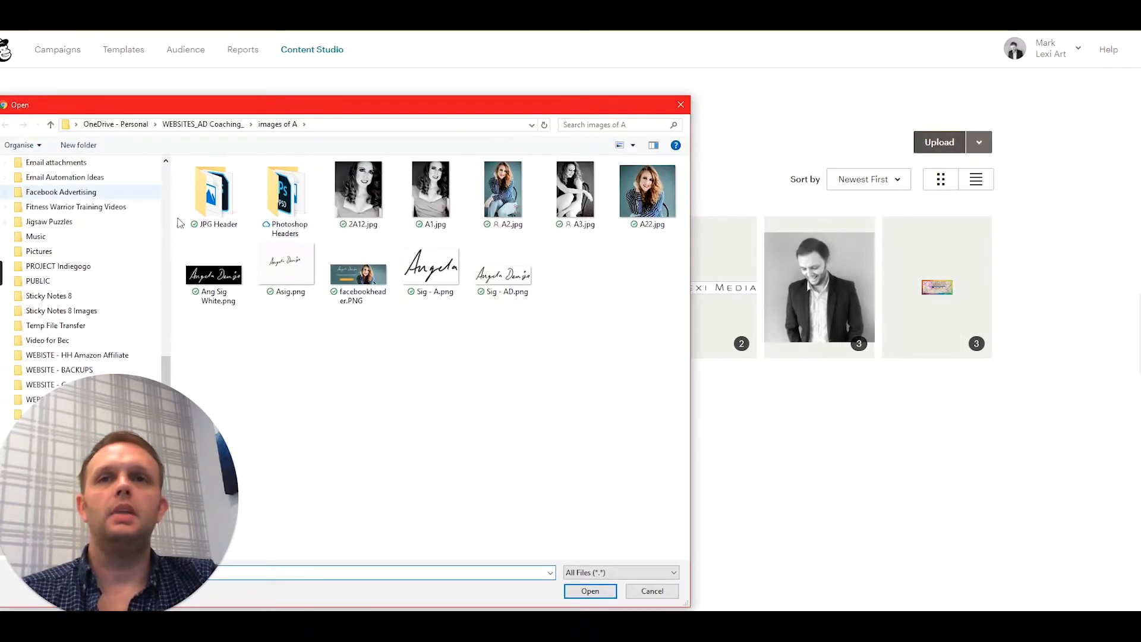
left_click(162, 360)
left_click(39, 187)
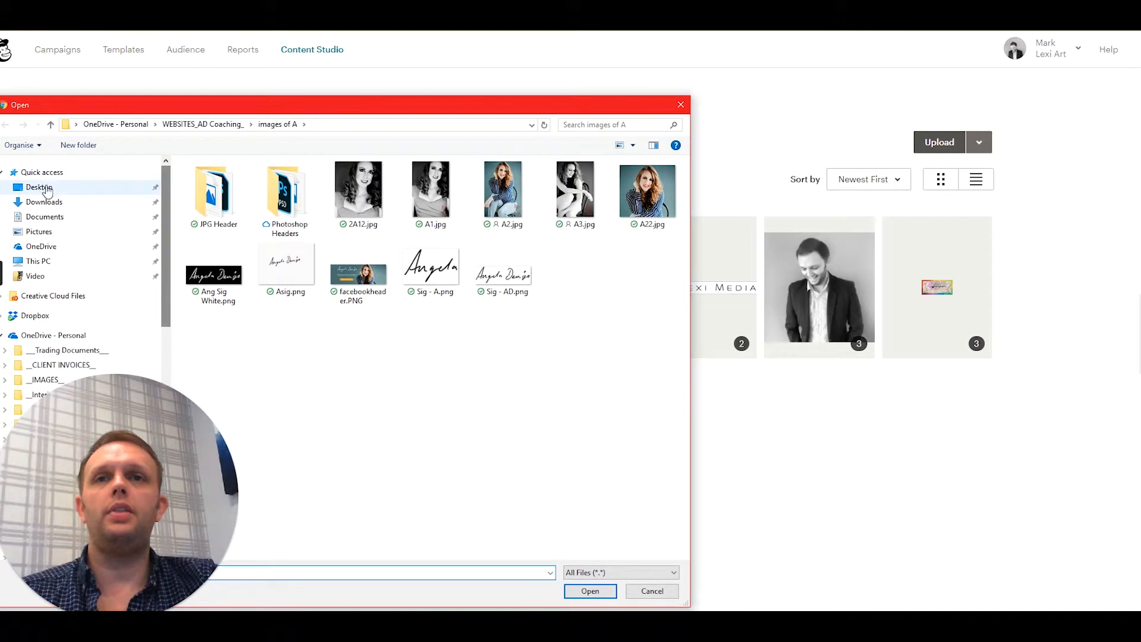
double_click(209, 179)
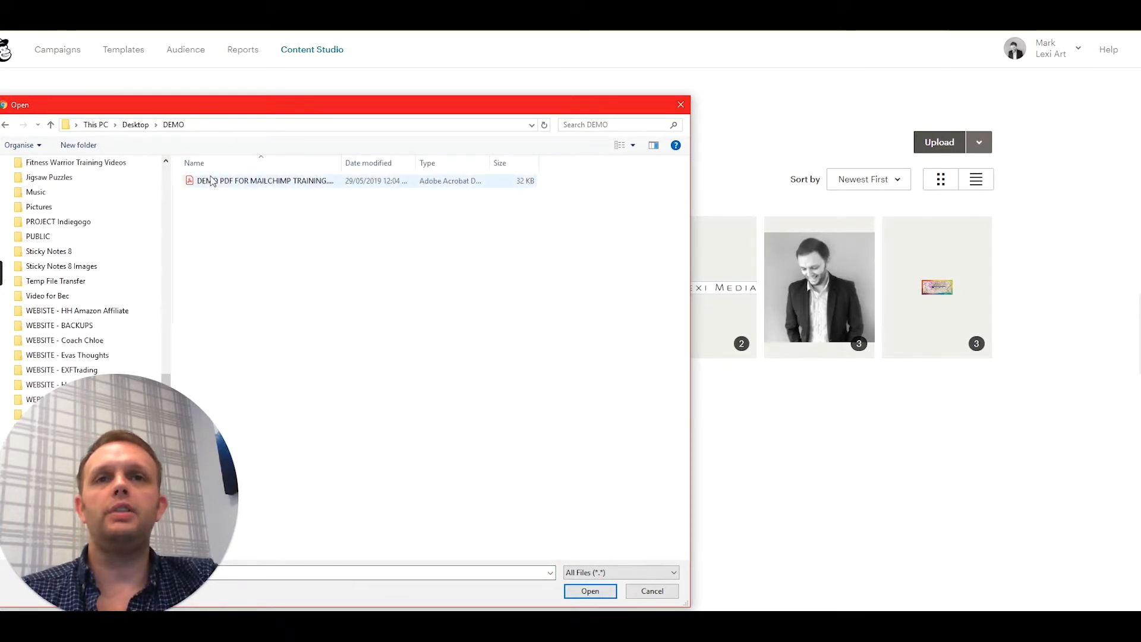
double_click(213, 186)
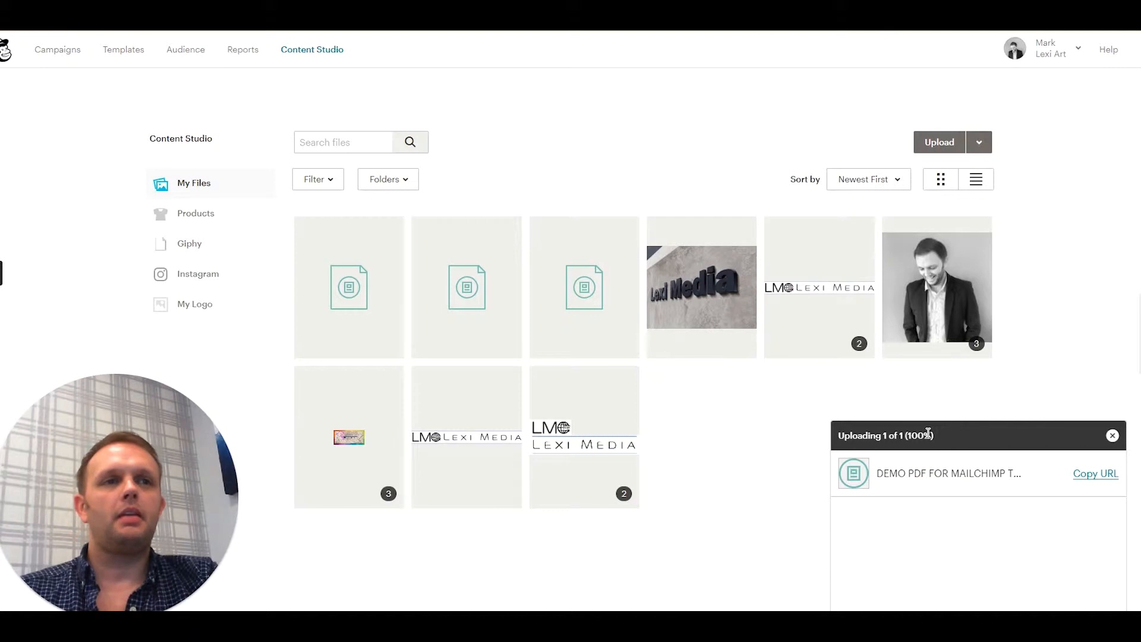
left_click(1112, 436)
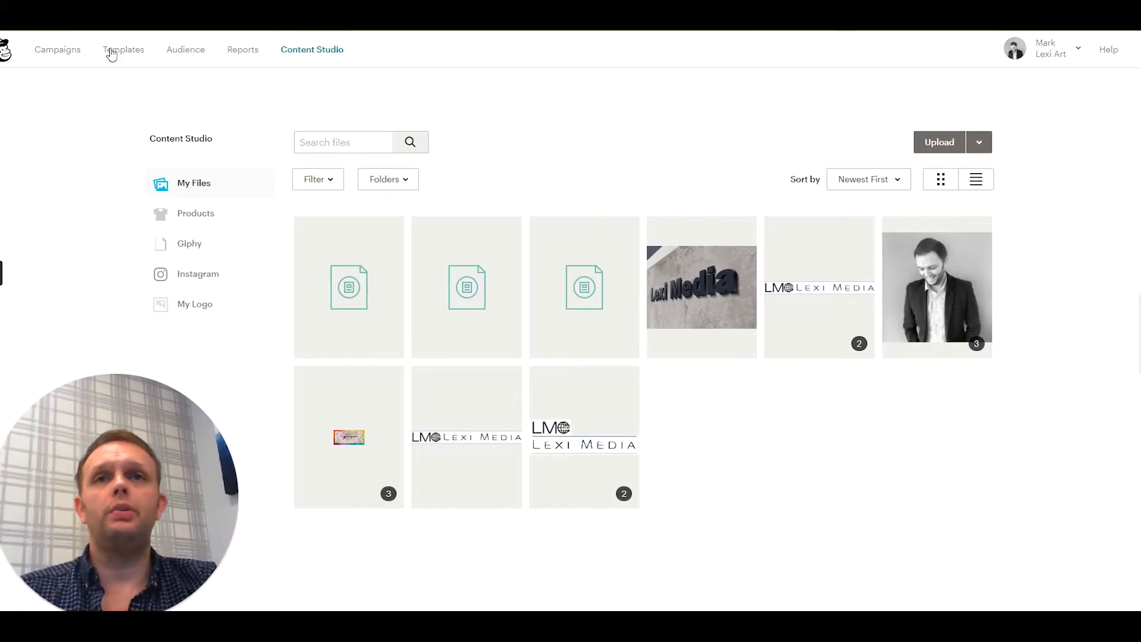
- Open the group management page for the contacts in the Lexi Art audience
left_click(185, 53)
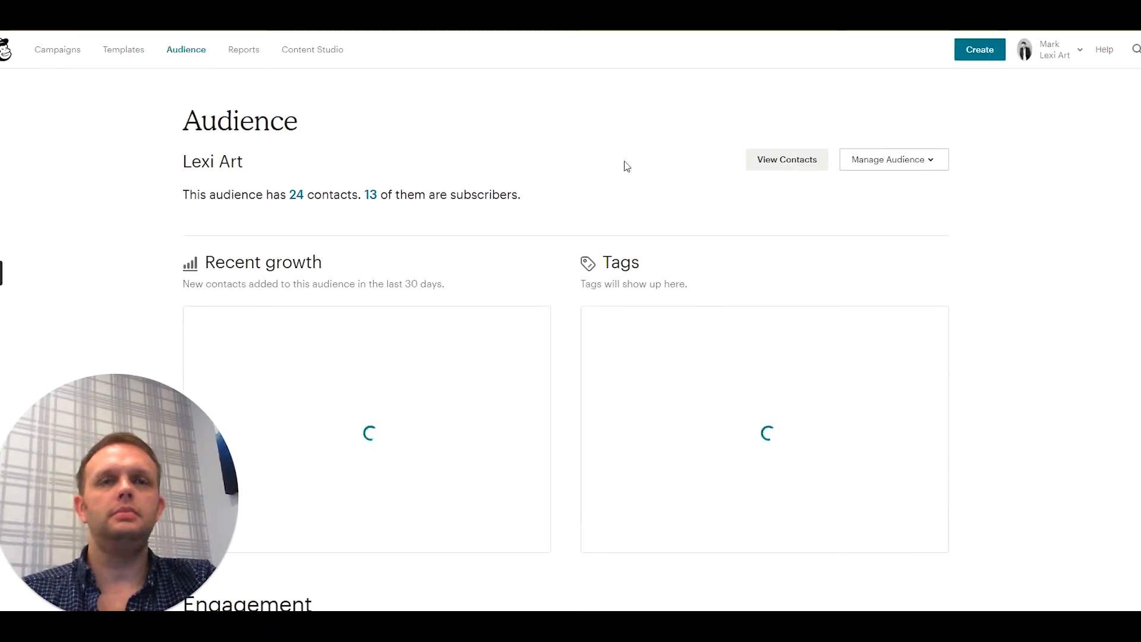
left_click(773, 166)
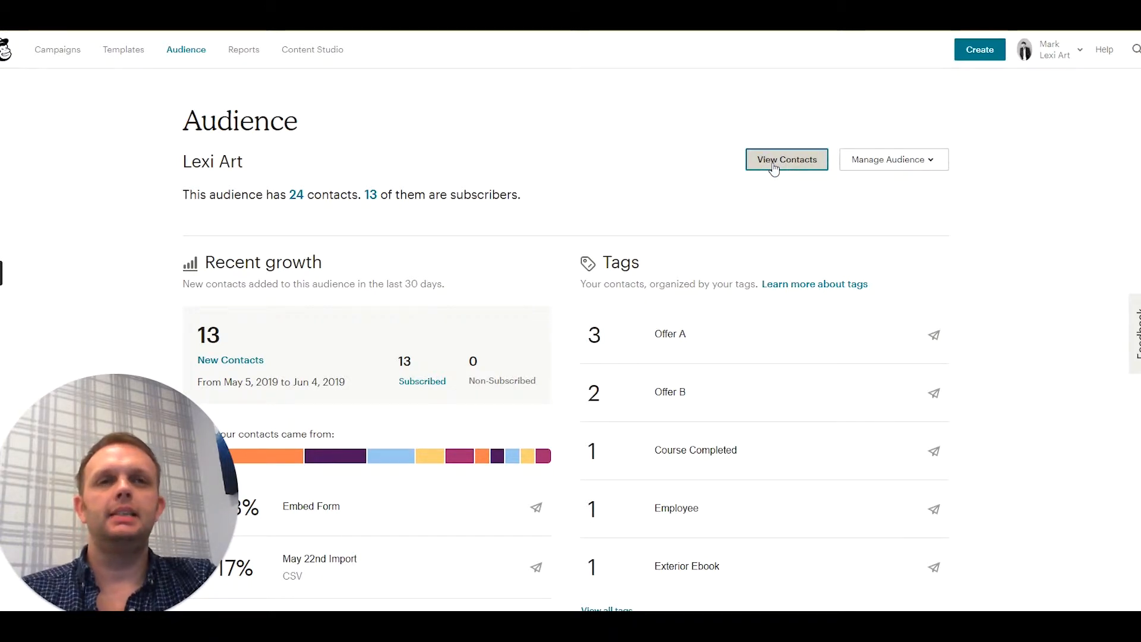
left_click(788, 166)
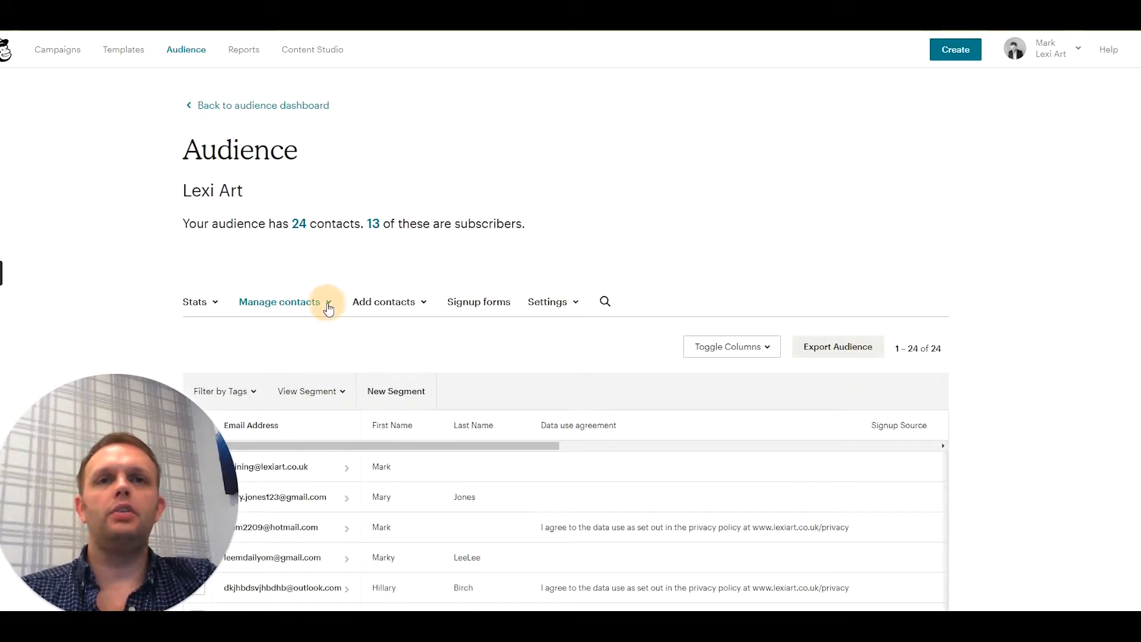
left_click(327, 302)
left_click(258, 420)
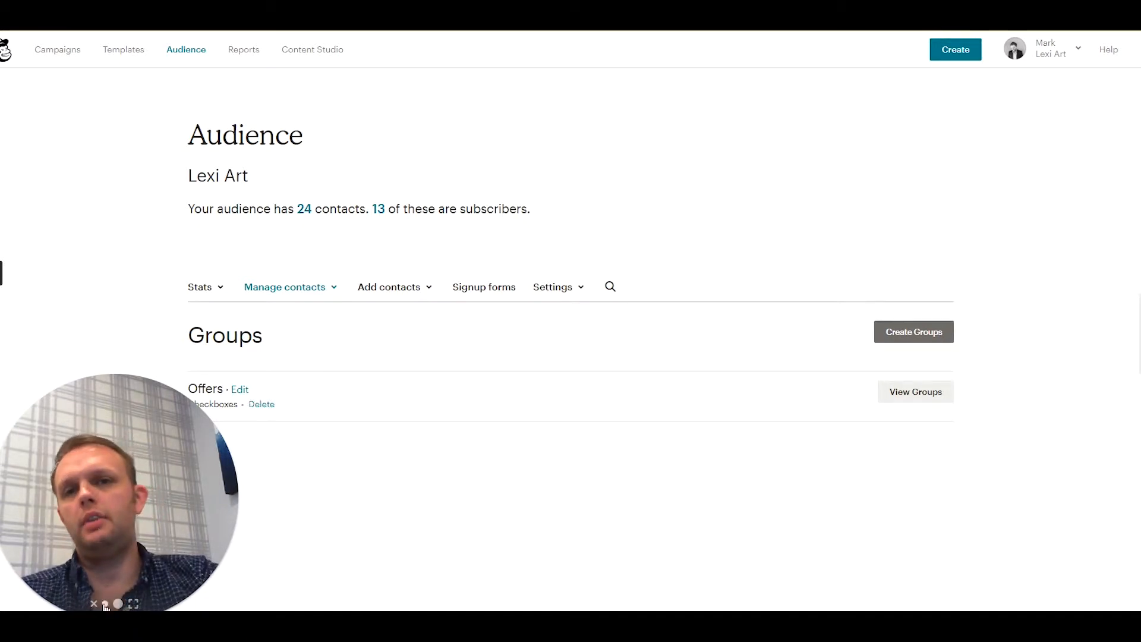
- View the groups inside the Offers category and collapse them again
left_click(106, 602)
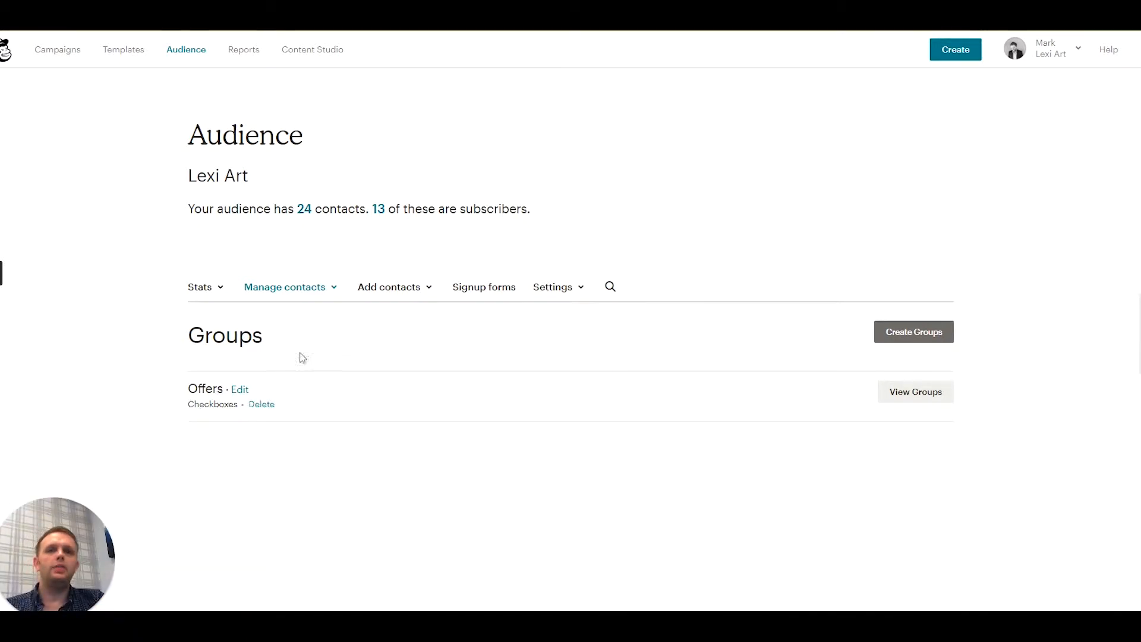
left_click(900, 391)
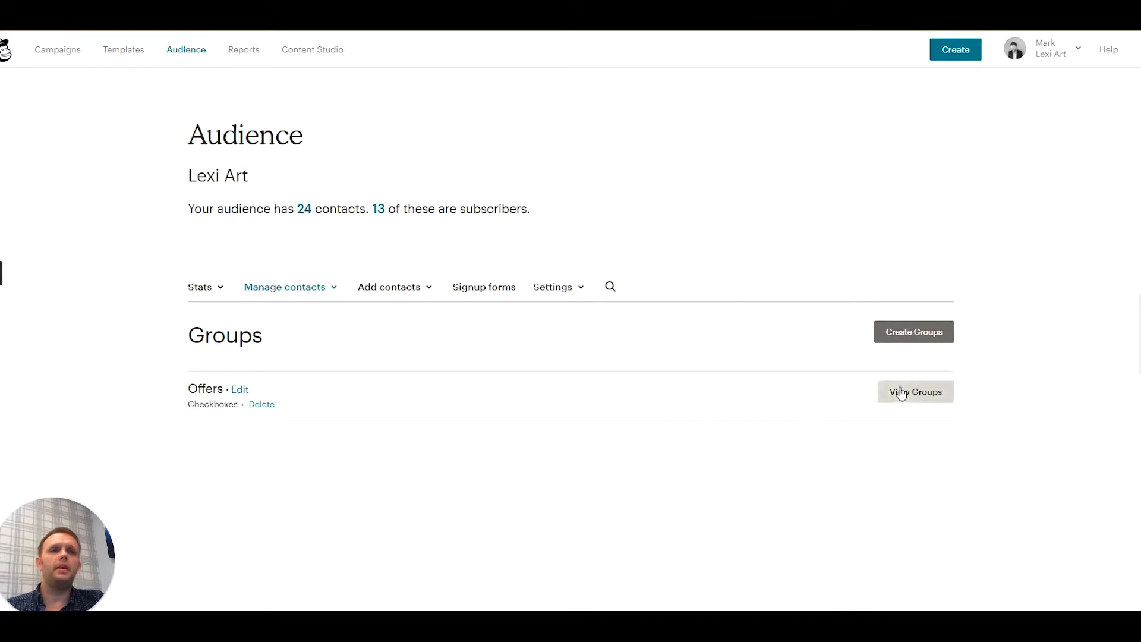
scroll(458, 369, "down", 1)
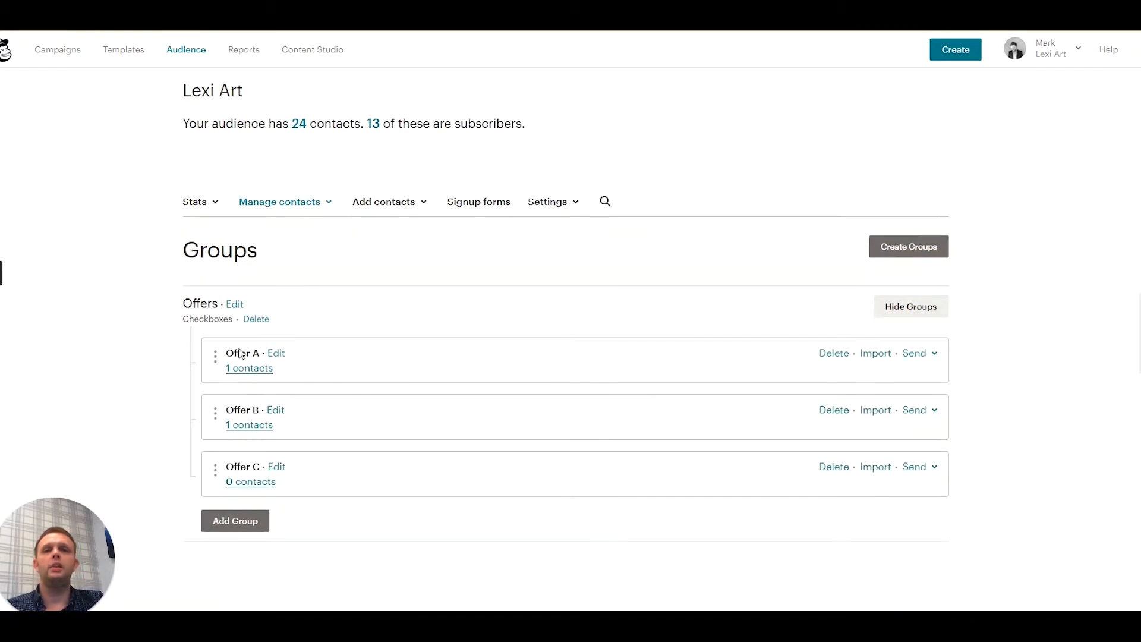
left_click(892, 306)
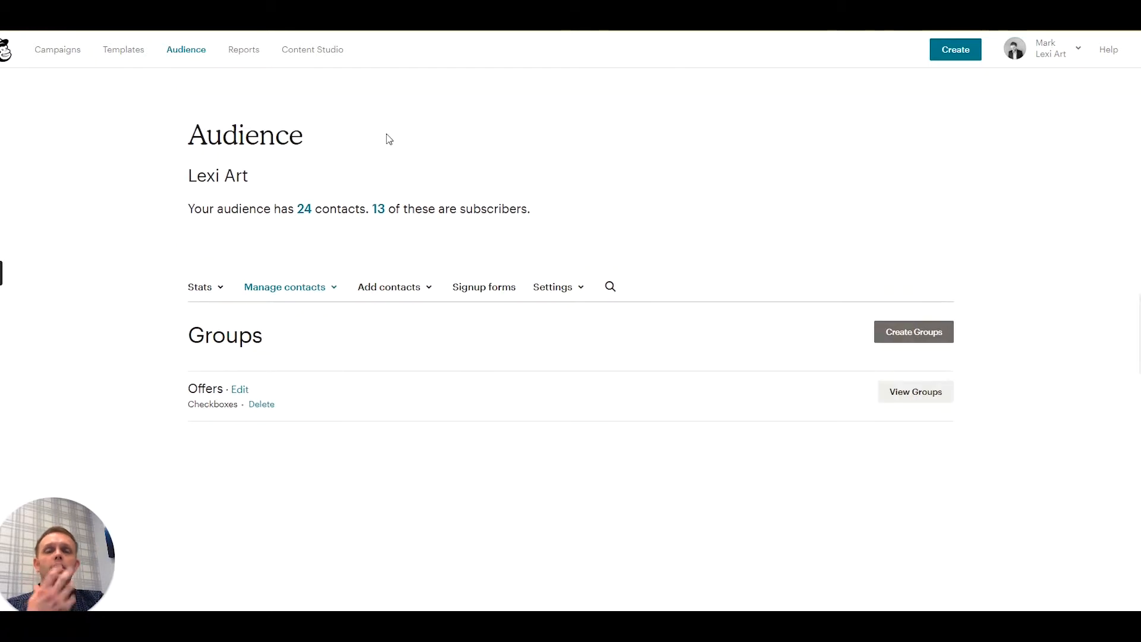
- Start a new group set shown as checkboxes and name its category "Freebie Offer"
left_click(916, 330)
scroll(594, 335, "down", 1)
scroll(573, 340, "down", 2)
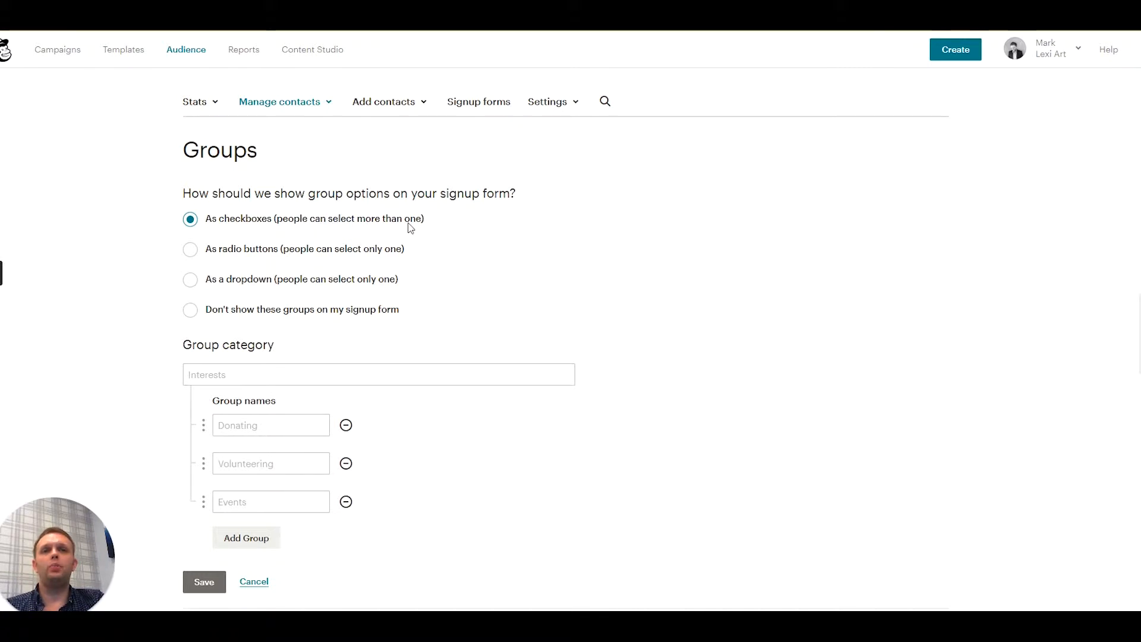
scroll(401, 230, "down", 1)
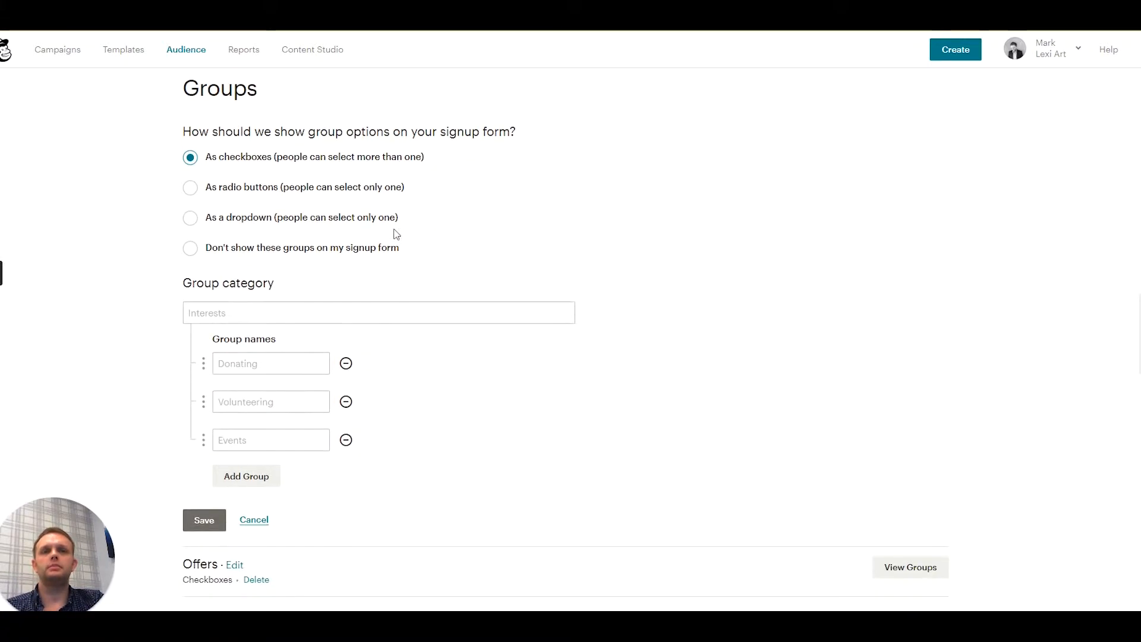
left_click(237, 318)
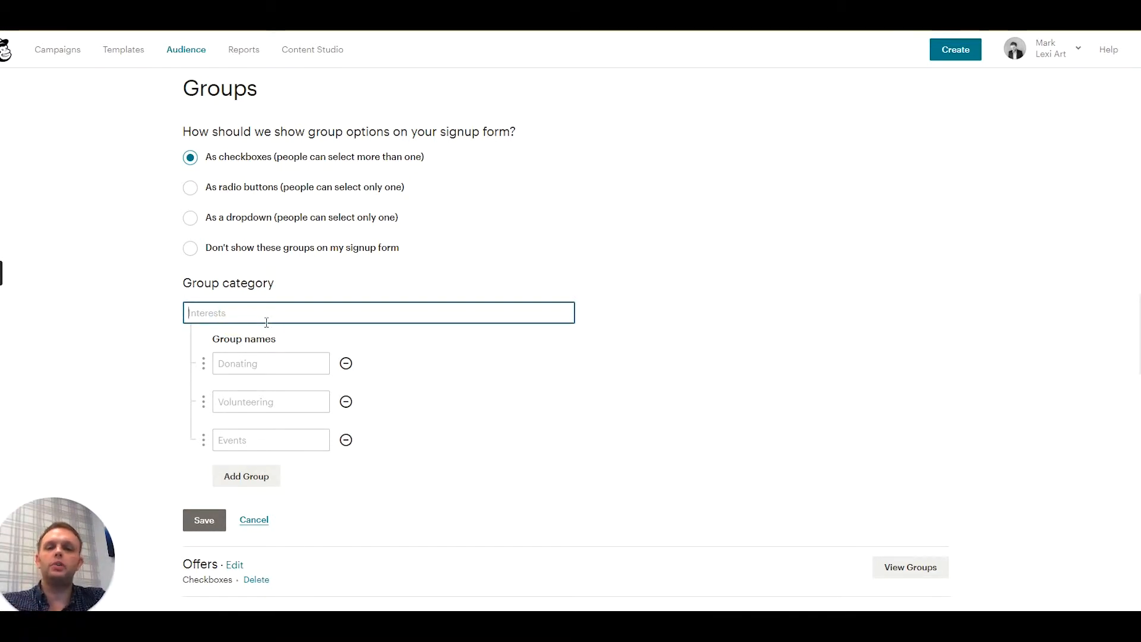
type("Free")
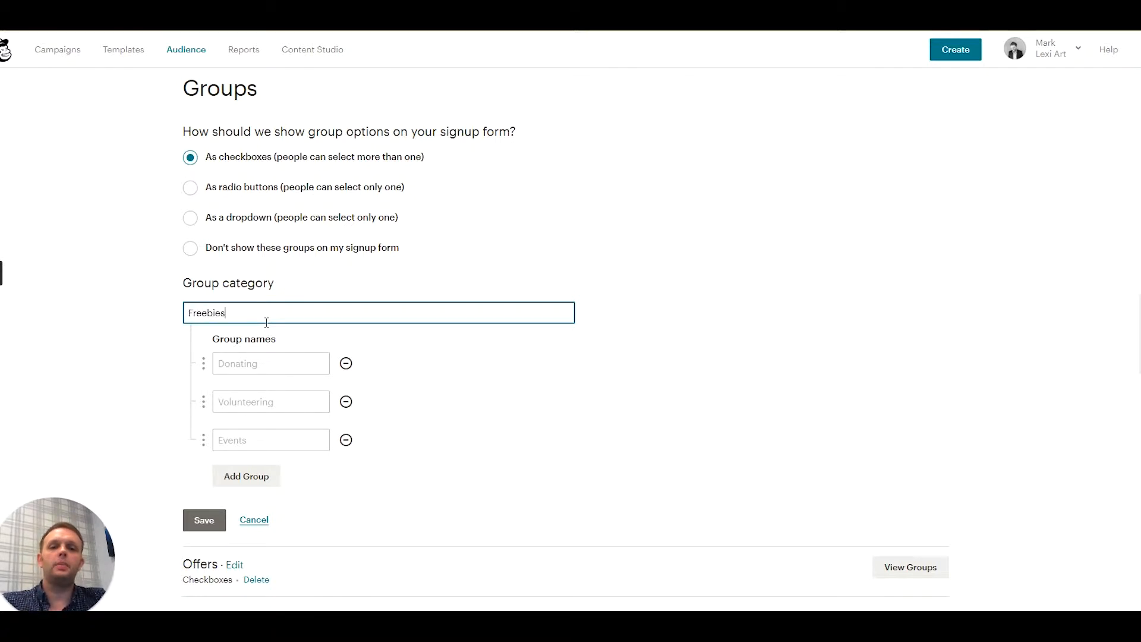
type("bie Offer")
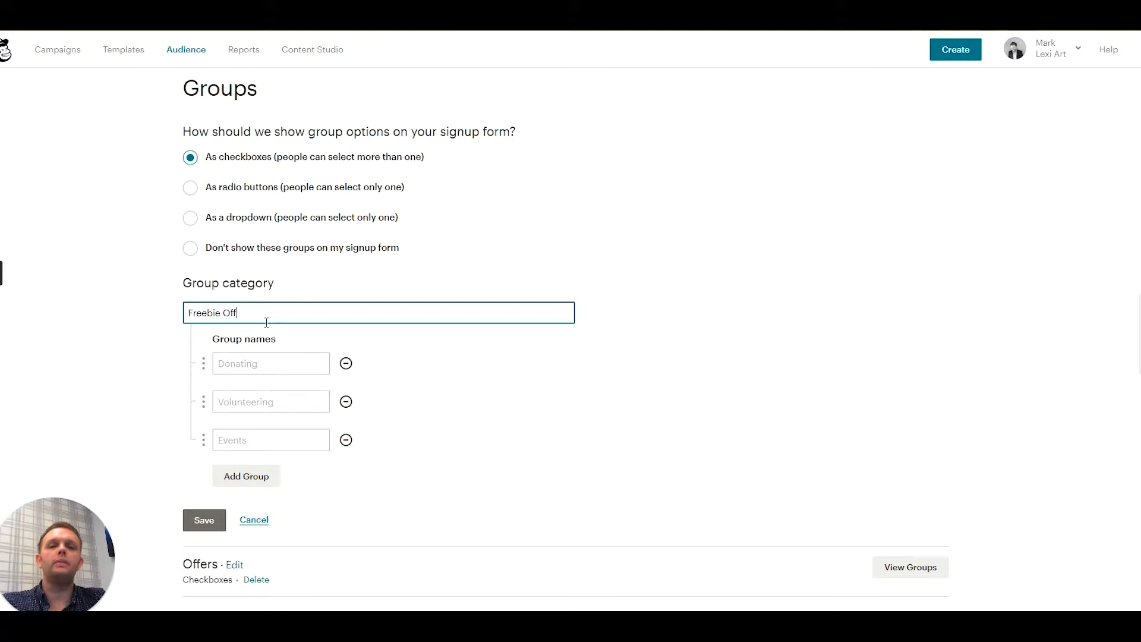
- Name the first two groups of the Freebie Offer category "Ebook" and "Webinar"
left_click(262, 360)
type("E}book")
key("BackSpace")
key("BackSpace")
key("BackSpace")
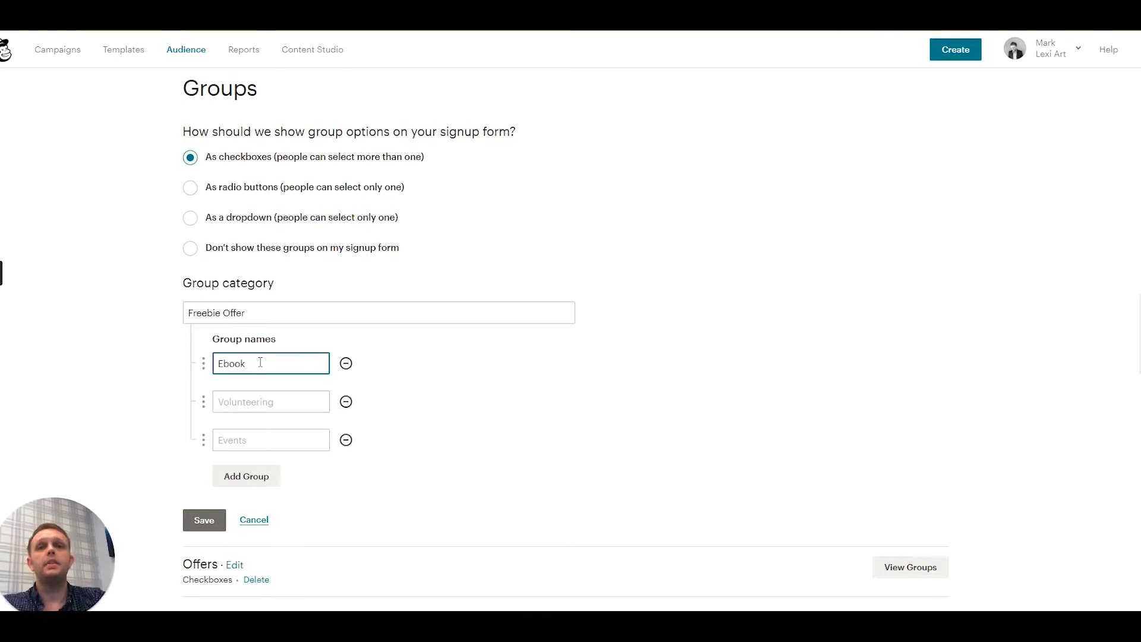
left_click(268, 403)
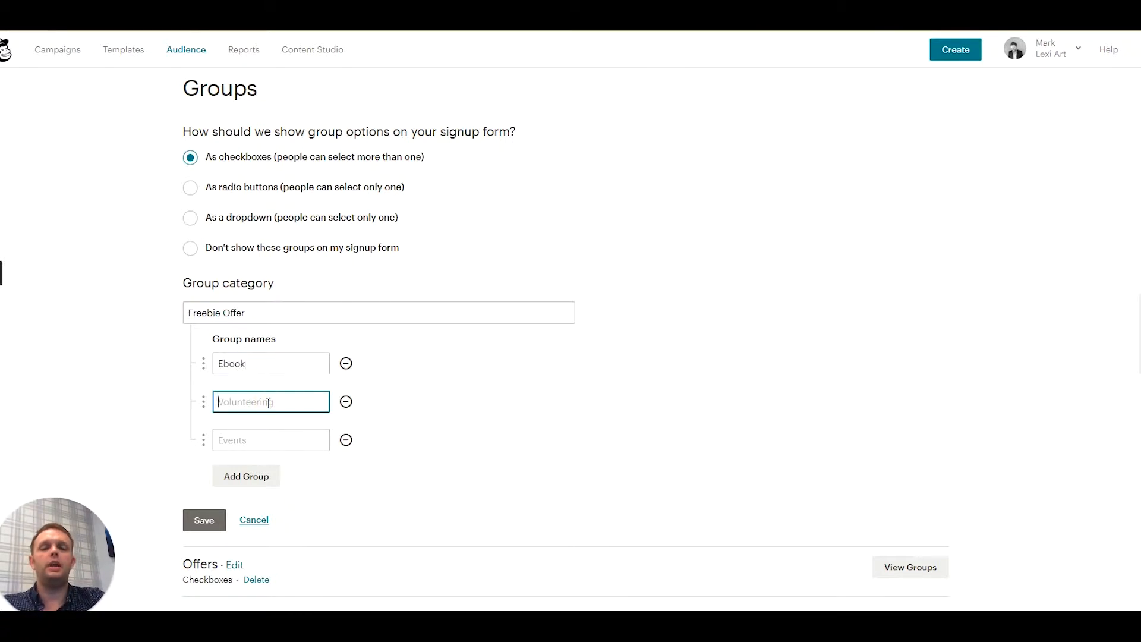
type("Webin")
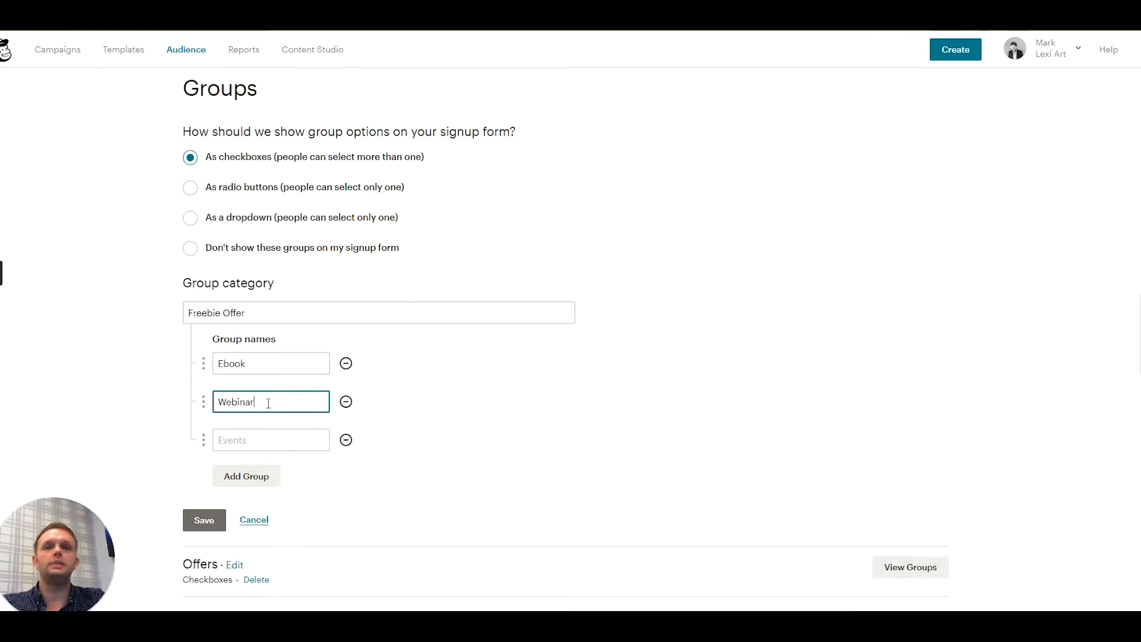
type("ar")
- Name the third group "Report" and save the new category without importing contacts
left_click(284, 442)
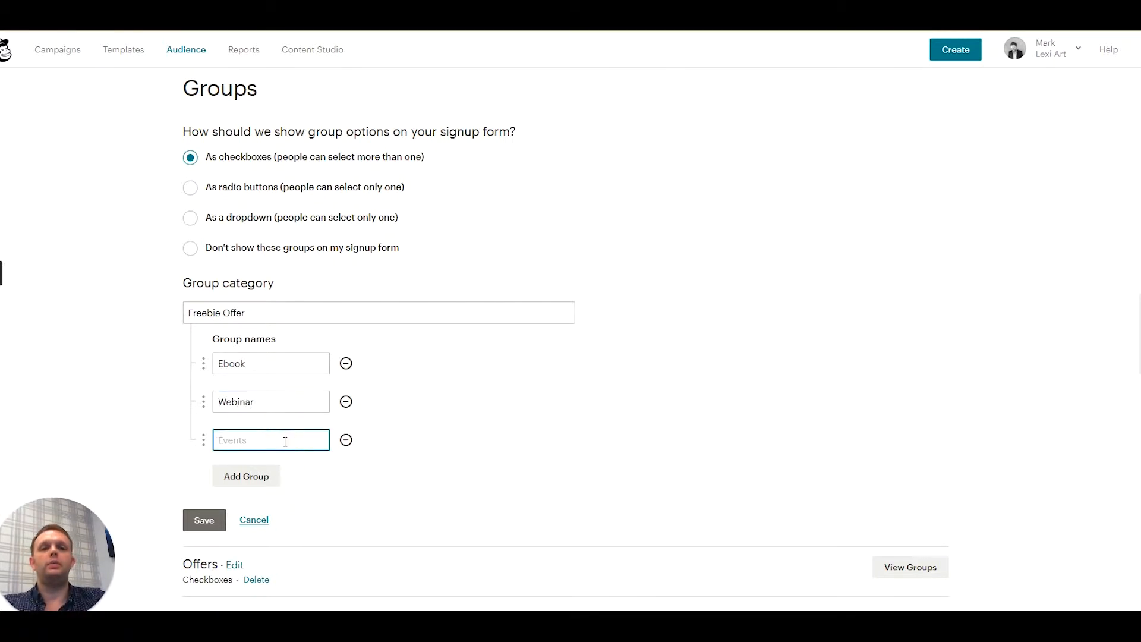
type("Re")
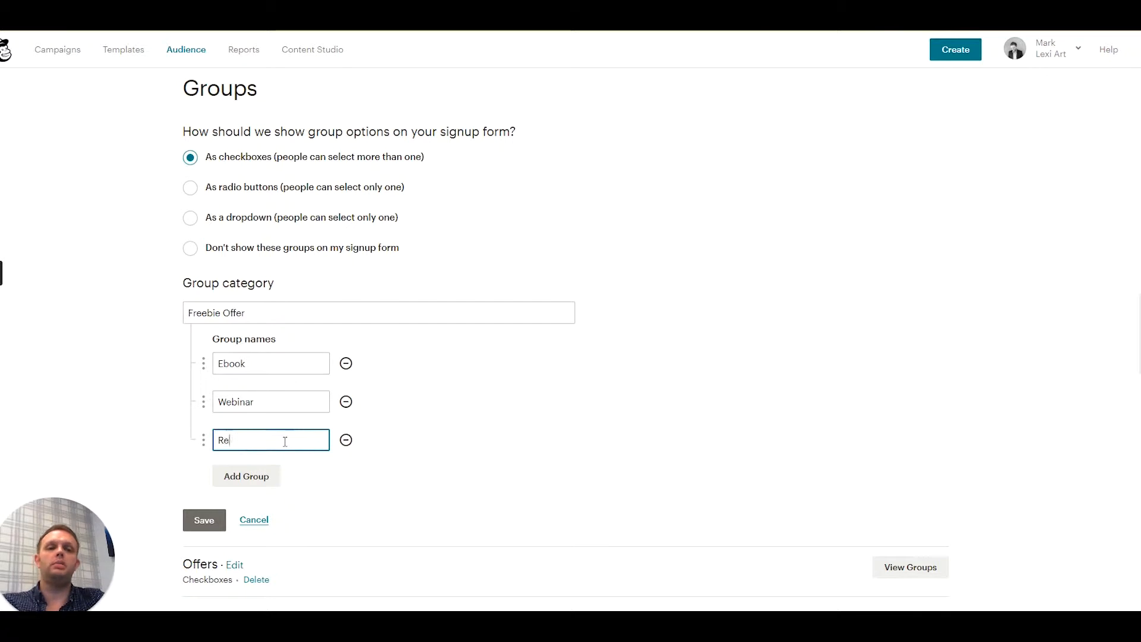
type("port")
left_click(211, 519)
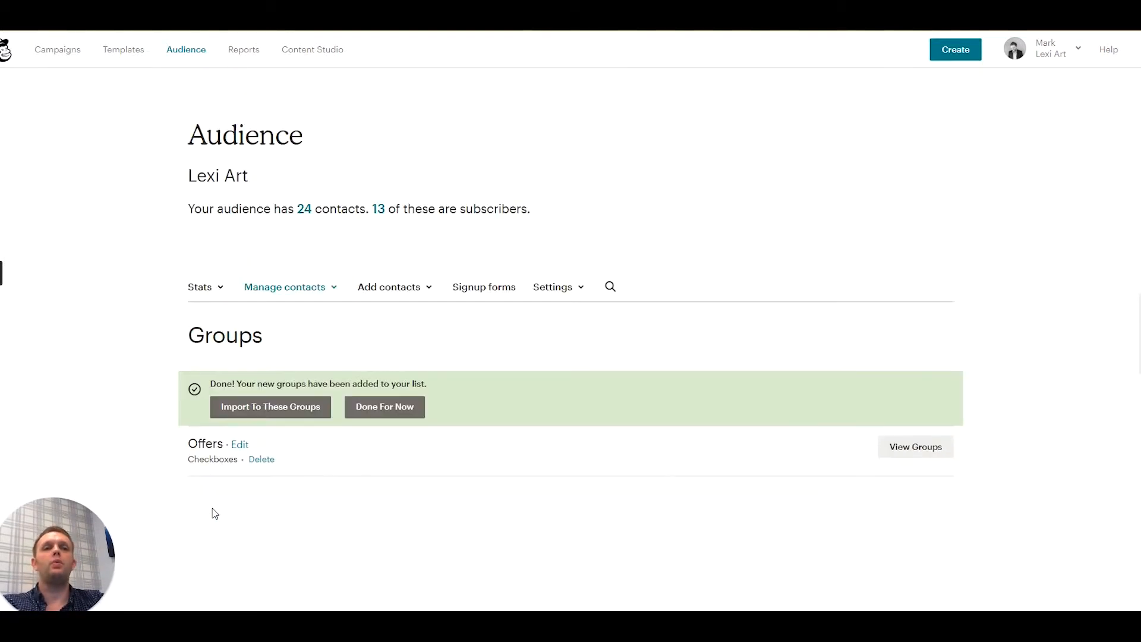
left_click(361, 408)
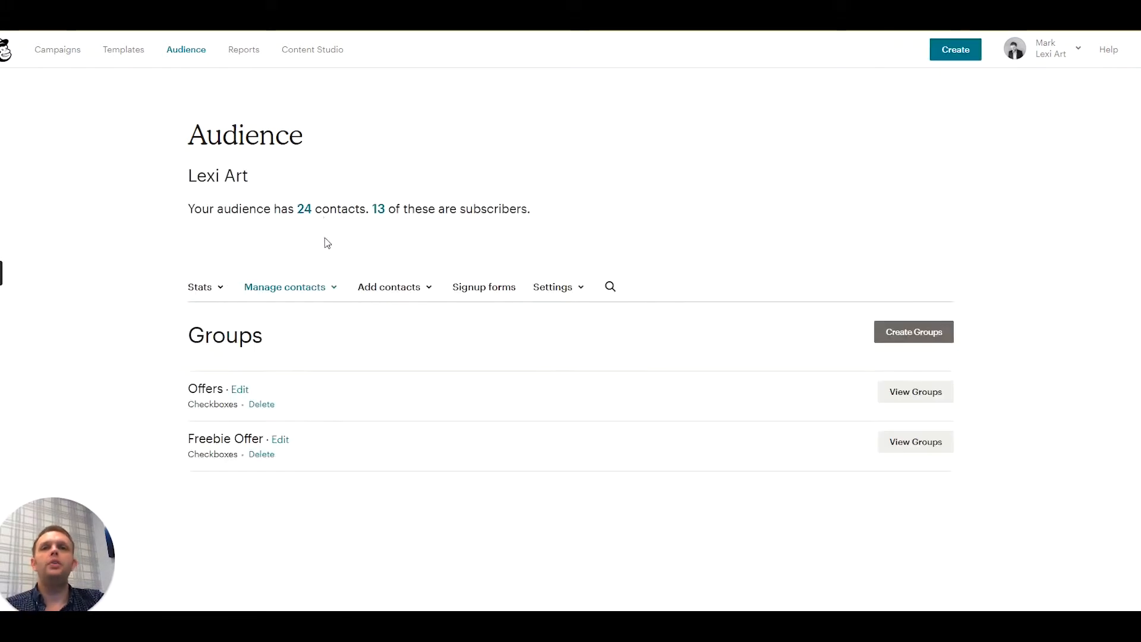
- Go to the audience's tags and start a new tag named "Requester Freebie Ebook"
left_click(331, 287)
left_click(259, 465)
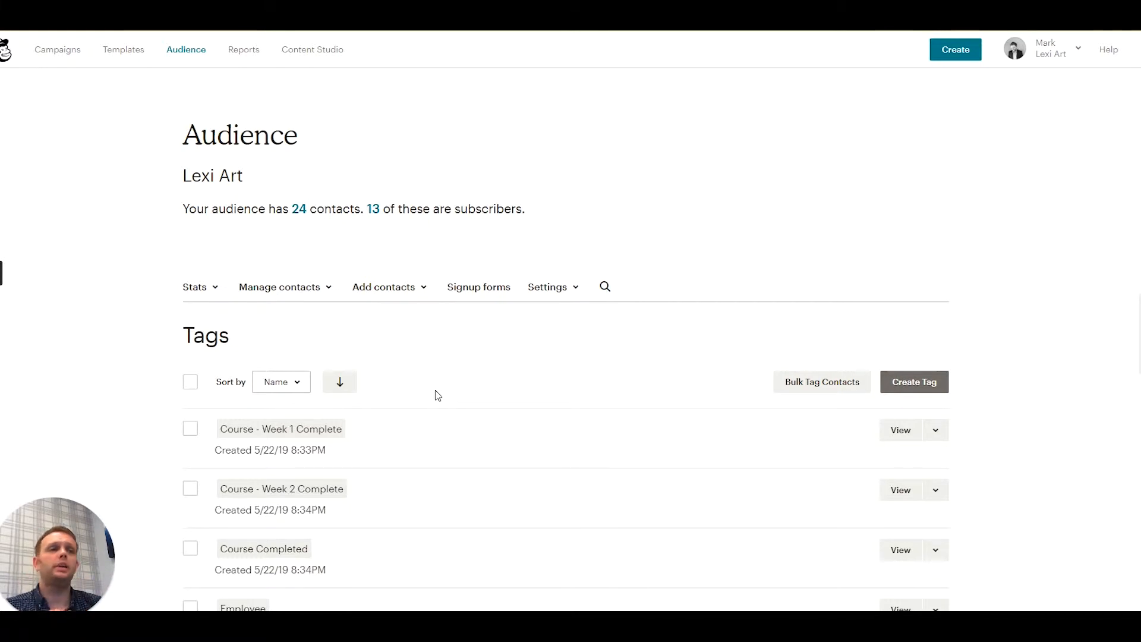
scroll(369, 376, "down", 1)
left_click(911, 321)
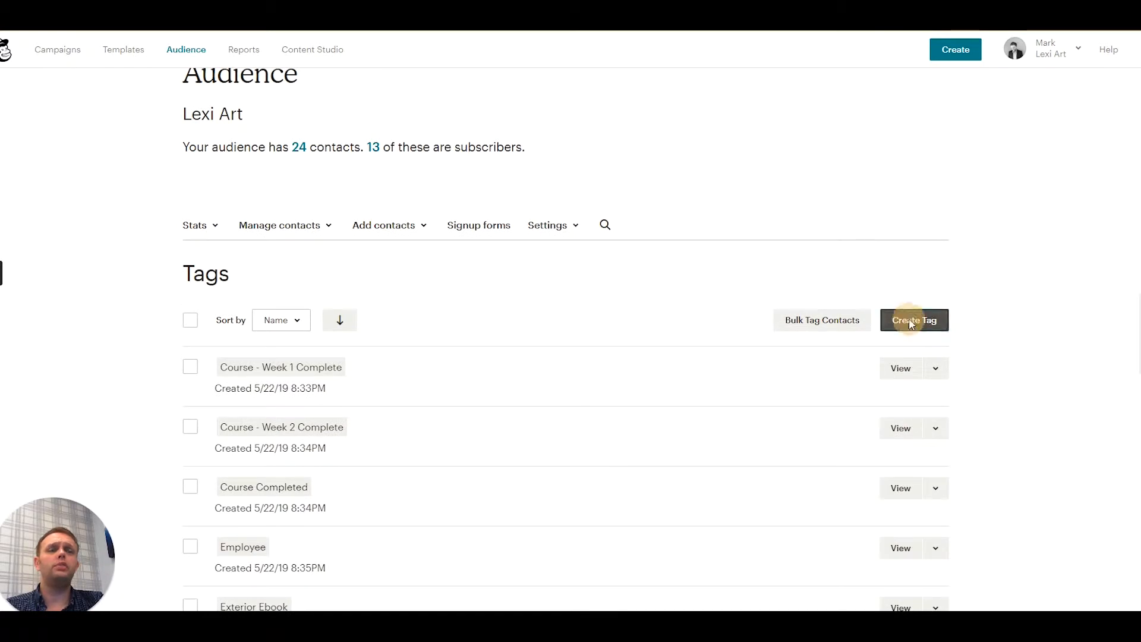
type("R")
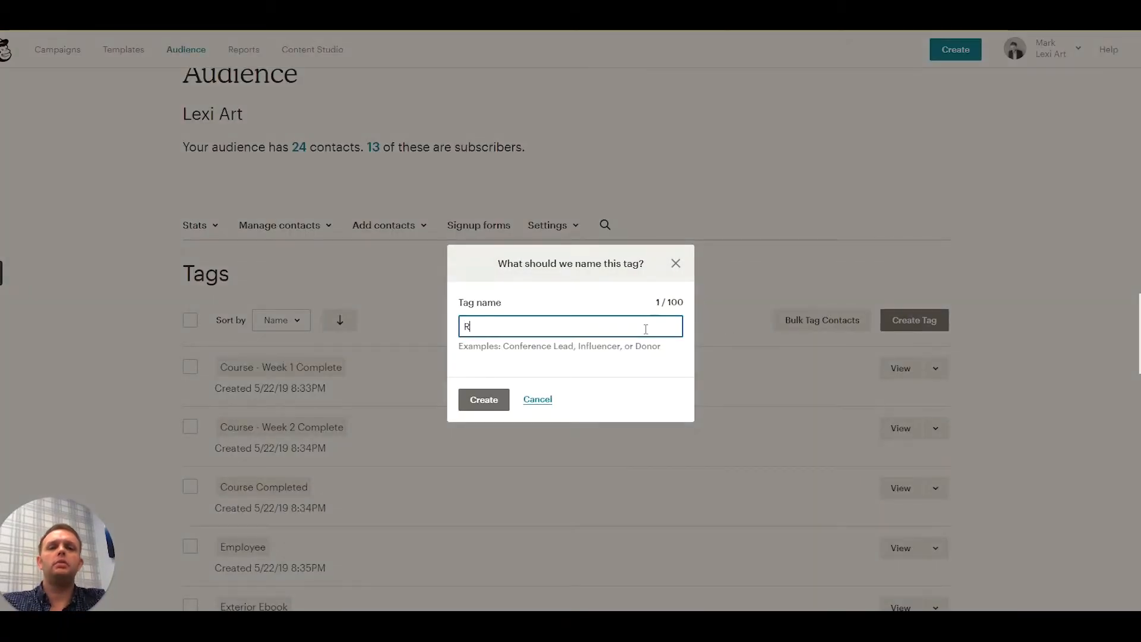
type("equester F")
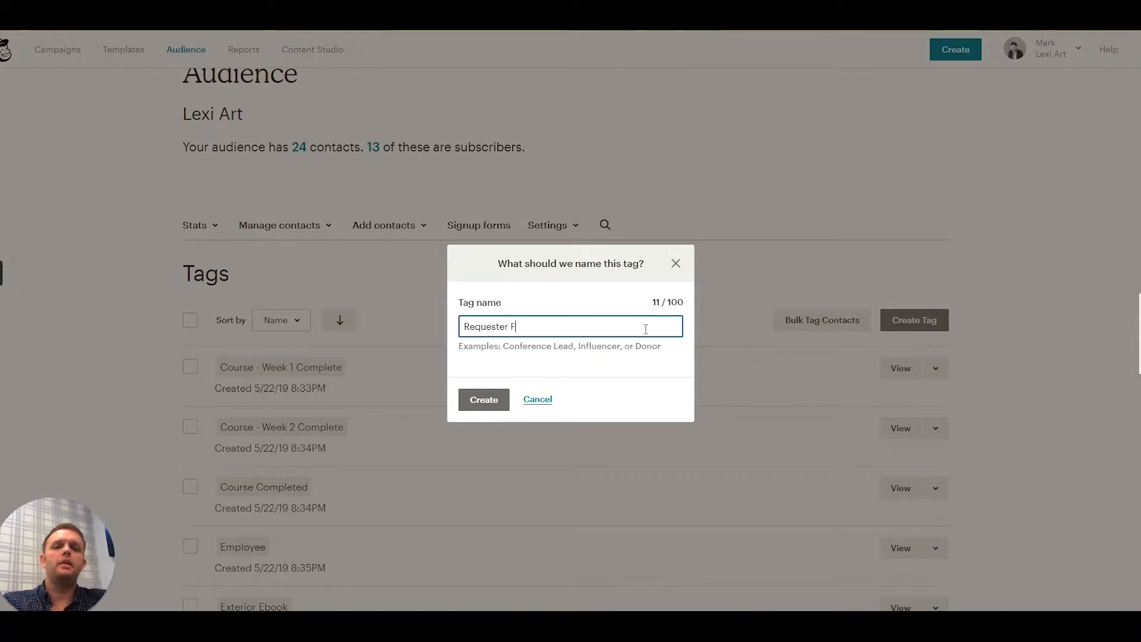
type("reebi")
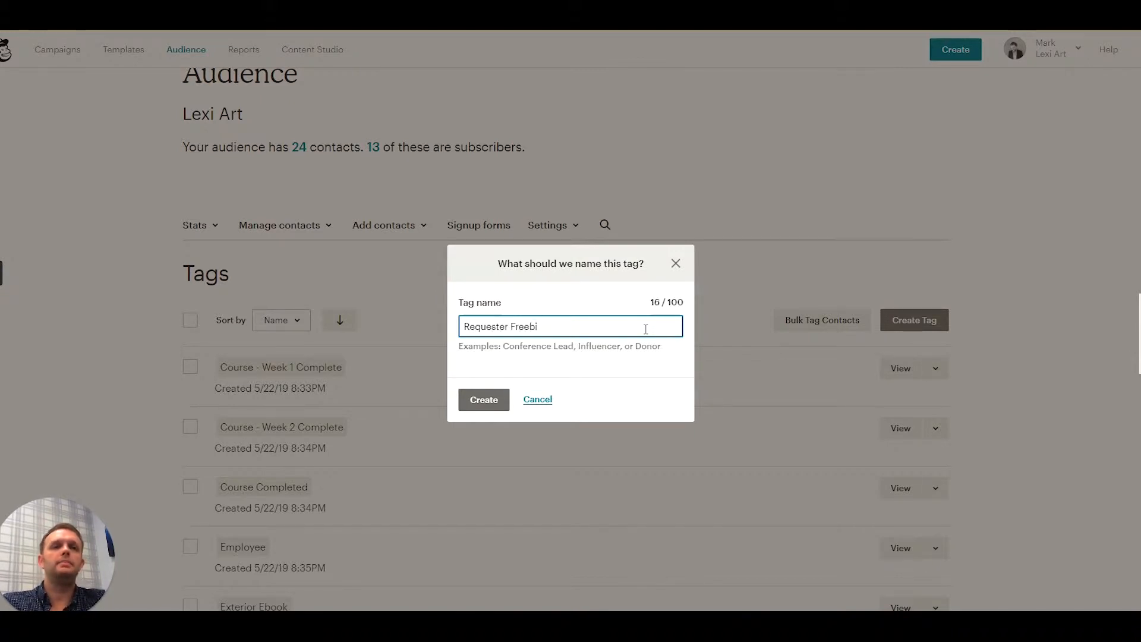
type("e Ebook")
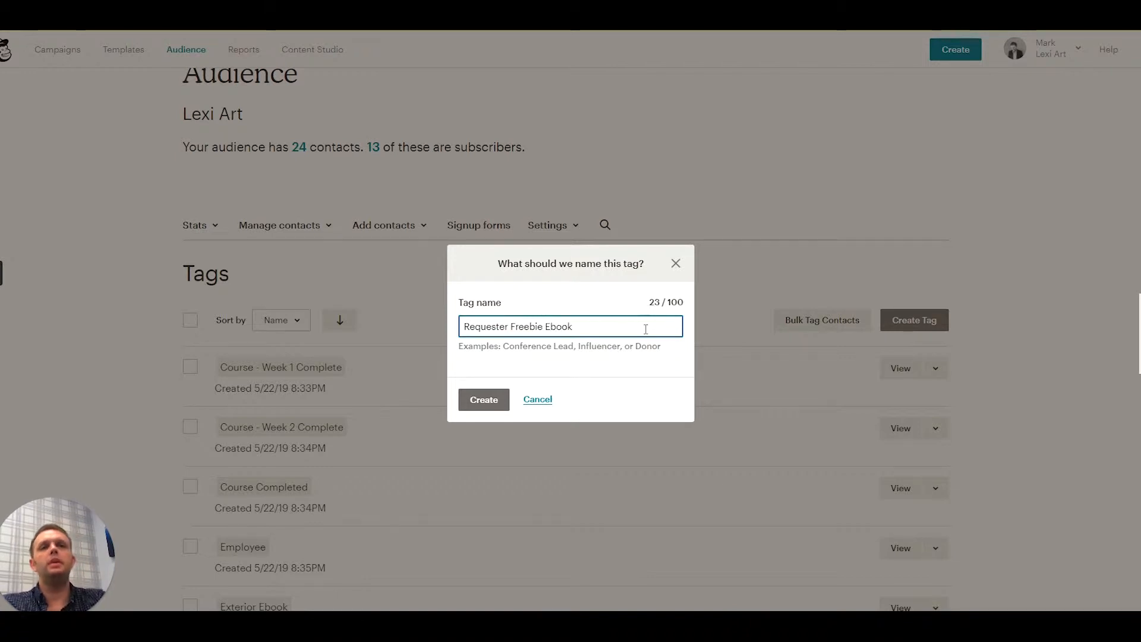
- Correct the tag name to "Requested Freebie Ebook" and create the tag
left_click(512, 329)
key("BackSpace")
type("d")
left_click(499, 401)
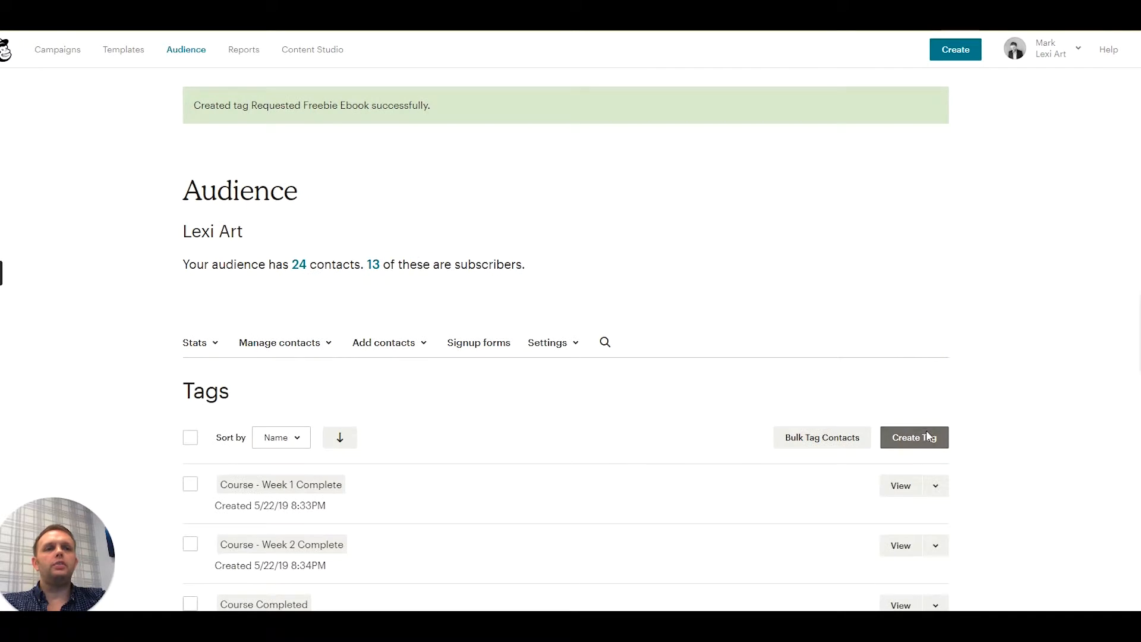
- Create a new audience tag named "Requested Freebie Webinar"
left_click(911, 436)
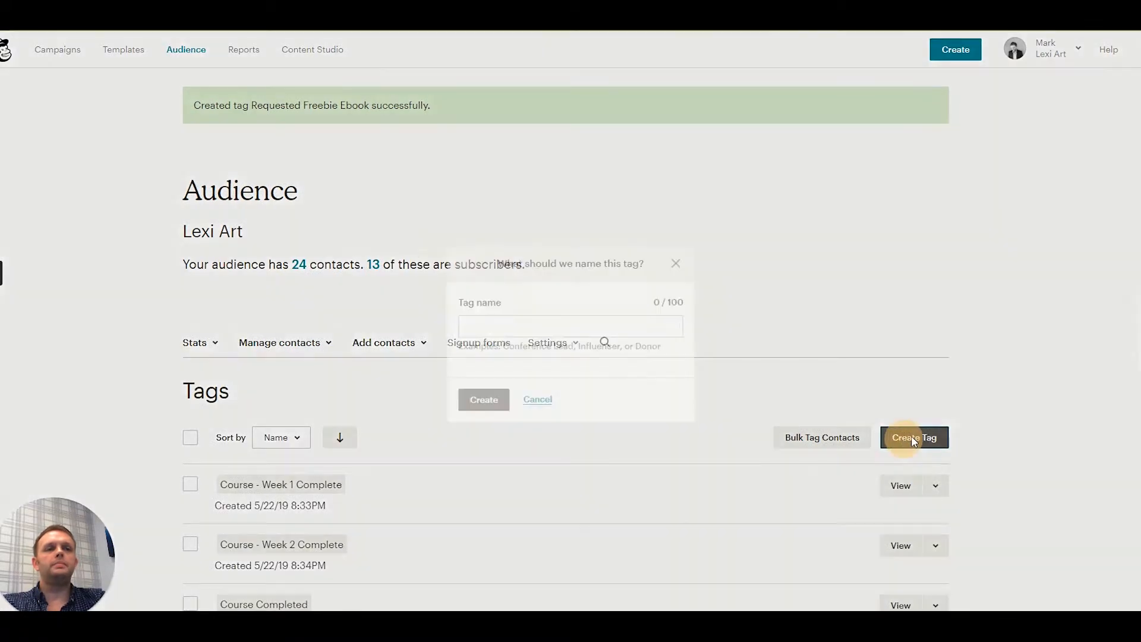
type("Req")
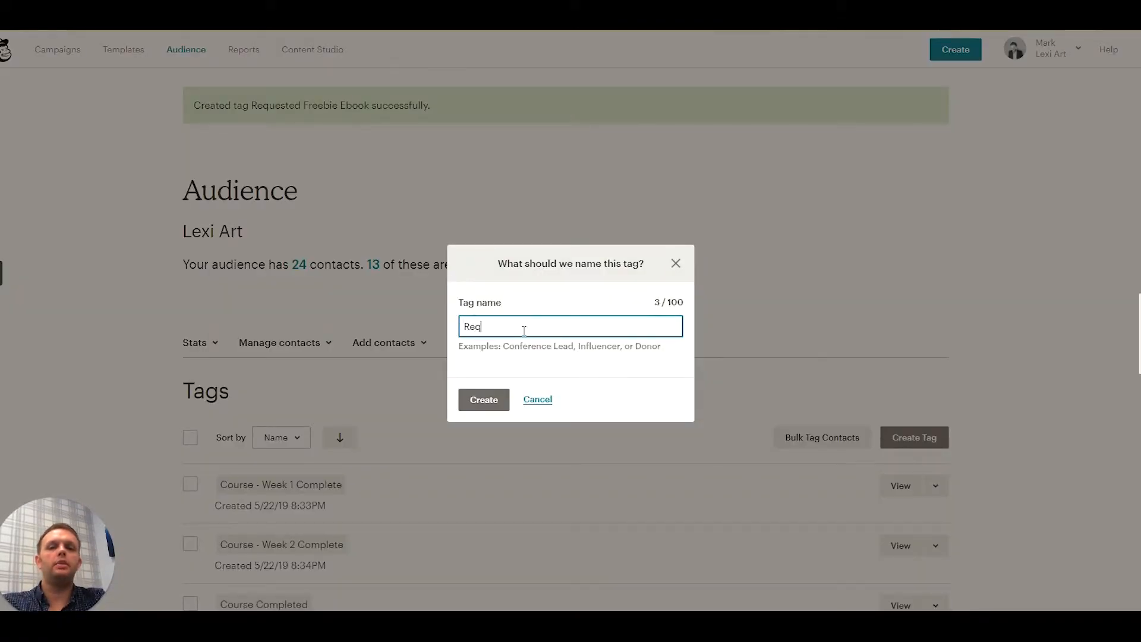
type("uested Freebie")
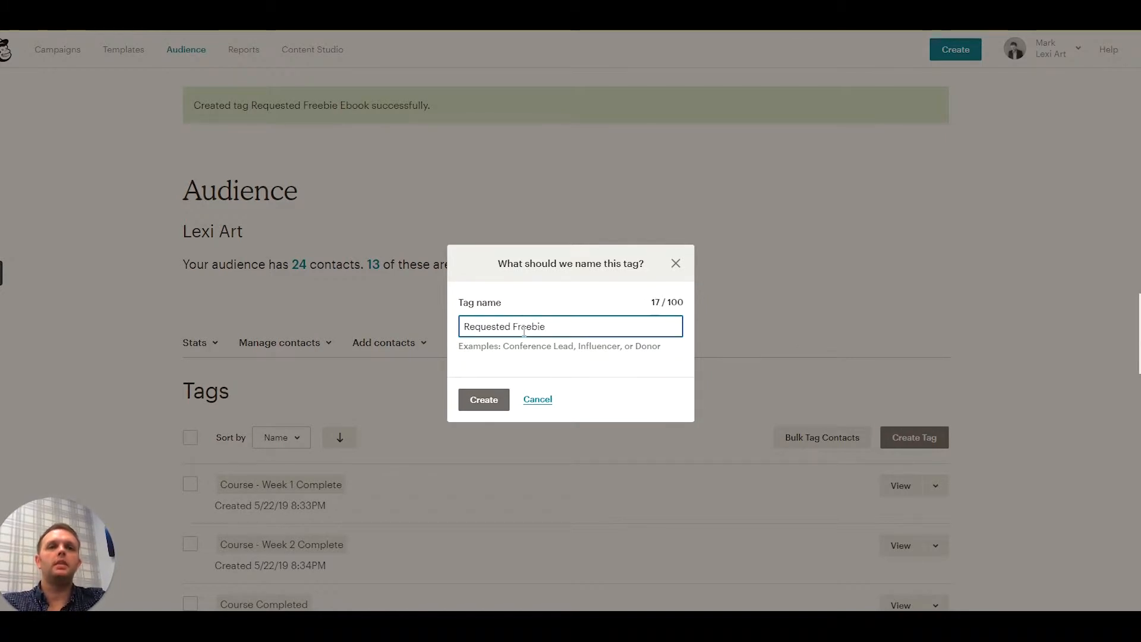
type(" Webinar")
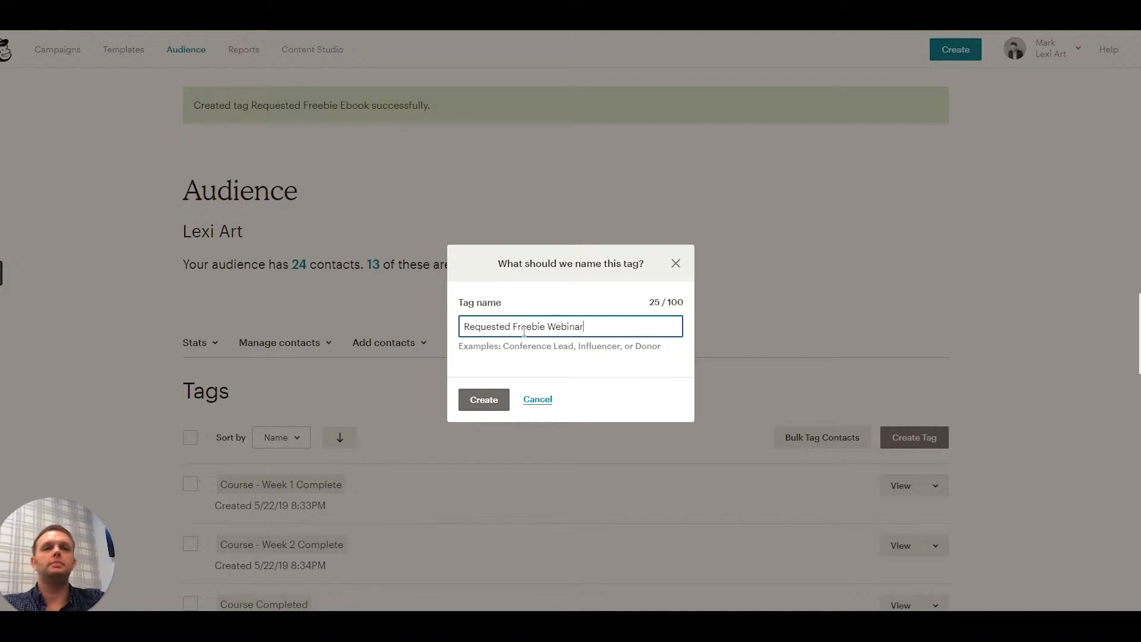
left_click(484, 399)
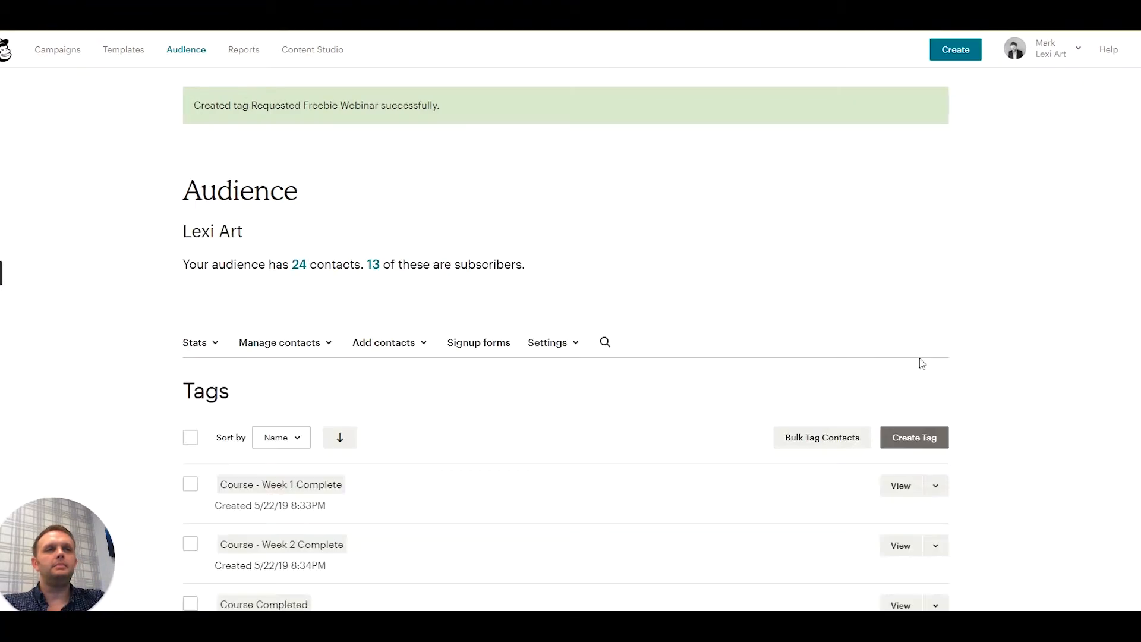
- Create another audience tag named "Requested Freebie Report"
left_click(906, 434)
type("Requested Freeb")
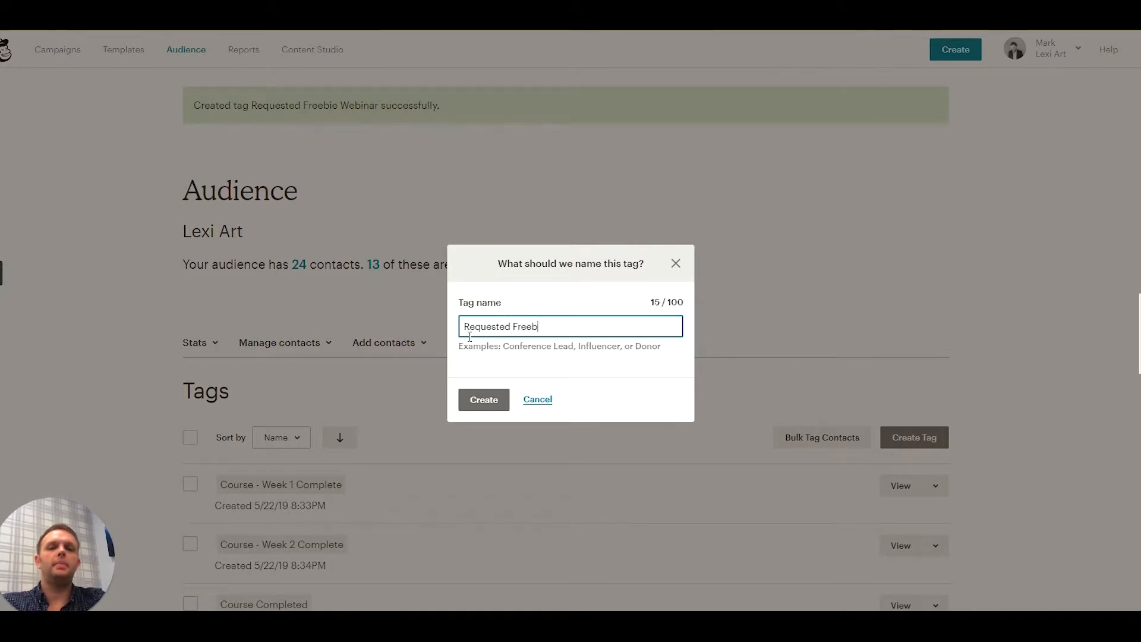
type("ie Report")
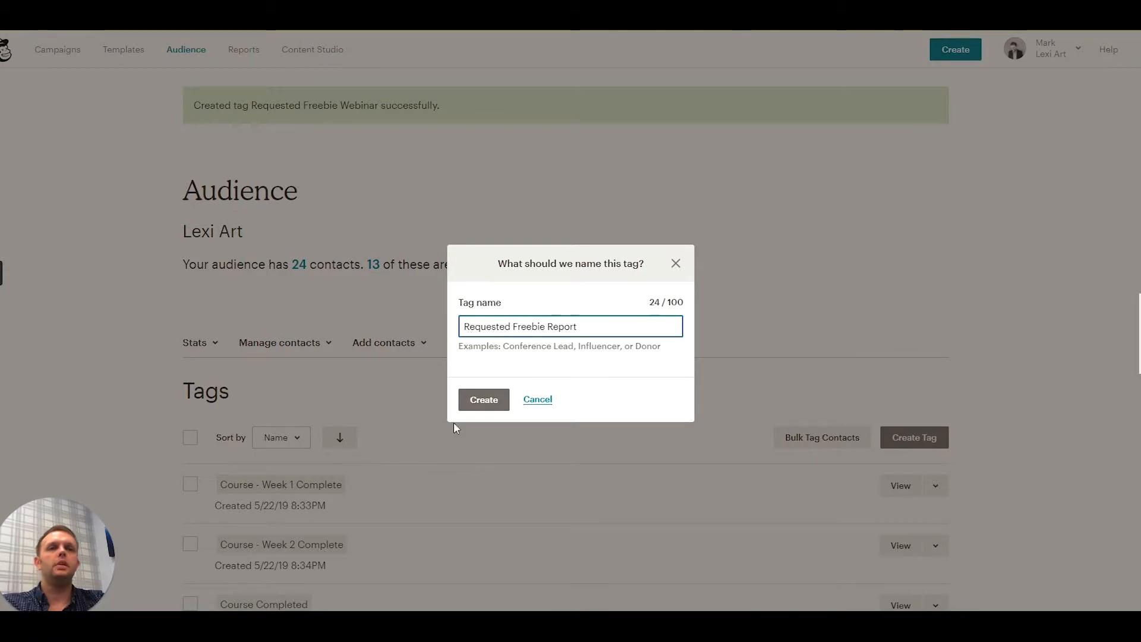
left_click(490, 408)
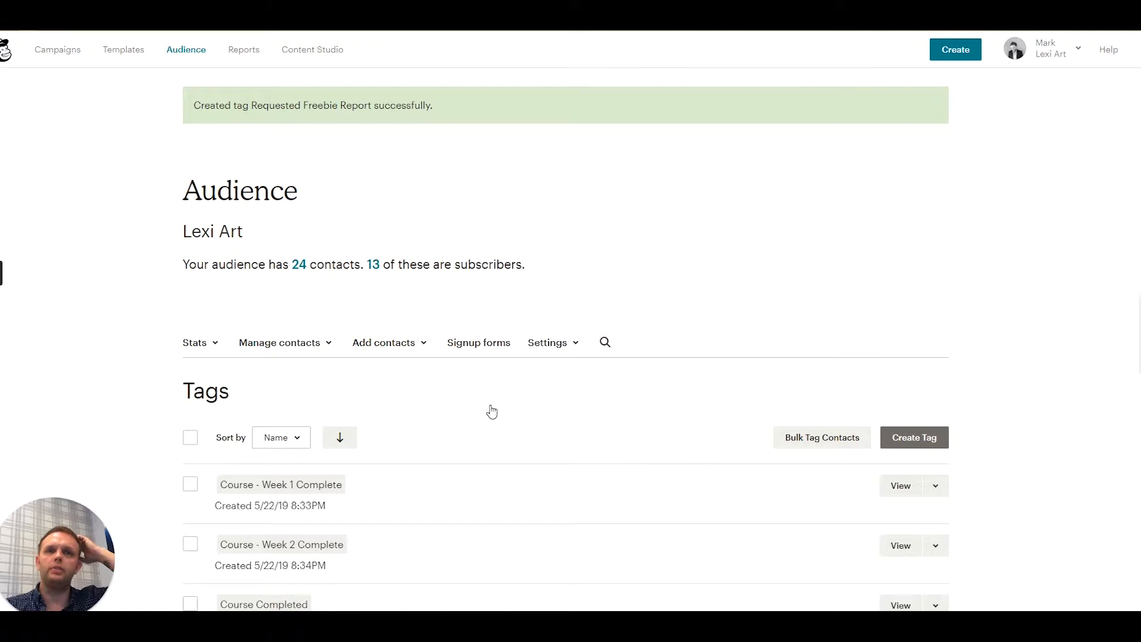
- Open the embedded forms generator from the audience's signup forms and view the Classic form preview
left_click(479, 343)
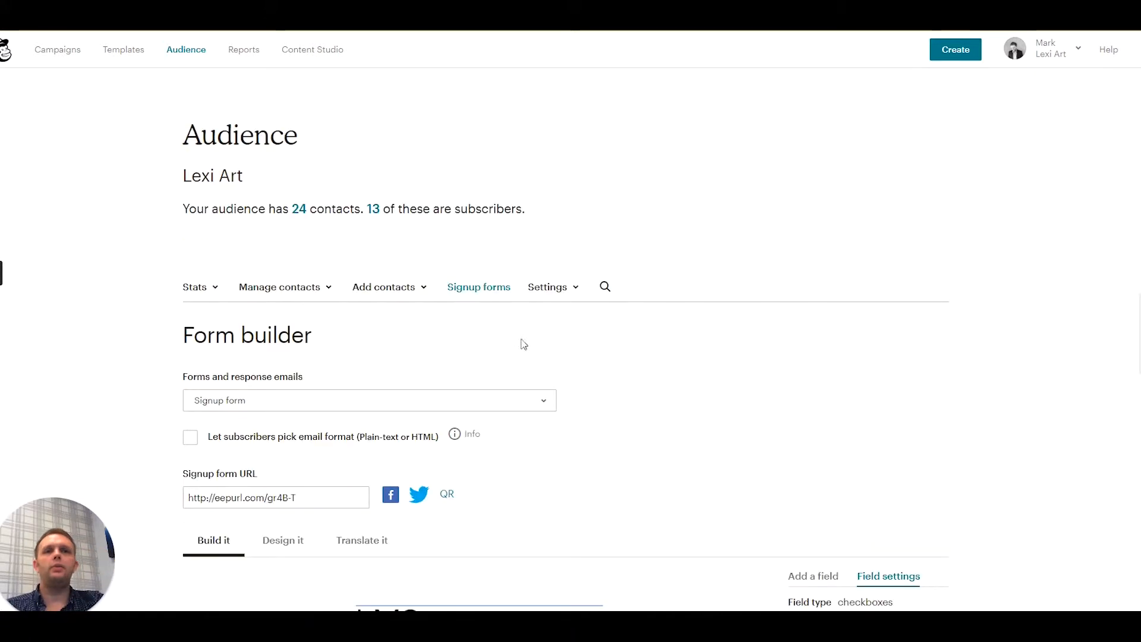
left_click(482, 290)
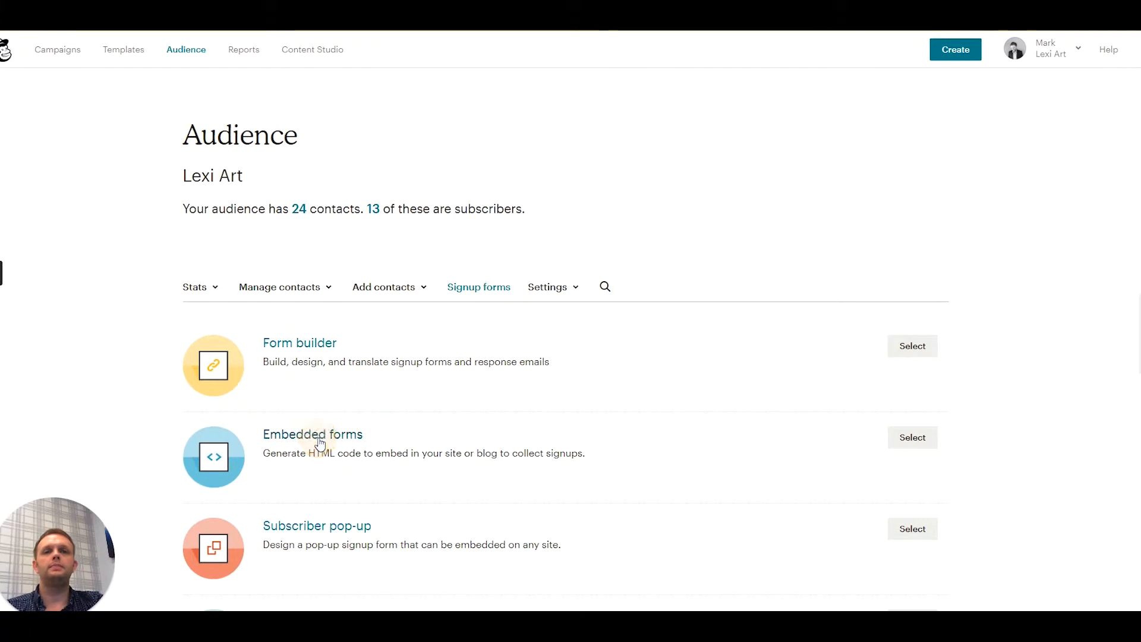
left_click(318, 440)
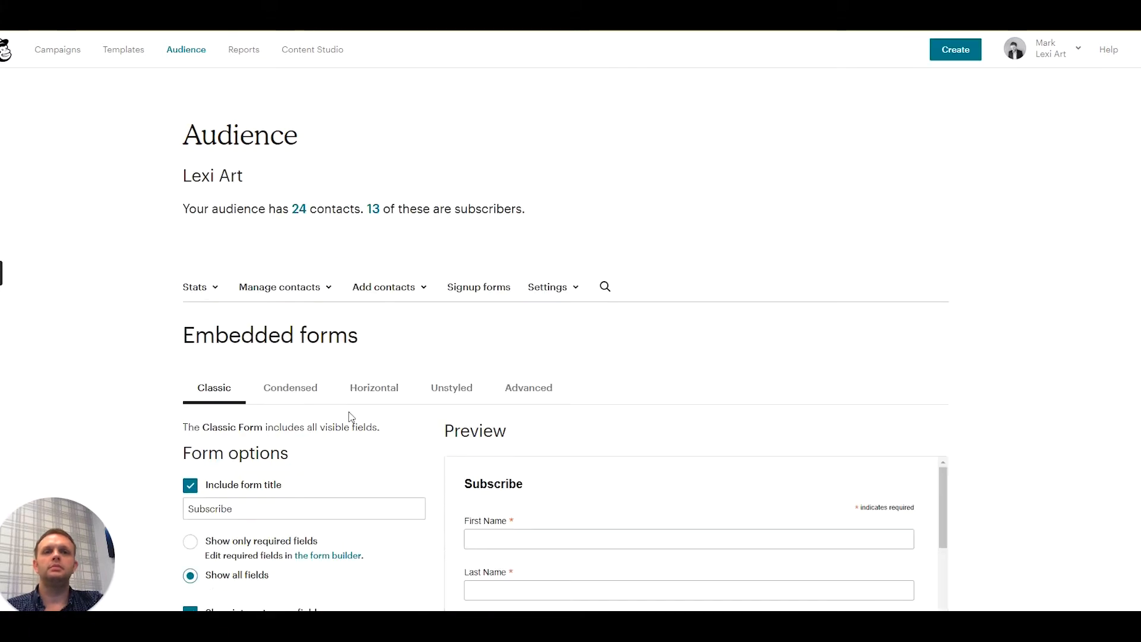
scroll(623, 392, "down", 4)
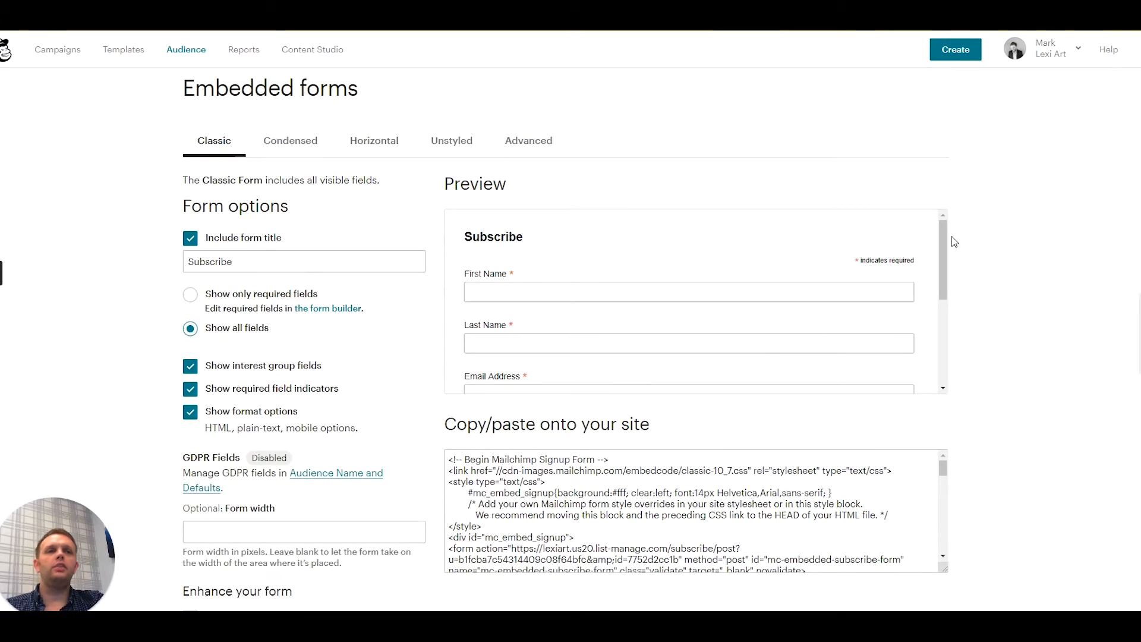
left_click_drag(943, 246, 932, 221)
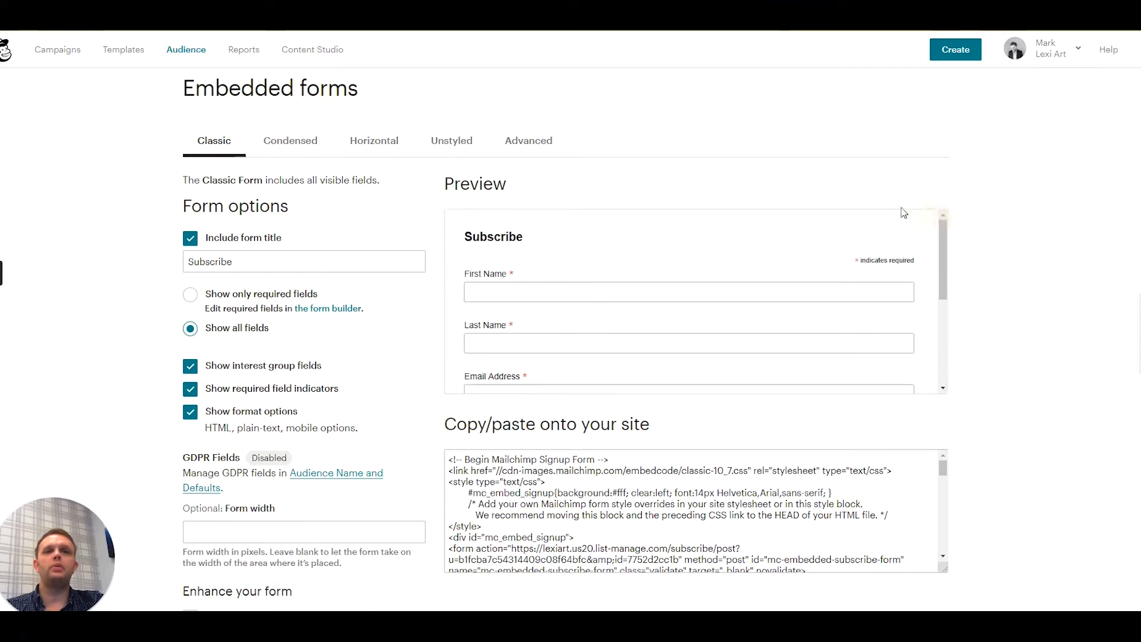
- Preview the Unstyled version of the embedded form and return to the Classic version
left_click(392, 139)
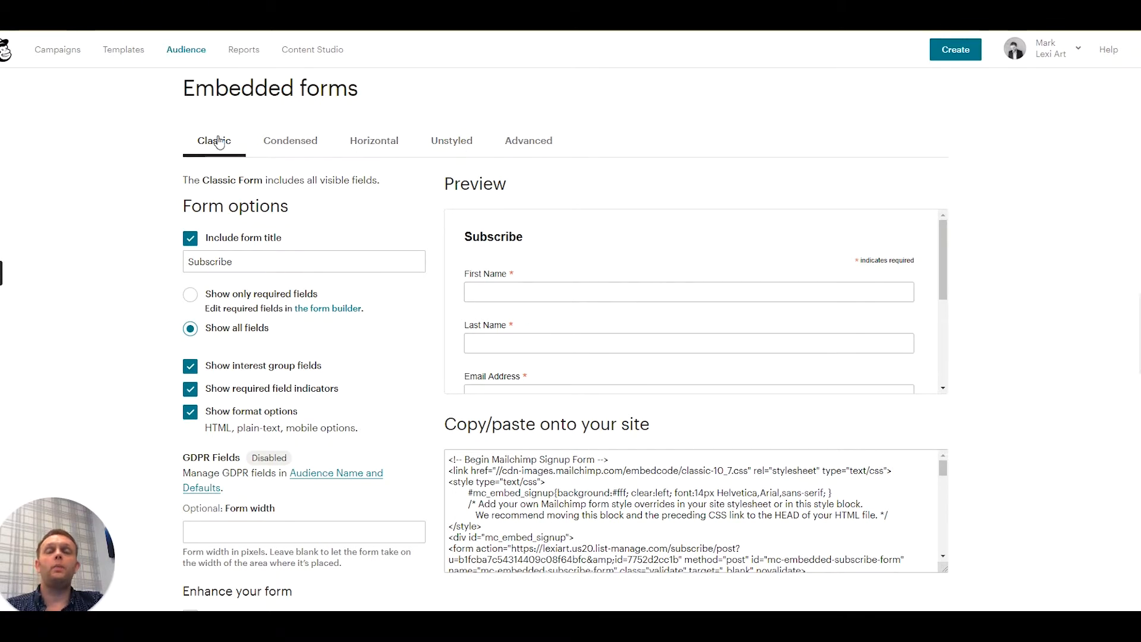
left_click(458, 145)
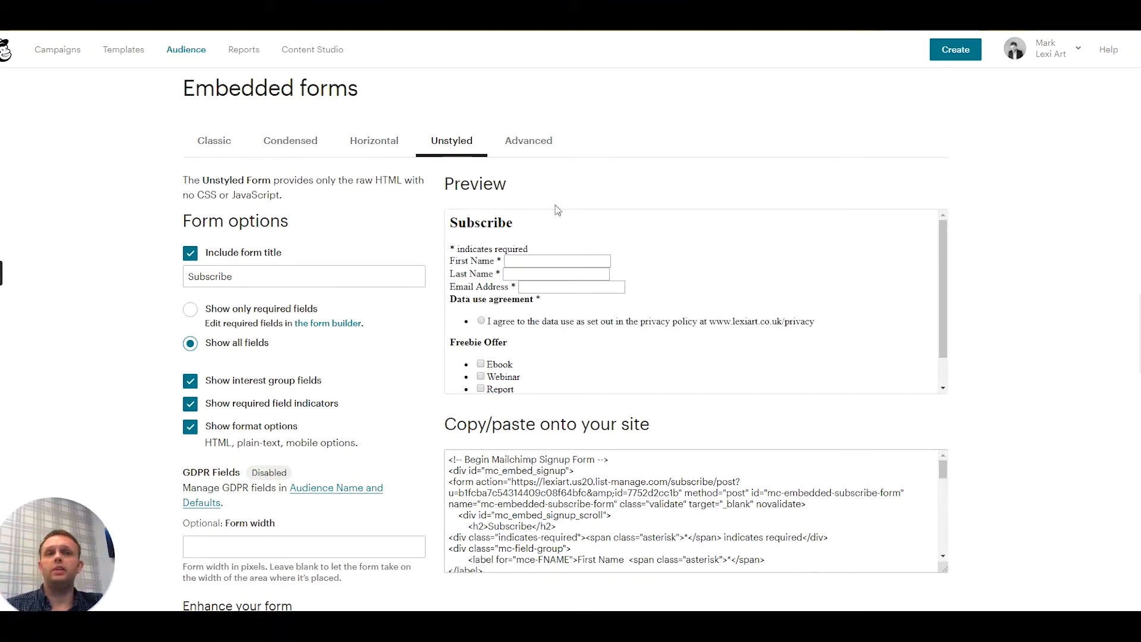
left_click(229, 142)
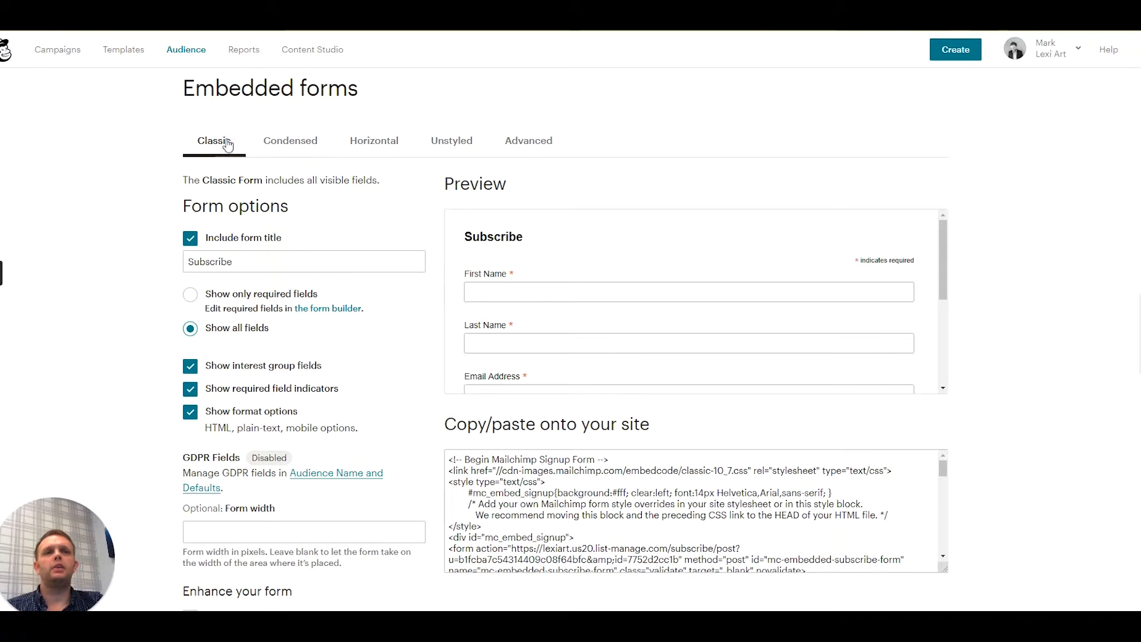
- Exclude the form title and the required field indicators from the Classic embedded form
left_click(191, 239)
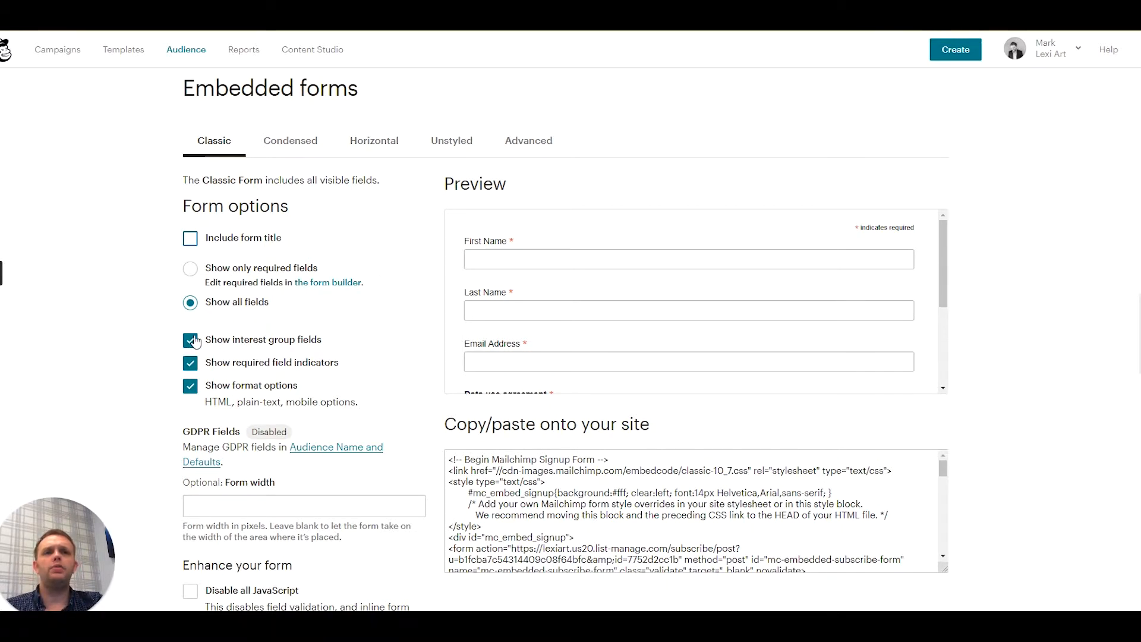
scroll(704, 309, "down", 5)
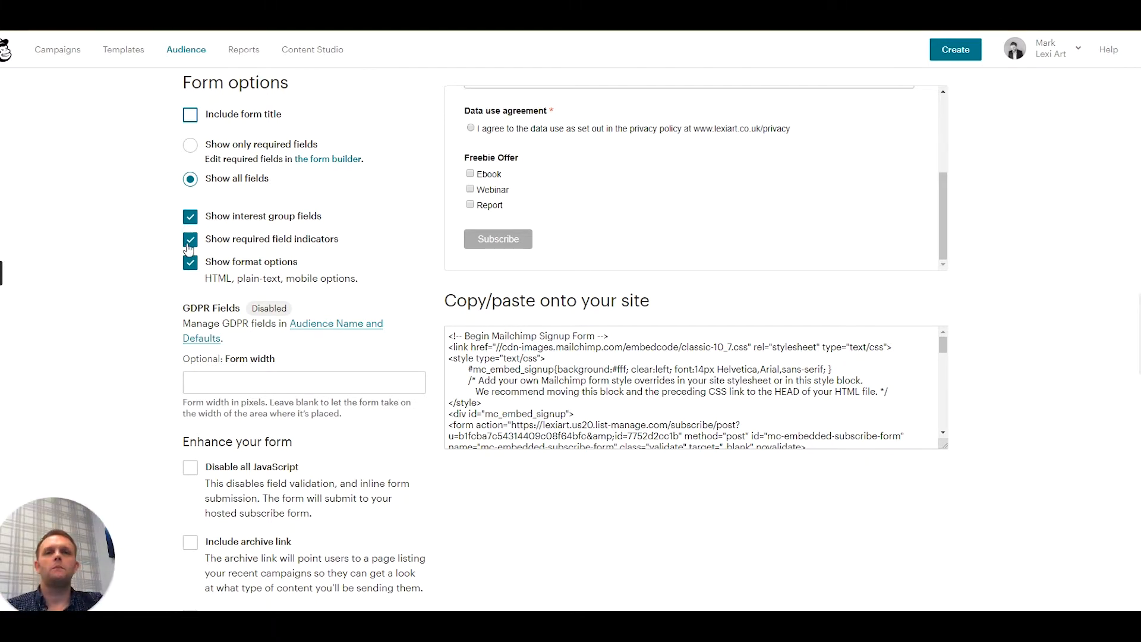
scroll(316, 252, "up", 1)
scroll(315, 252, "up", 3)
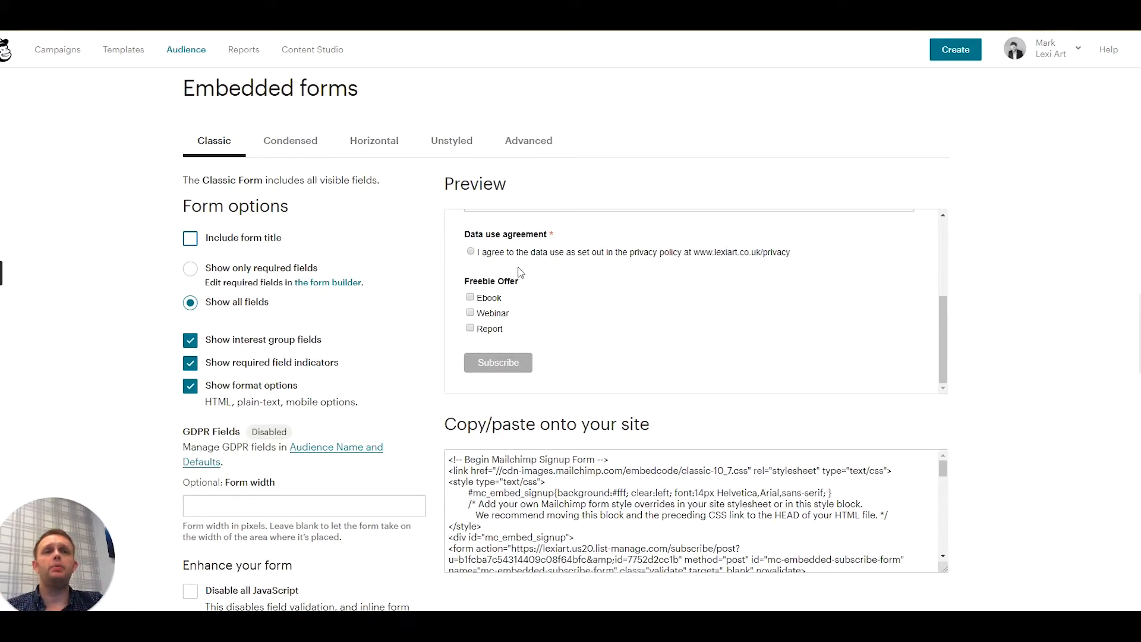
left_click(190, 363)
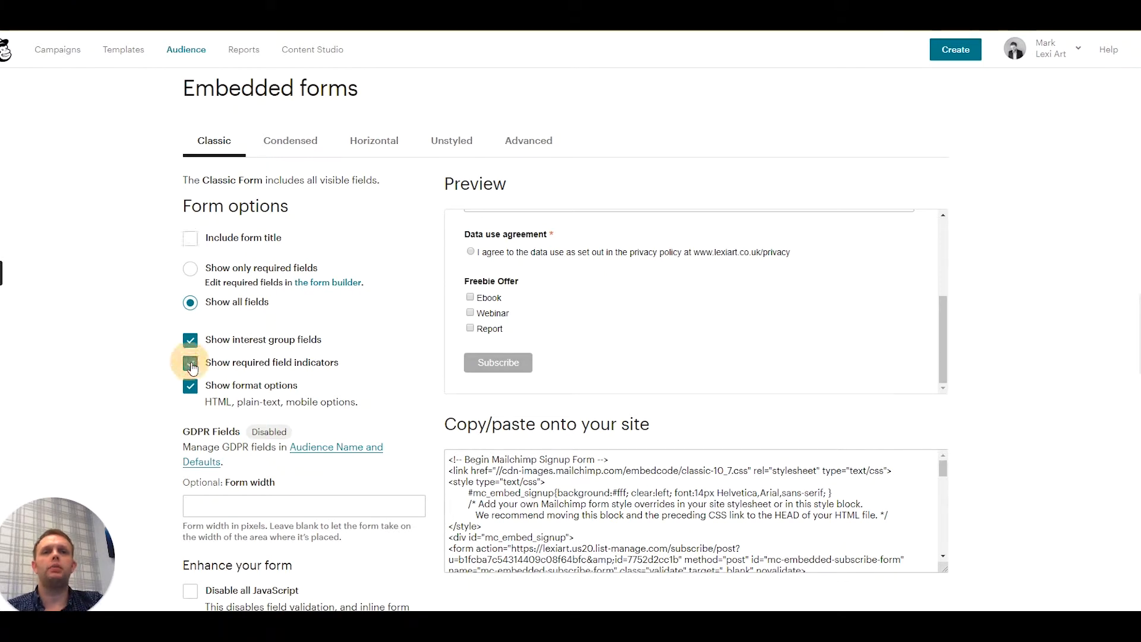
scroll(694, 246, "up", 3)
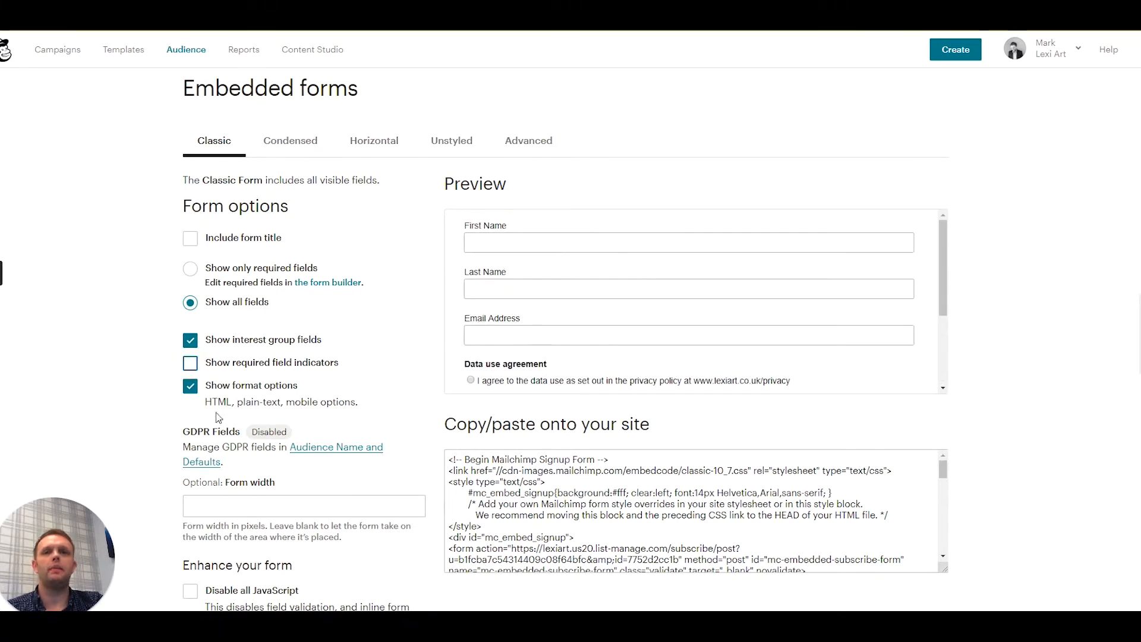
- Check the Freebie Offer choices in the form preview and copy the entire generated embed code
scroll(631, 286, "down", 3)
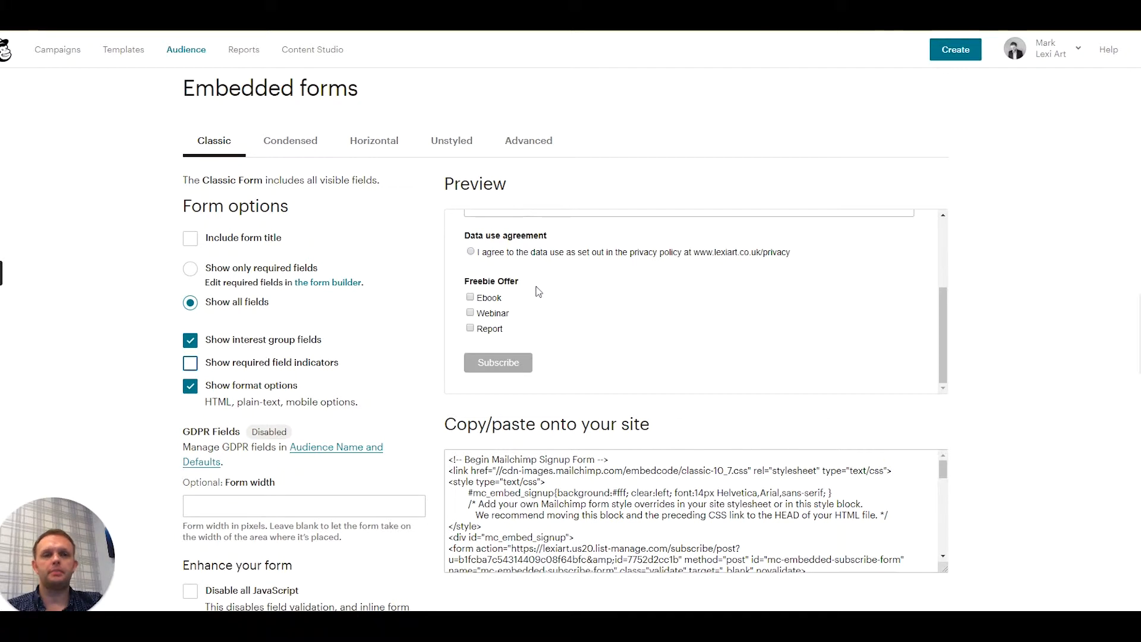
scroll(540, 306, "down", 1)
scroll(542, 312, "down", 2)
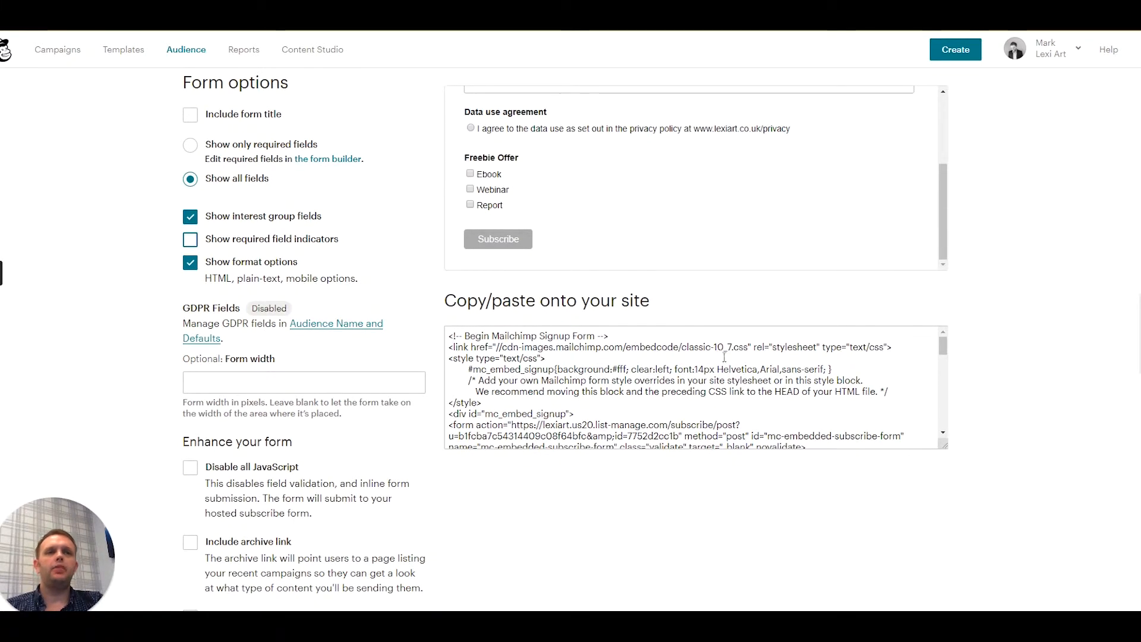
left_click(703, 368)
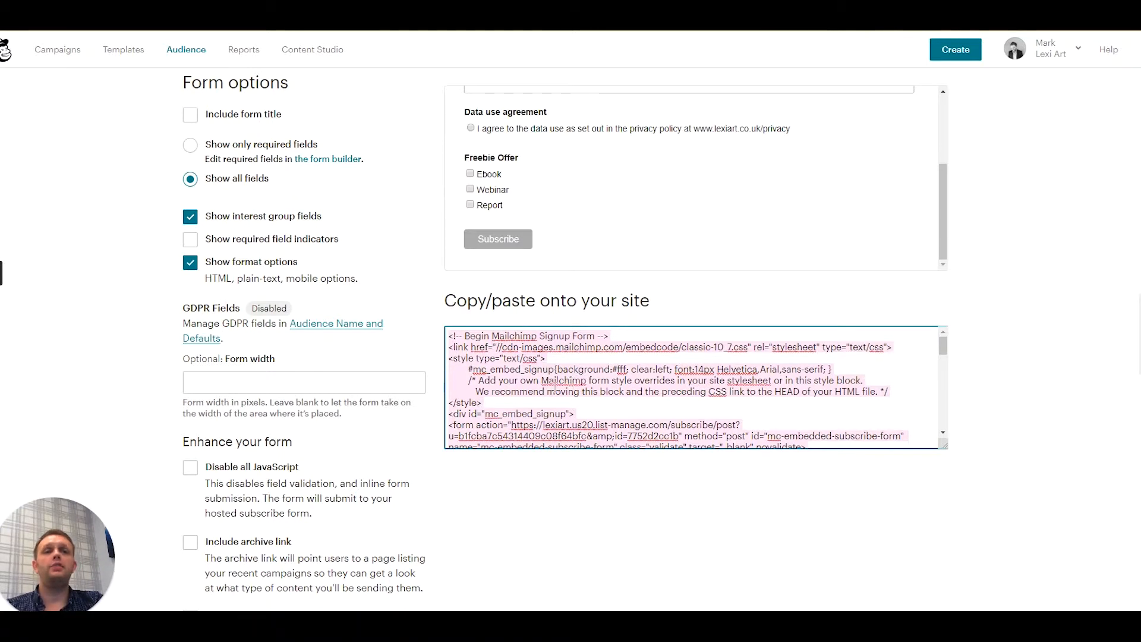
right_click(551, 374)
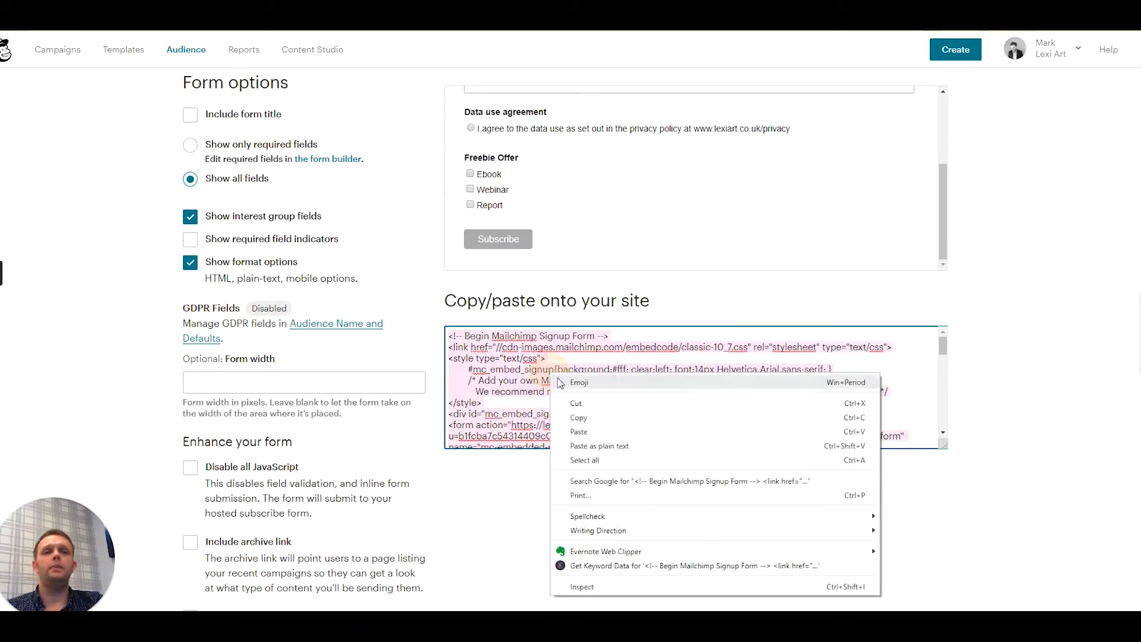
left_click(584, 419)
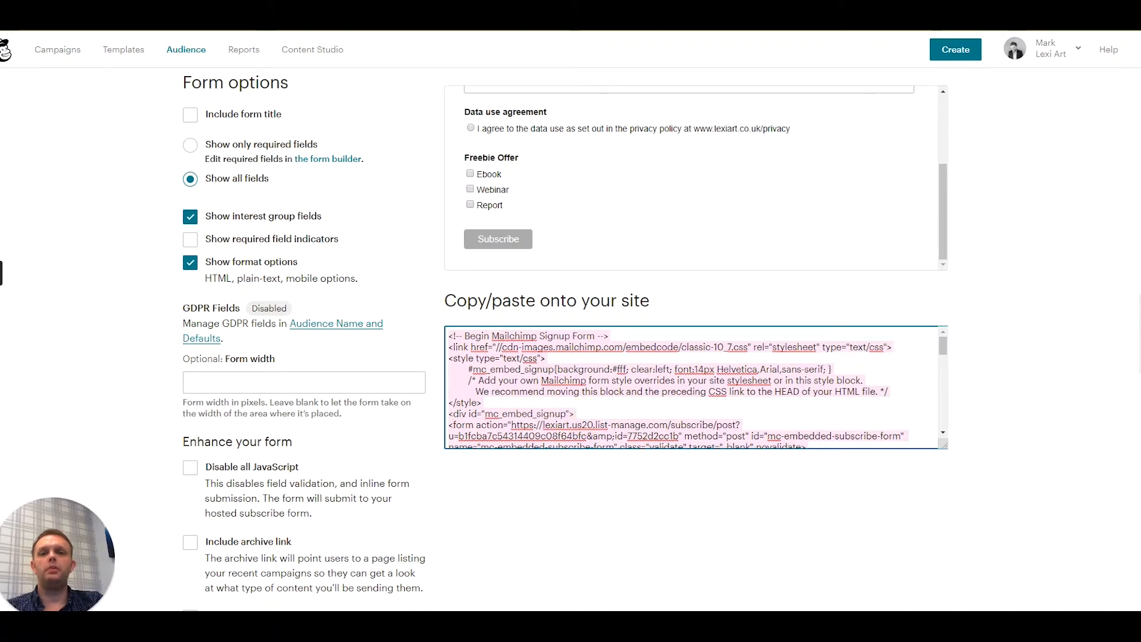
- Switch to a blank Notepad document, maximize it and paste the copied form code
left_click(178, 621)
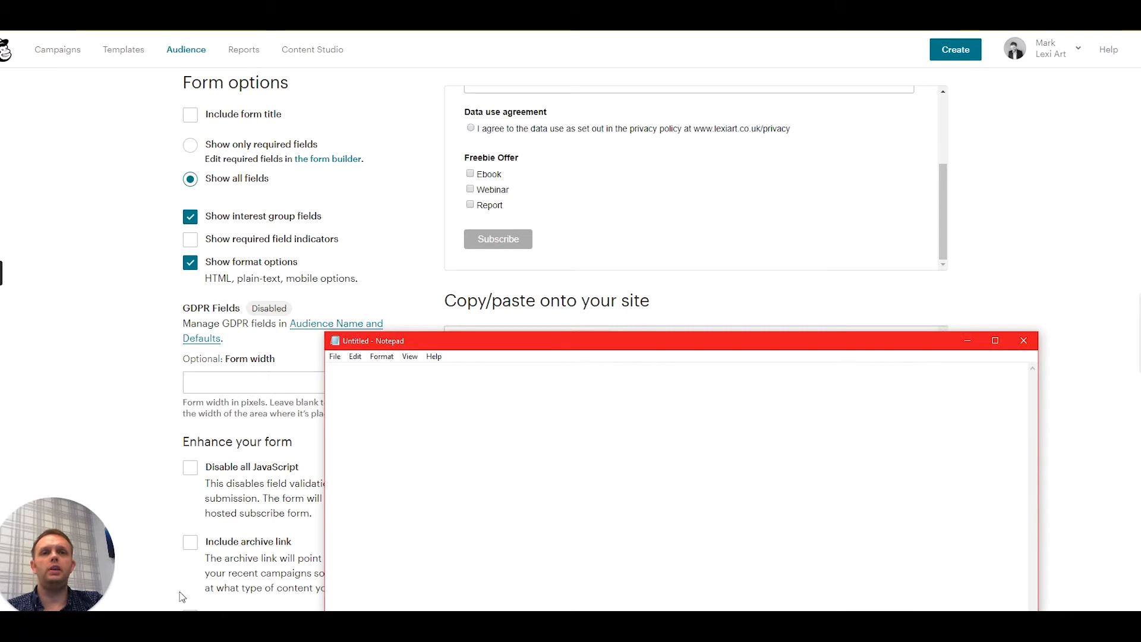
left_click(994, 341)
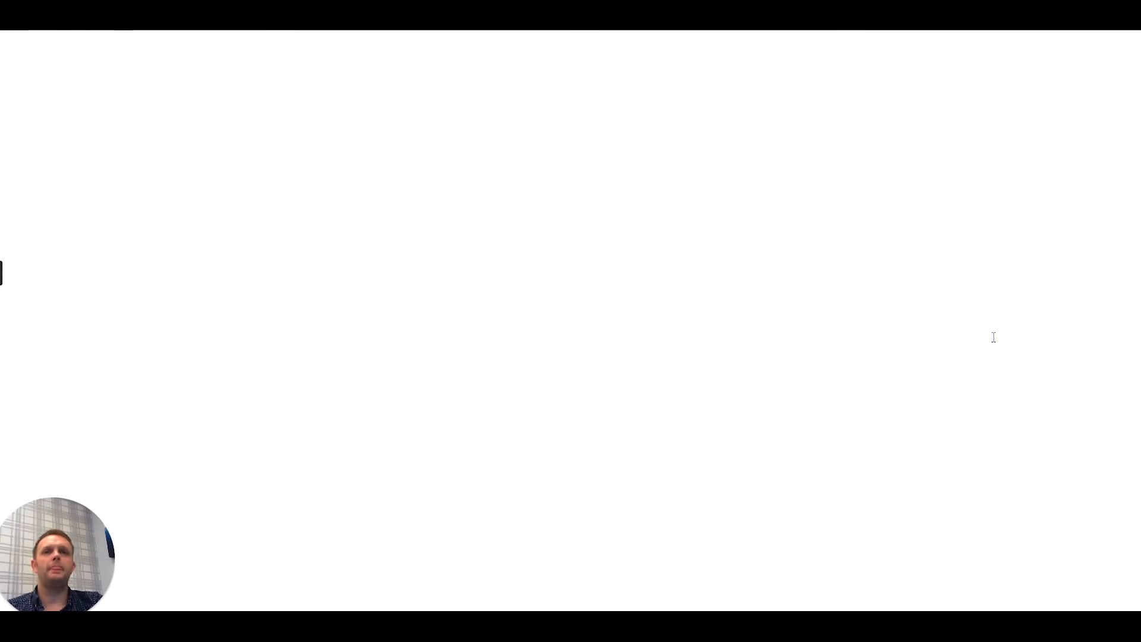
right_click(367, 128)
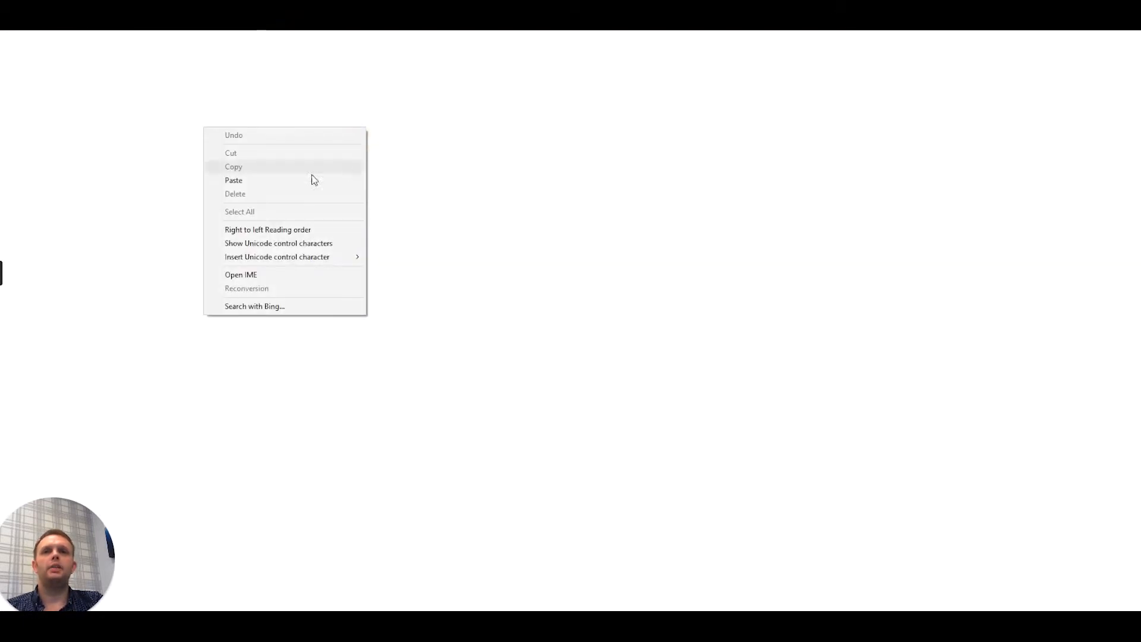
left_click(280, 179)
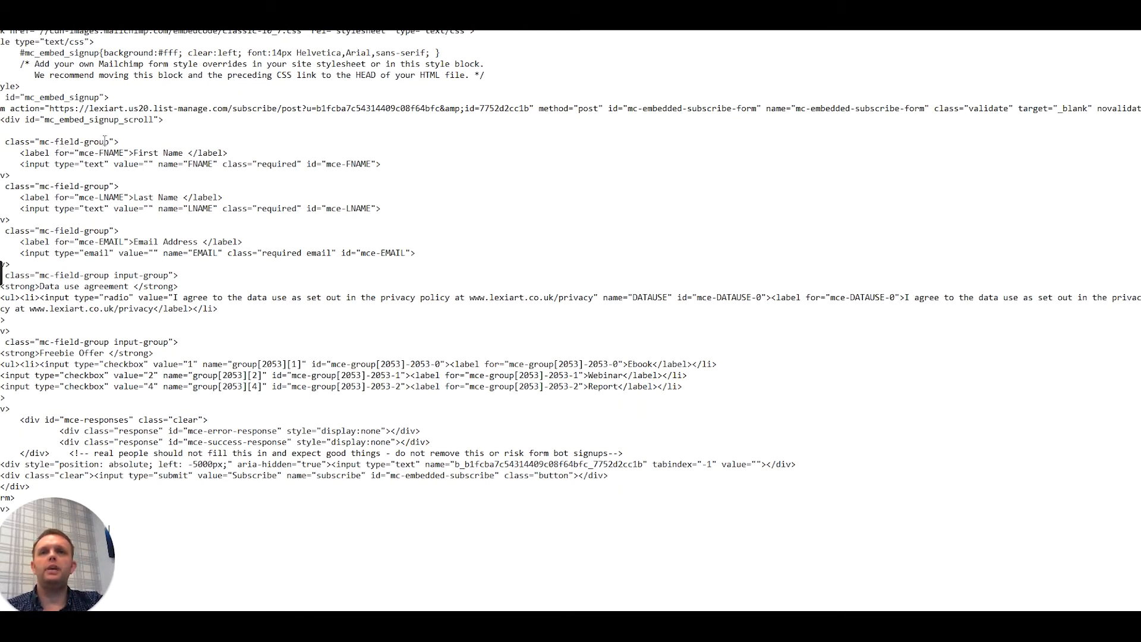
- Examine the code blocks for the name, email, data use agreement and Freebie Offer fields
left_click_drag(1, 142, 115, 142)
left_click_drag(138, 152, 202, 164)
left_click_drag(54, 190, 205, 201)
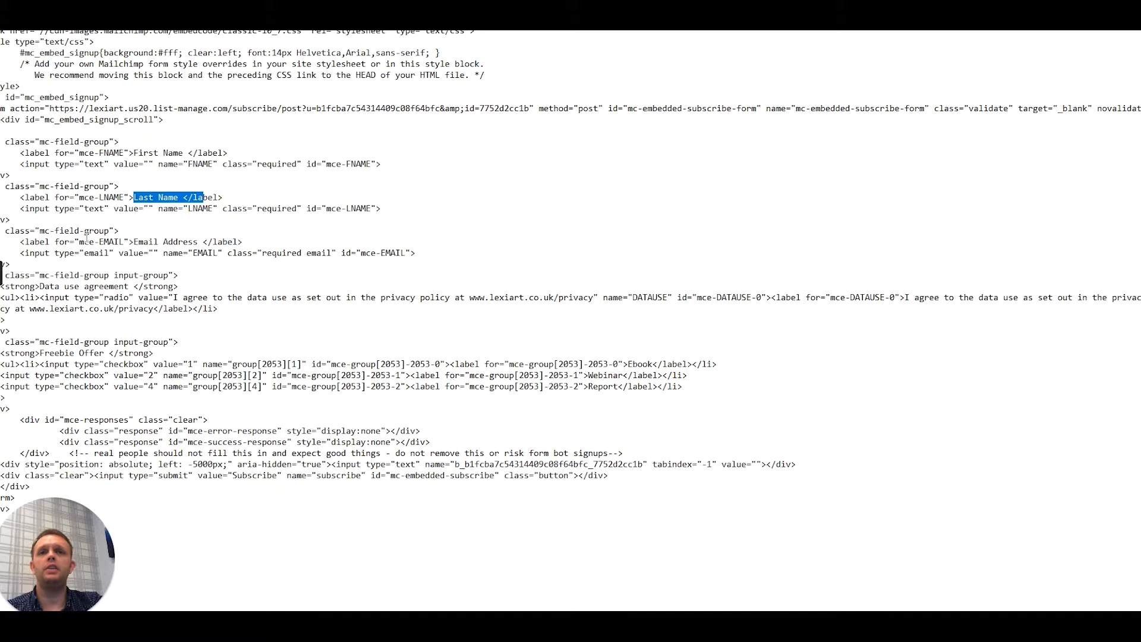
left_click_drag(54, 230, 186, 240)
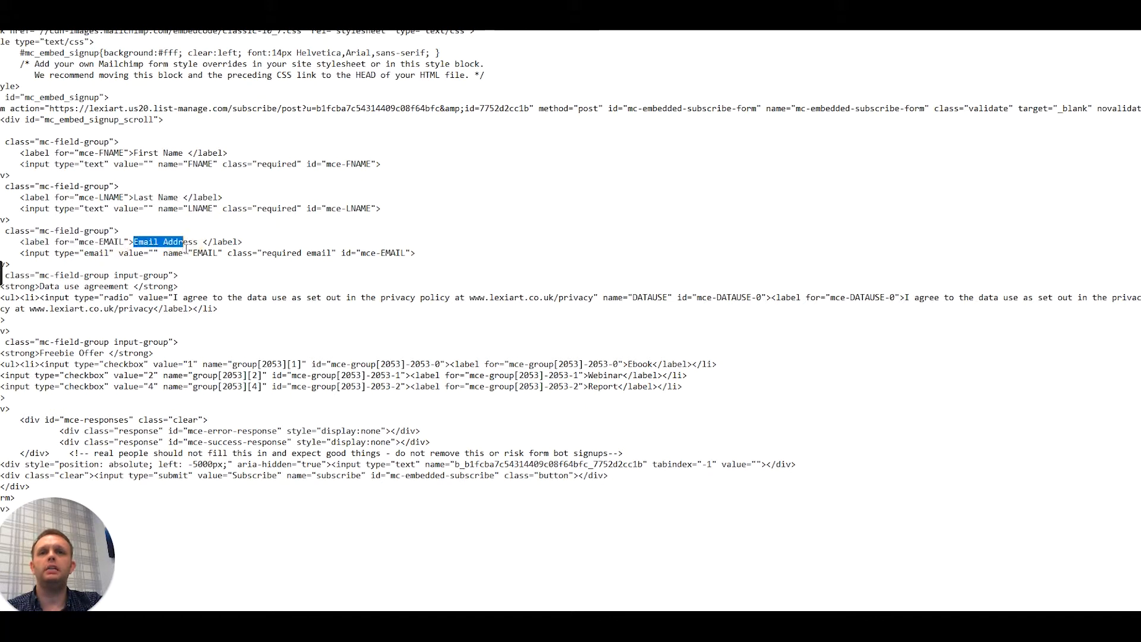
left_click_drag(2, 275, 123, 275)
left_click_drag(55, 286, 119, 287)
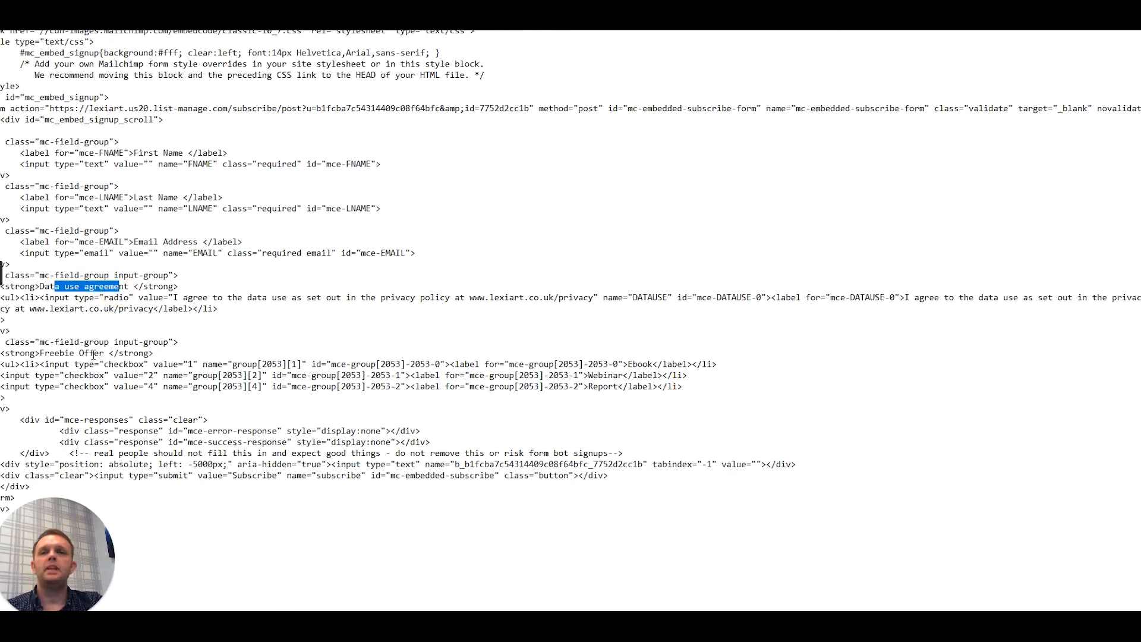
left_click_drag(44, 342, 170, 341)
left_click_drag(45, 353, 86, 388)
left_click(143, 360)
left_click(94, 386)
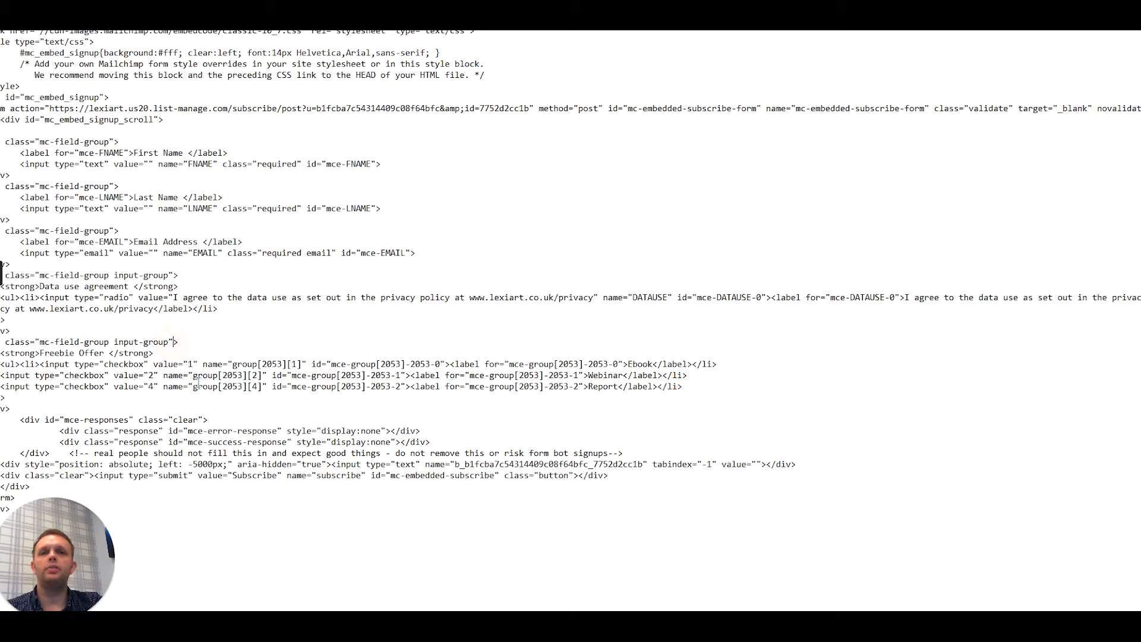
- Add style="display:none" to the Freebie Offer div, right after its mc-field-group input-group class
left_click(174, 342)
type("style=")
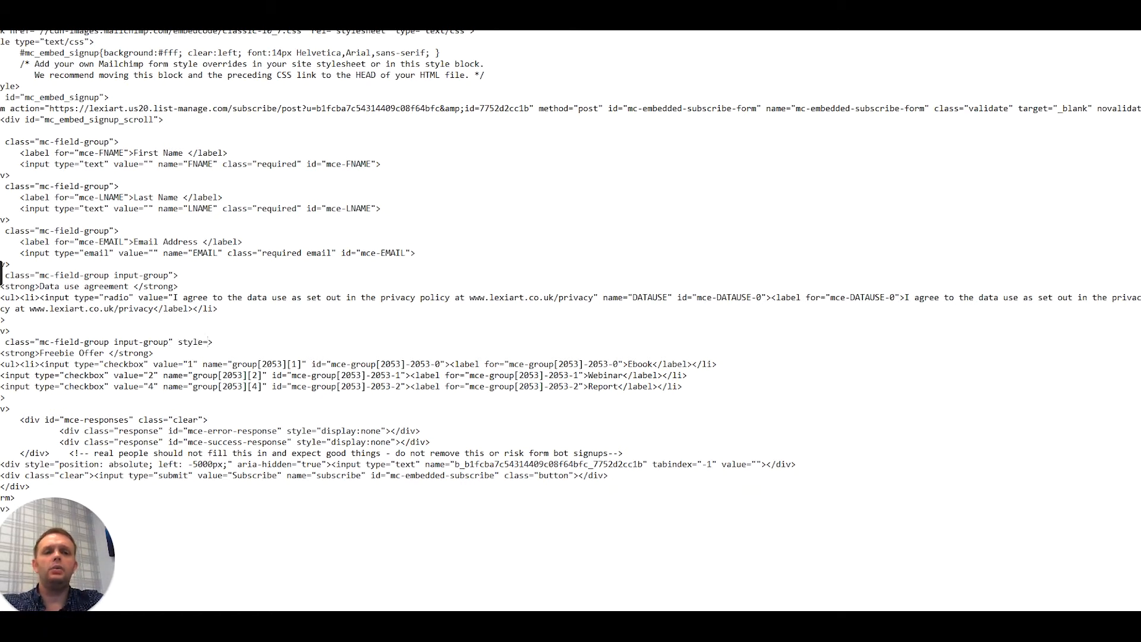
key("BackSpace")
key("BackSpace")
key("BackSpace")
key("BackSpace")
key("BackSpace")
key("BackSpace")
key("ctrl+v")
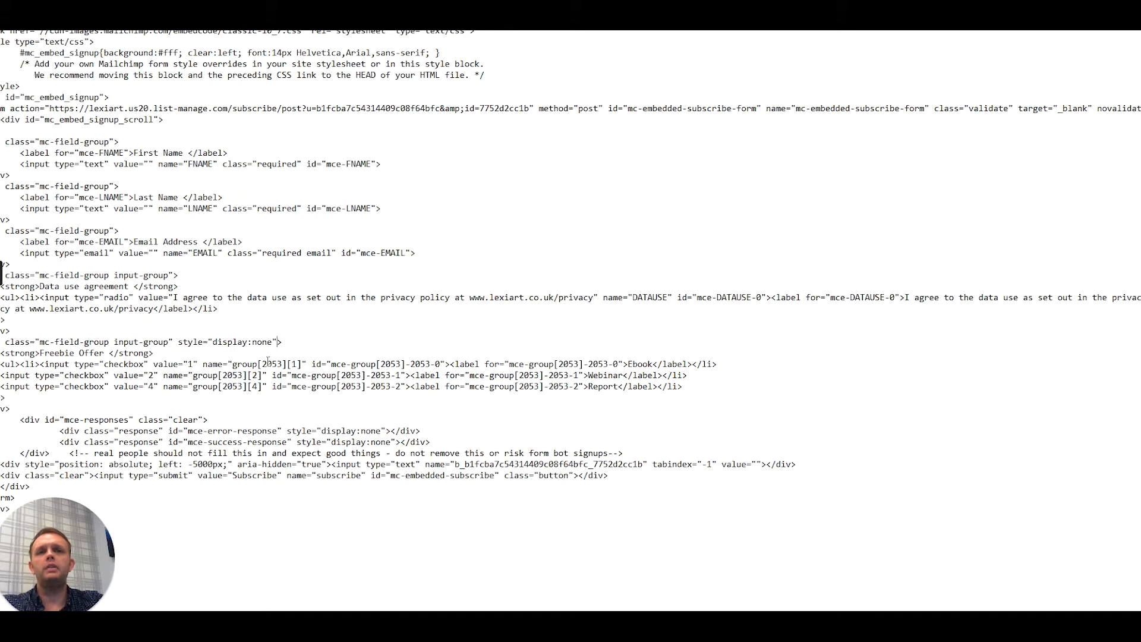
left_click_drag(211, 341, 274, 349)
left_click(277, 342)
left_click(290, 342)
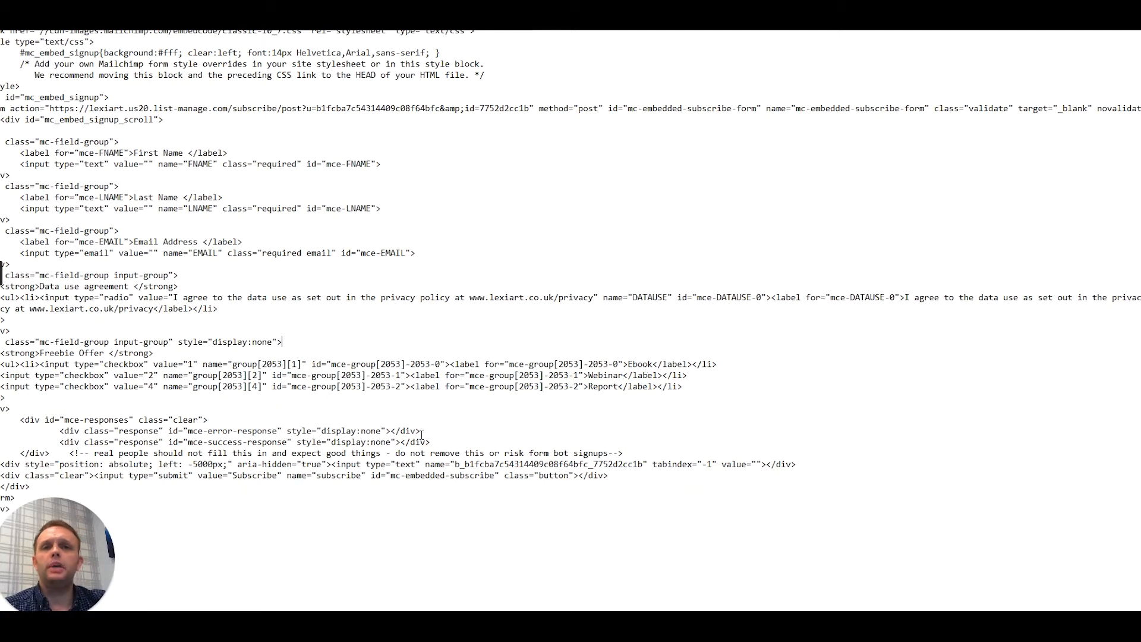
- Examine the Ebook, Webinar and Report checkbox lines in the Freebie Offer block
left_click_drag(104, 365, 652, 365)
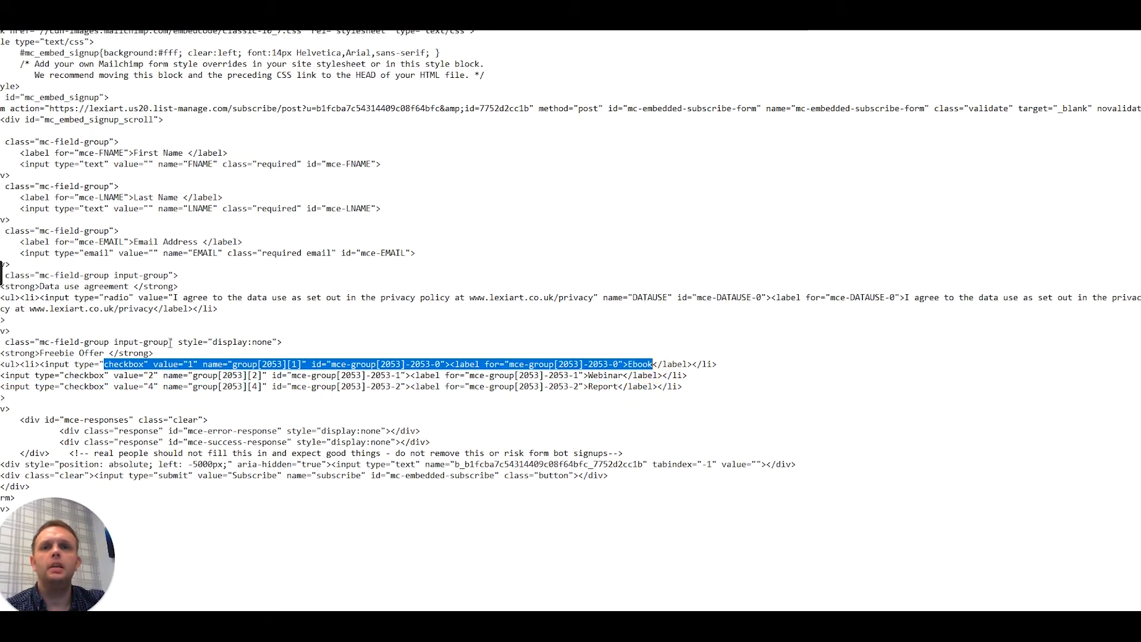
left_click_drag(66, 376, 628, 376)
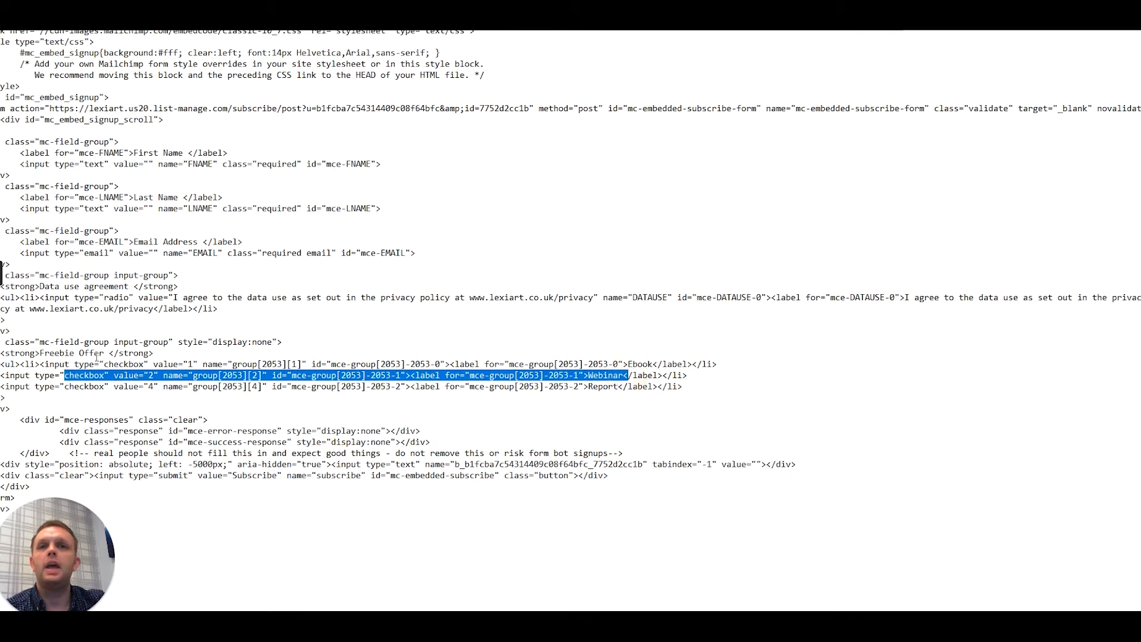
left_click_drag(66, 386, 620, 386)
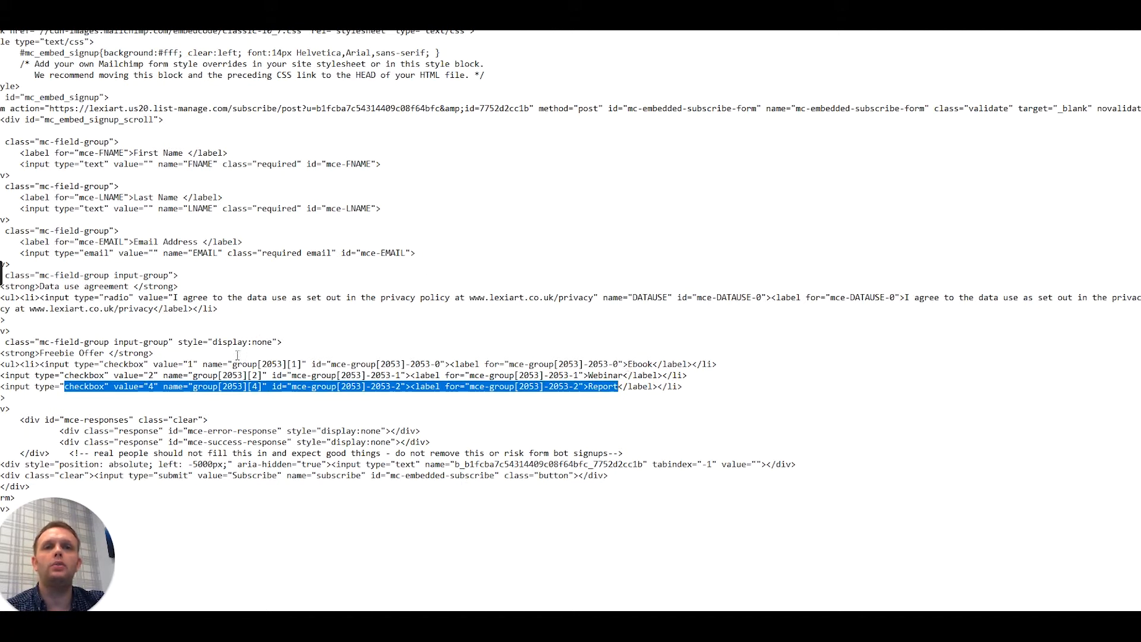
left_click_drag(44, 364, 247, 364)
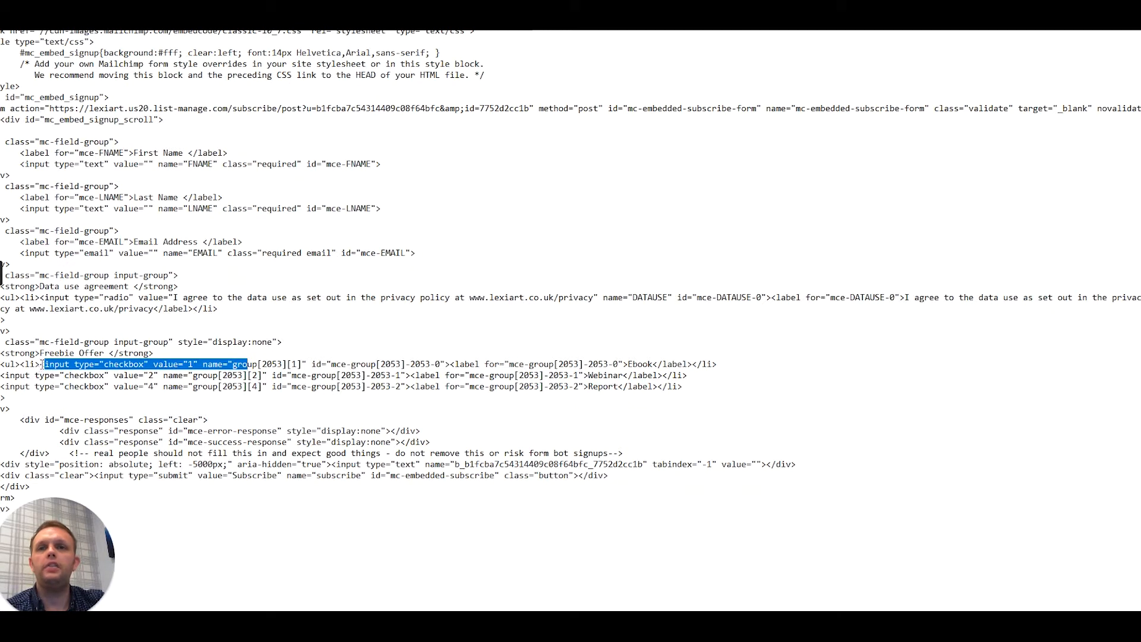
left_click(44, 365)
left_click_drag(42, 364, 44, 364)
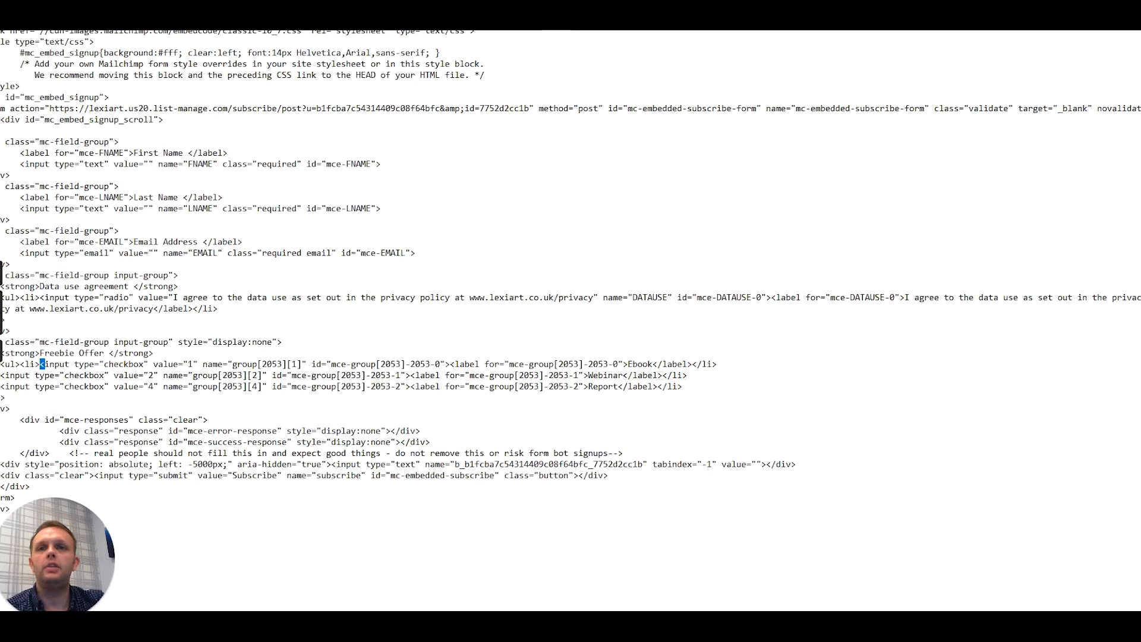
key("ctrl+shift+d")
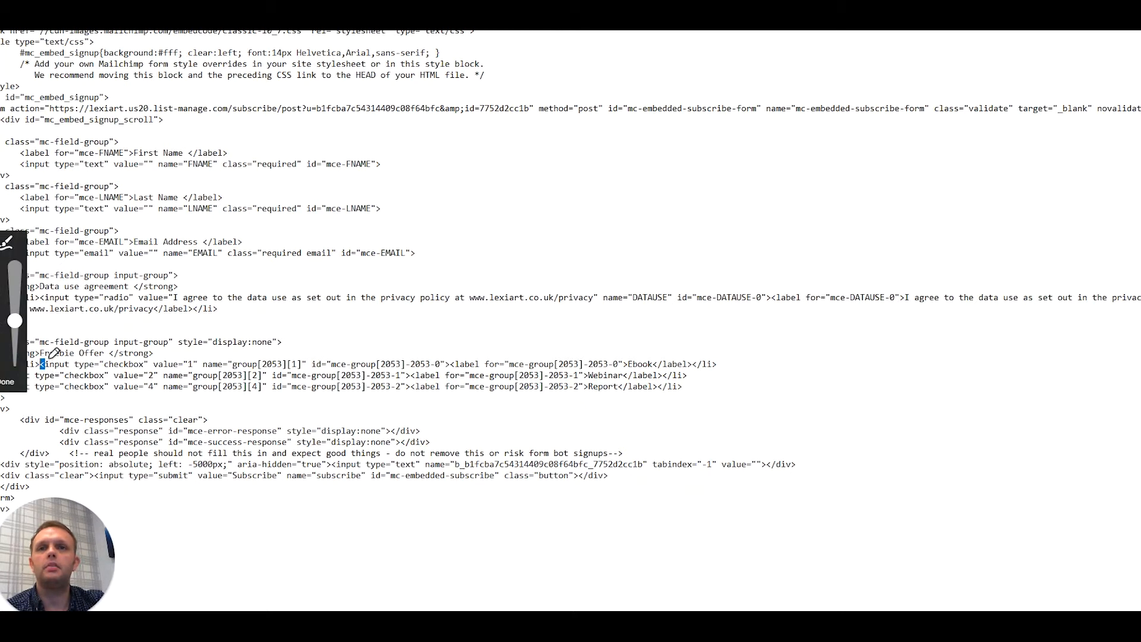
mouse_move(29, 350)
left_mouse_down()
mouse_move(62, 359)
mouse_move(27, 336)
left_mouse_up()
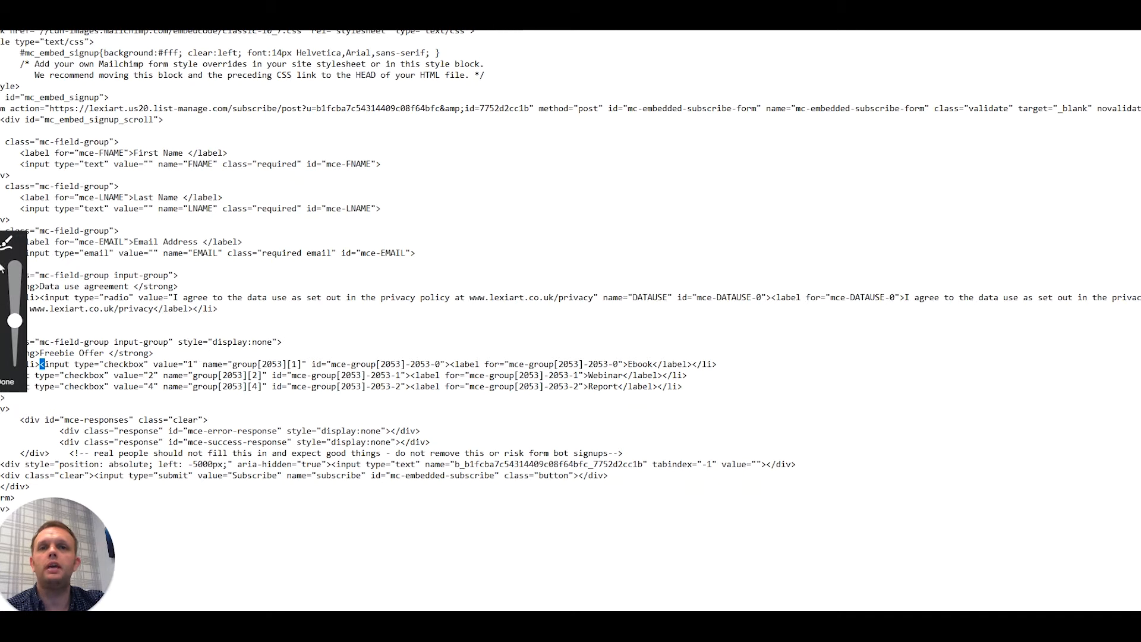
left_click(3, 383)
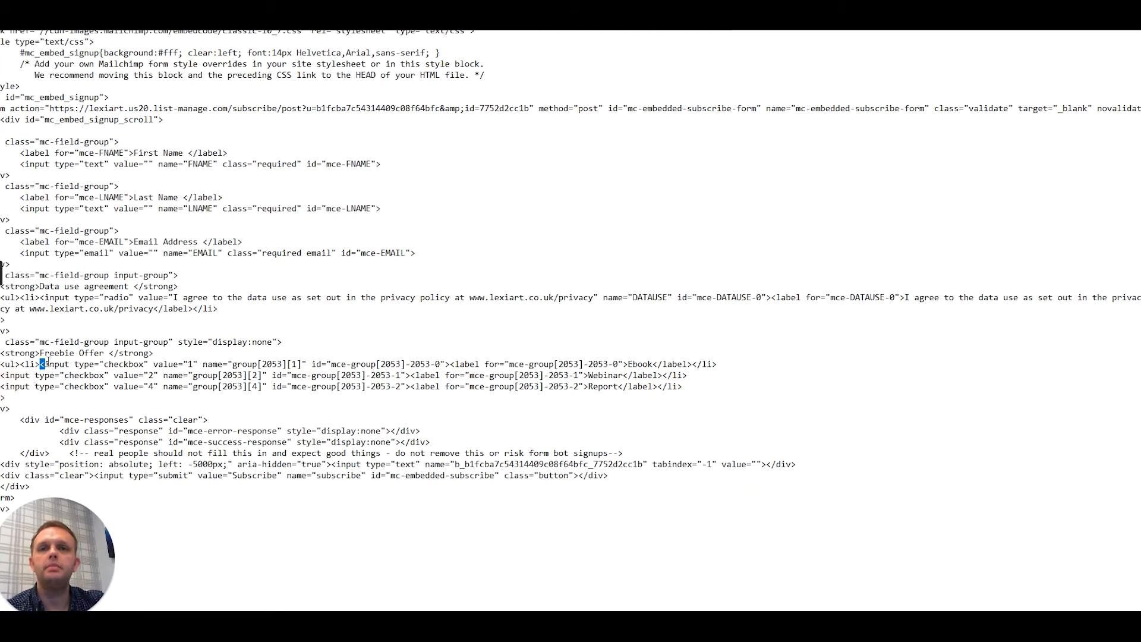
- Preselect the Ebook option by adding checked after the id inside its checkbox input tag
left_click_drag(45, 364, 446, 363)
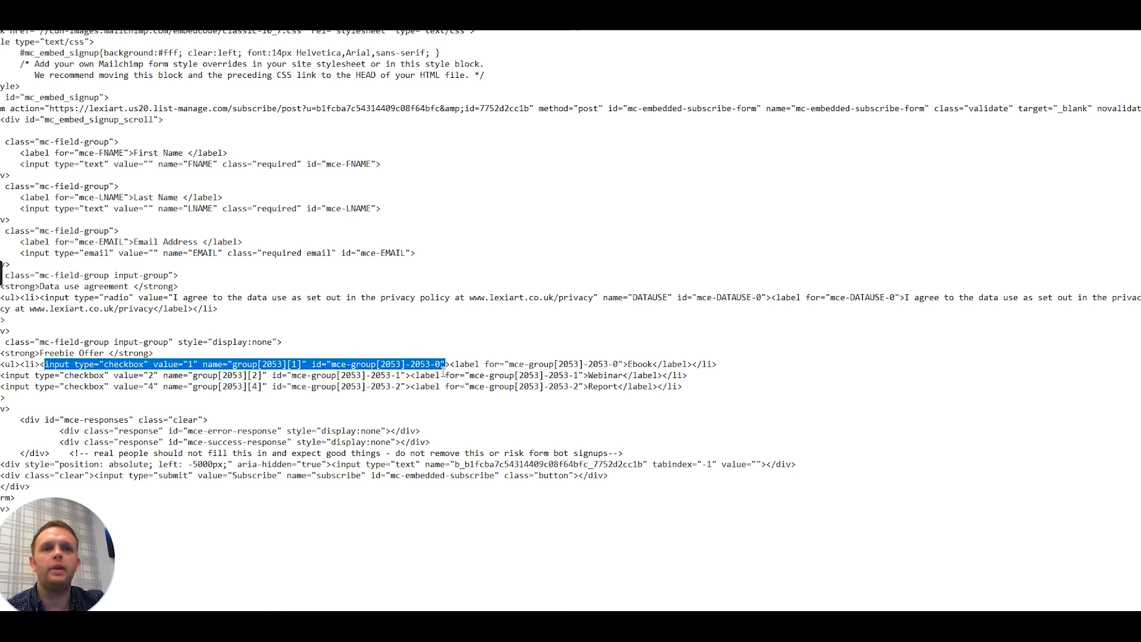
left_click(446, 363)
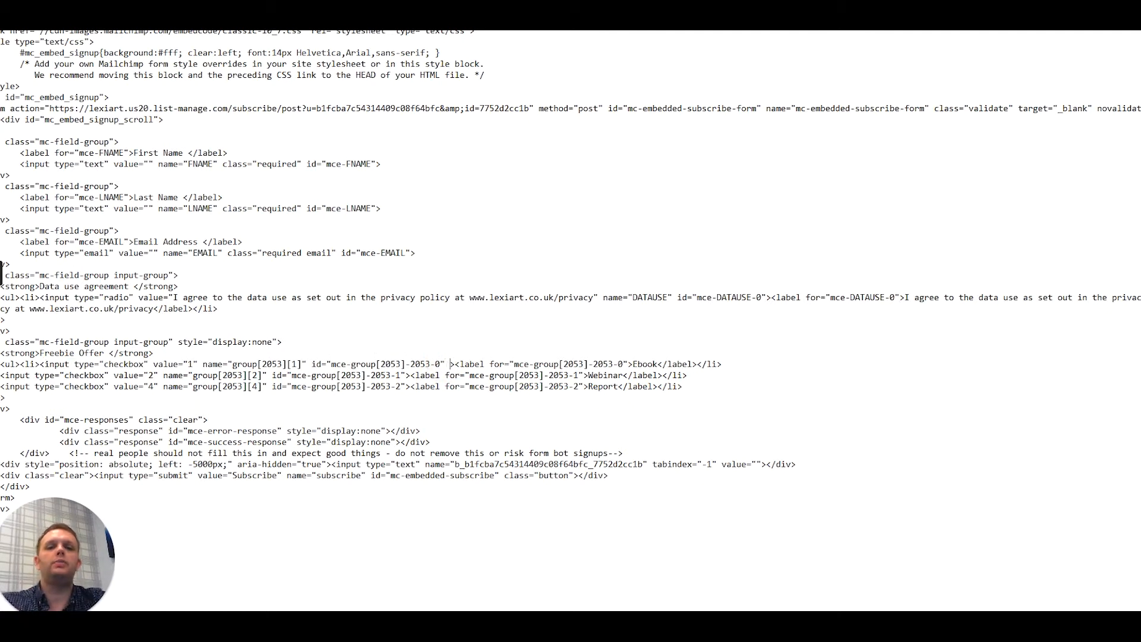
type("checked")
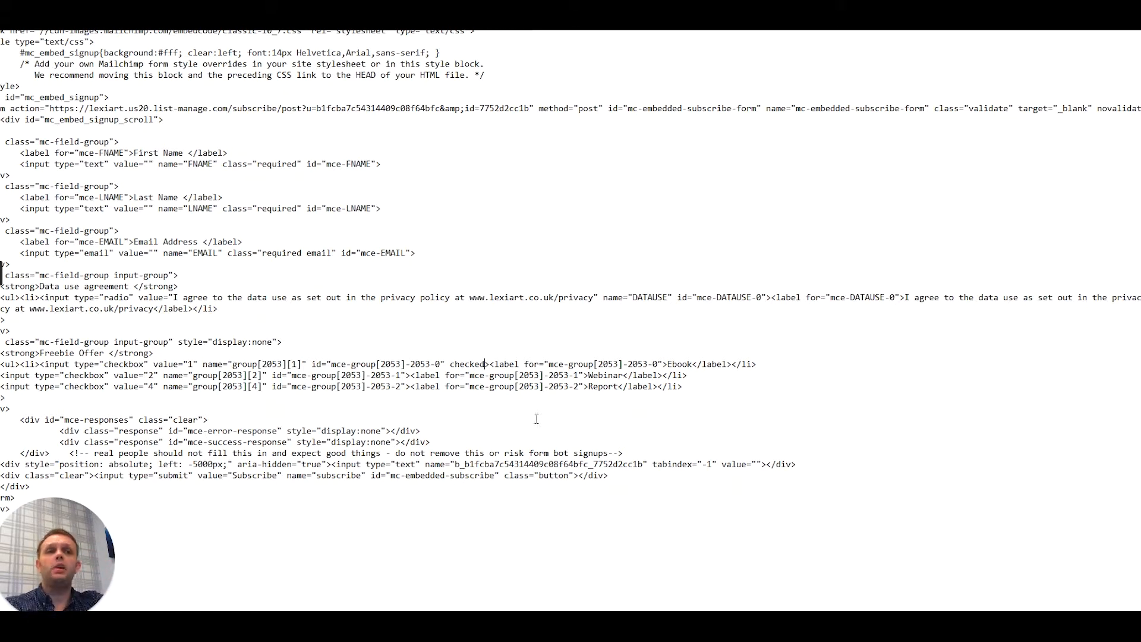
left_click(675, 363)
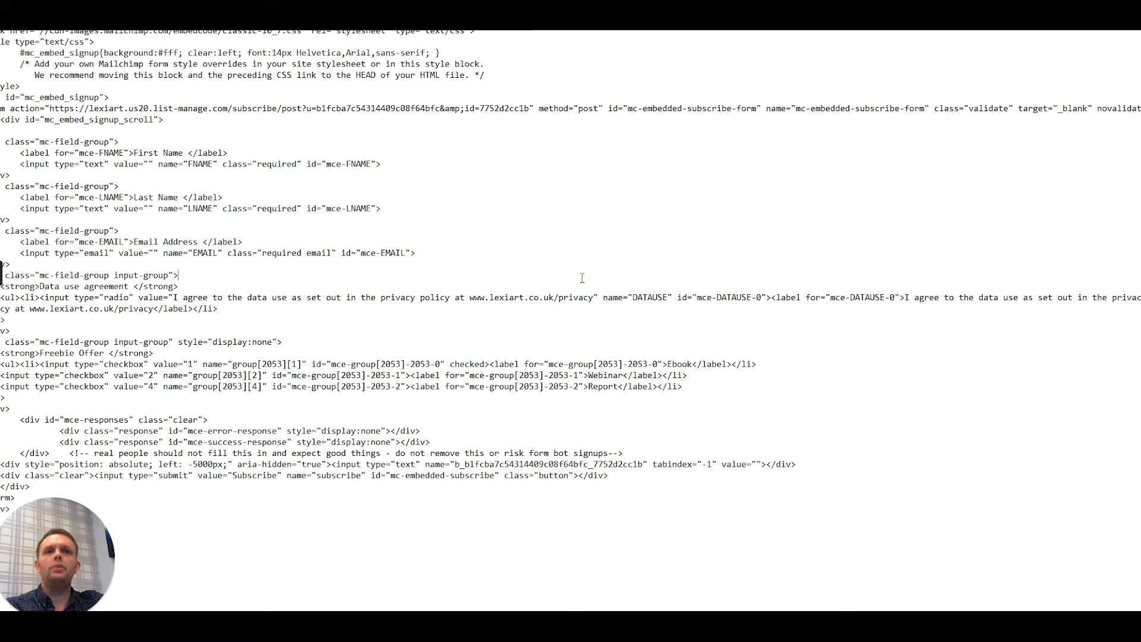
- Copy the entire edited form code from the text document
right_click(519, 236)
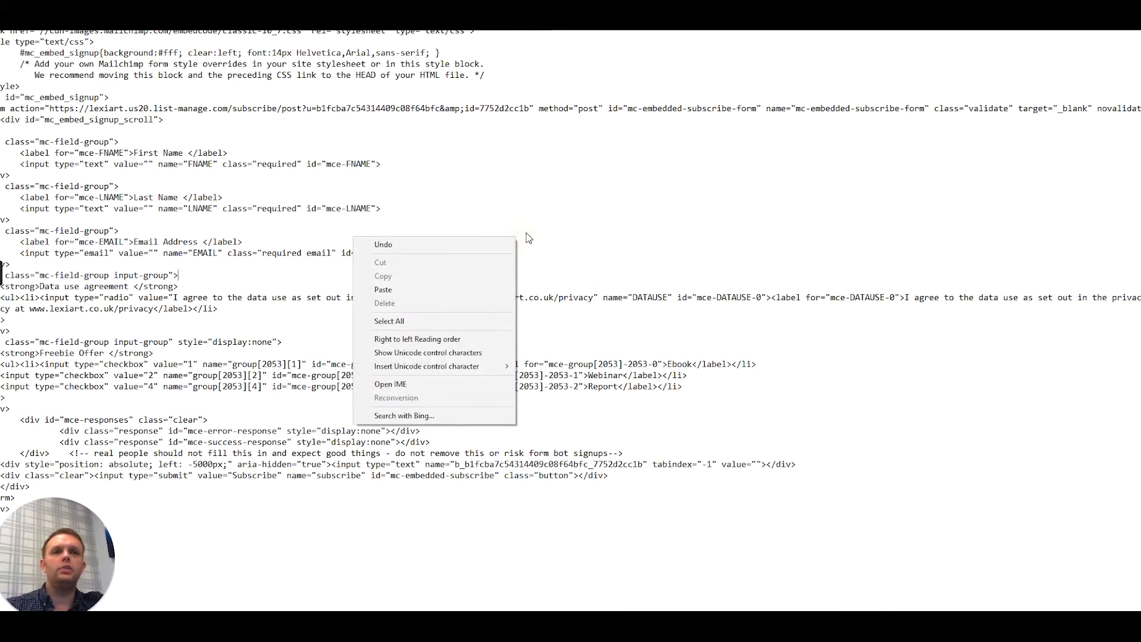
left_click(406, 319)
right_click(195, 151)
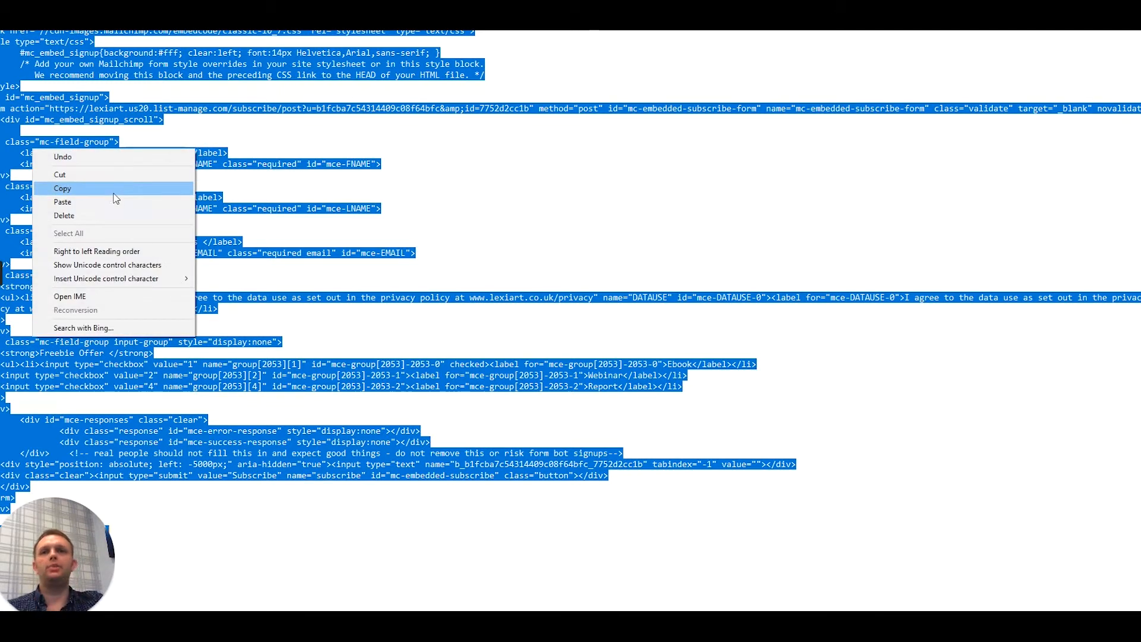
left_click(124, 189)
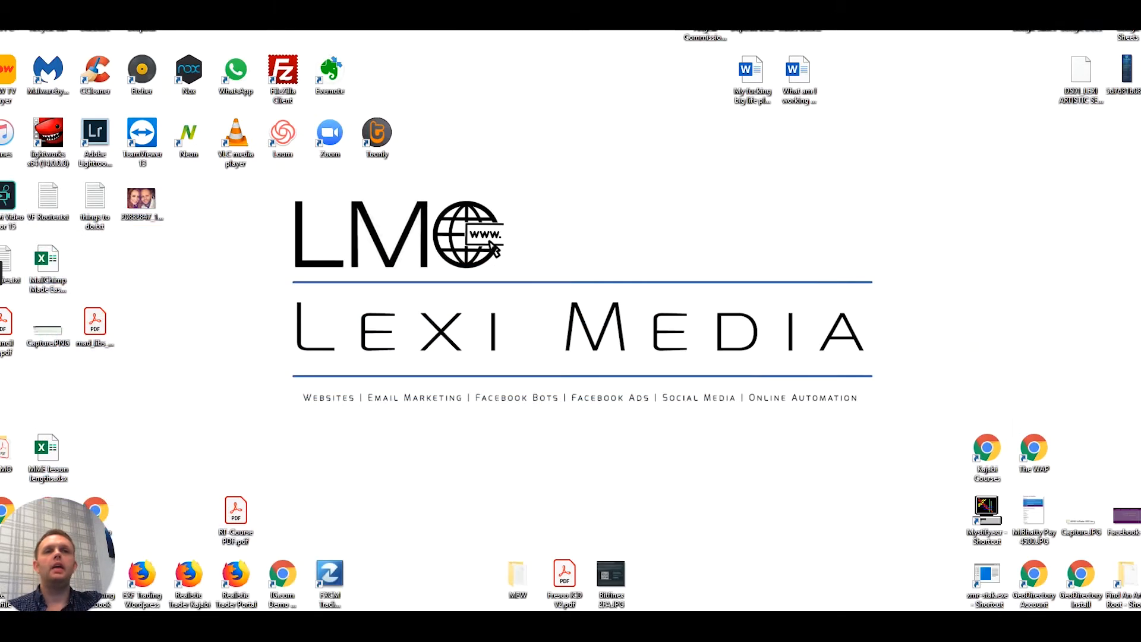
- Switch to the new page in WordPress, insert a Custom HTML block with the copied form code and preview the block
mouse_move(371, 596)
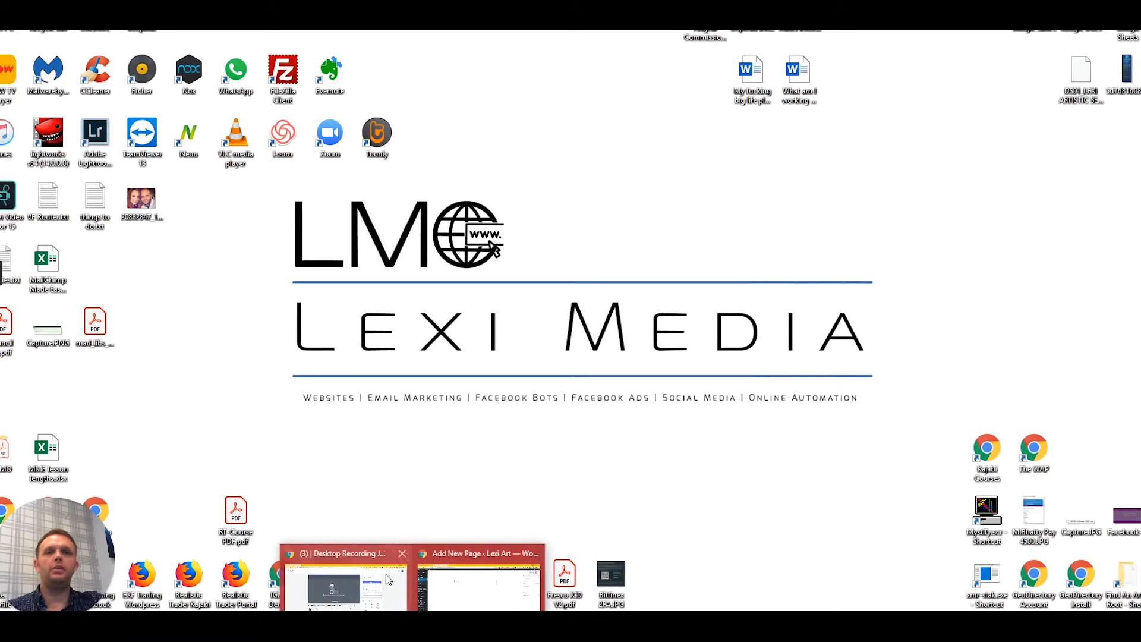
left_click(372, 596)
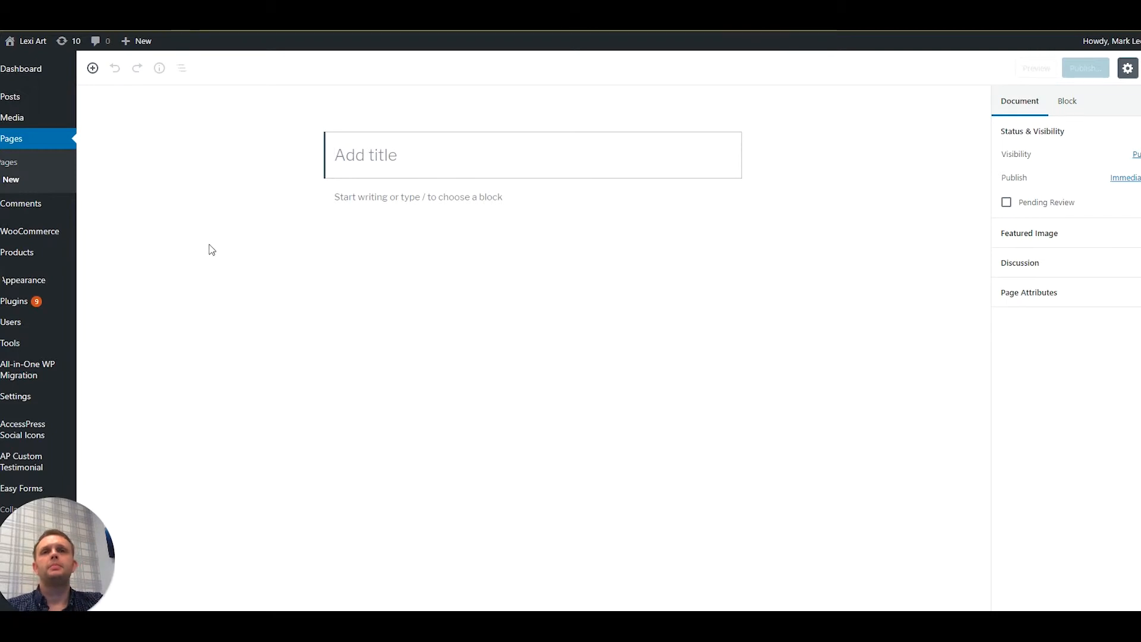
left_click(92, 68)
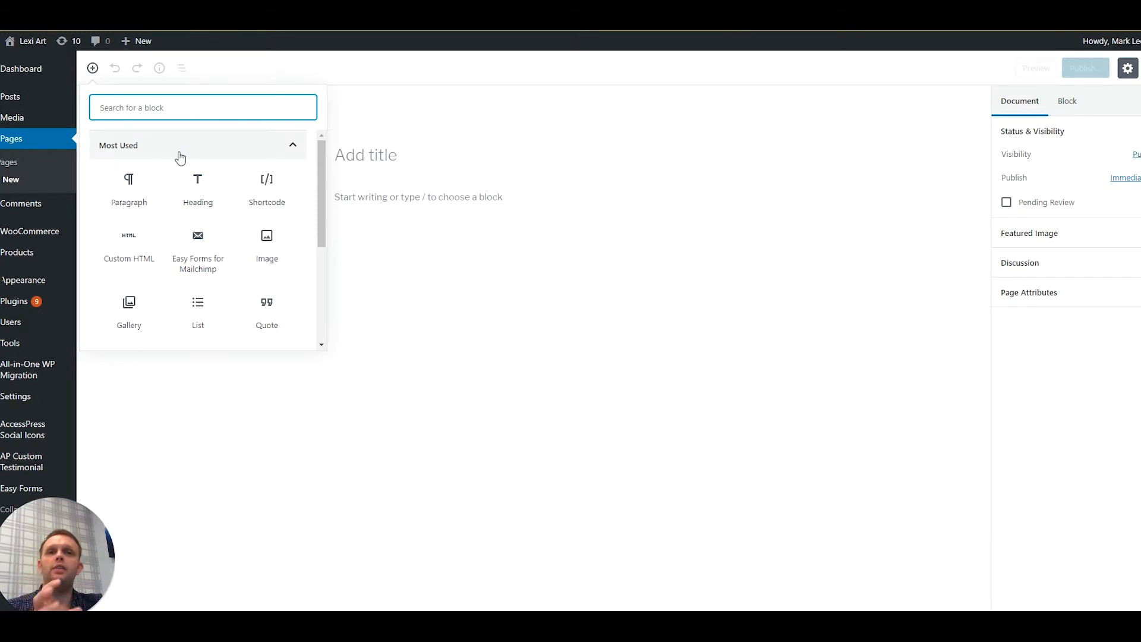
left_click(125, 251)
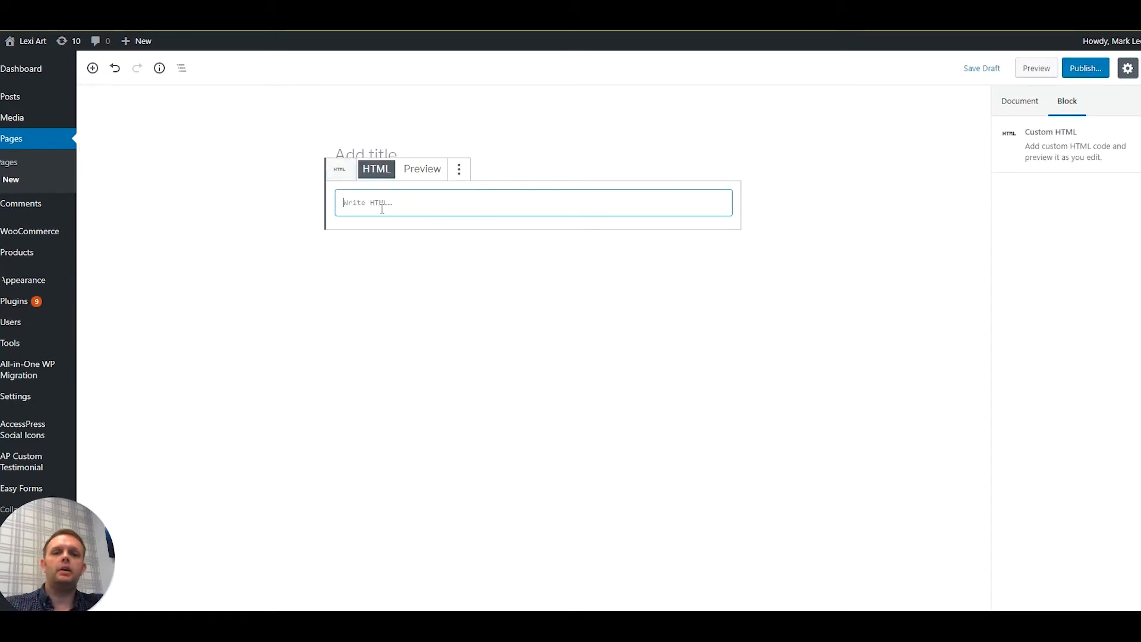
key("ctrl+v")
scroll(378, 209, "up", 5)
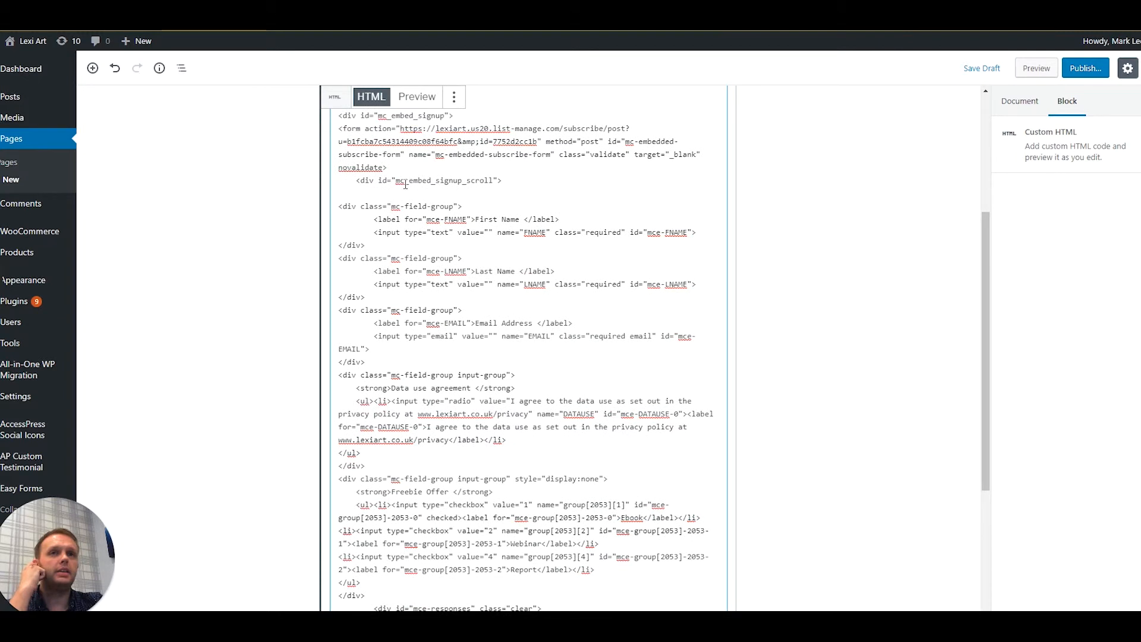
left_click(417, 97)
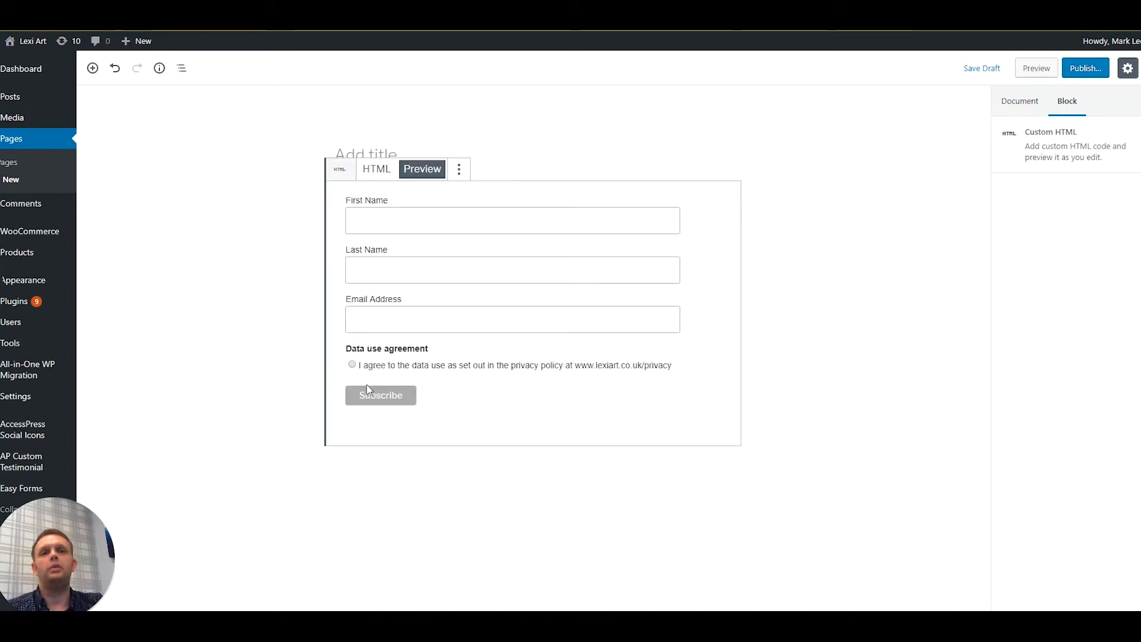
- Title the new page "Signup For ebook"
left_click(390, 149)
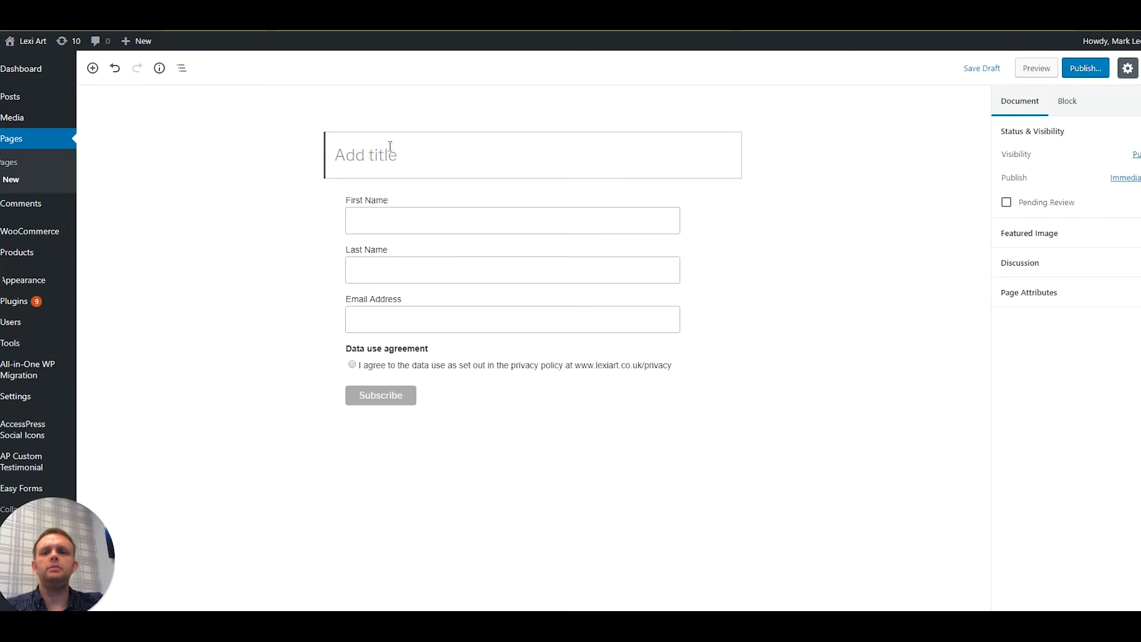
type("Sign")
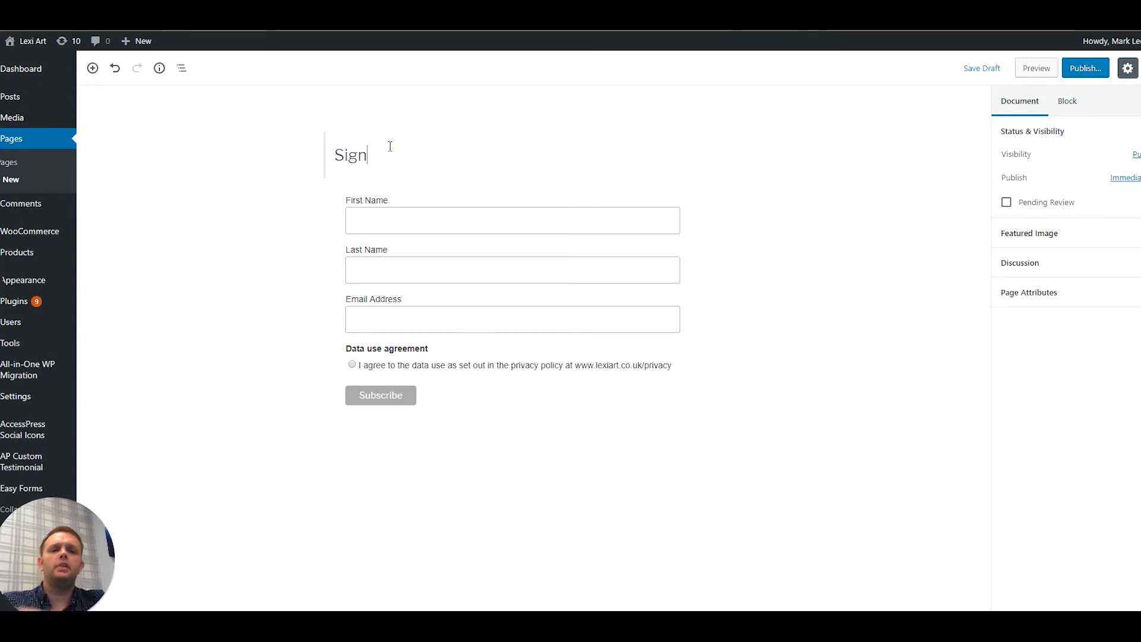
type("up FOr")
key("BackSpace")
key("BackSpace")
type("or A")
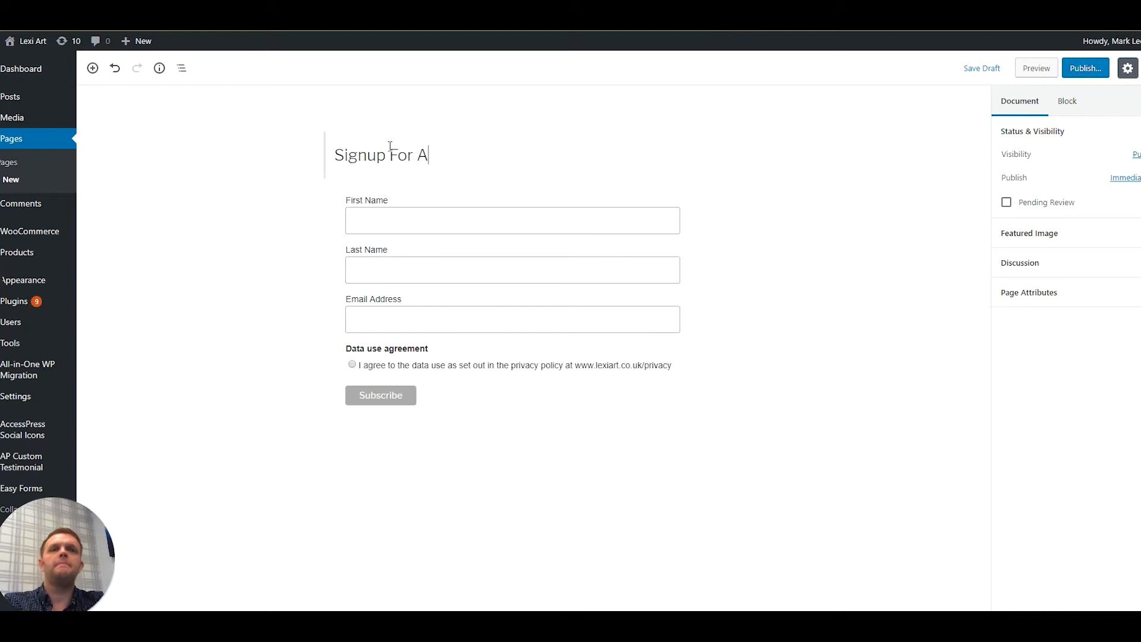
key("BackSpace")
type("ebook")
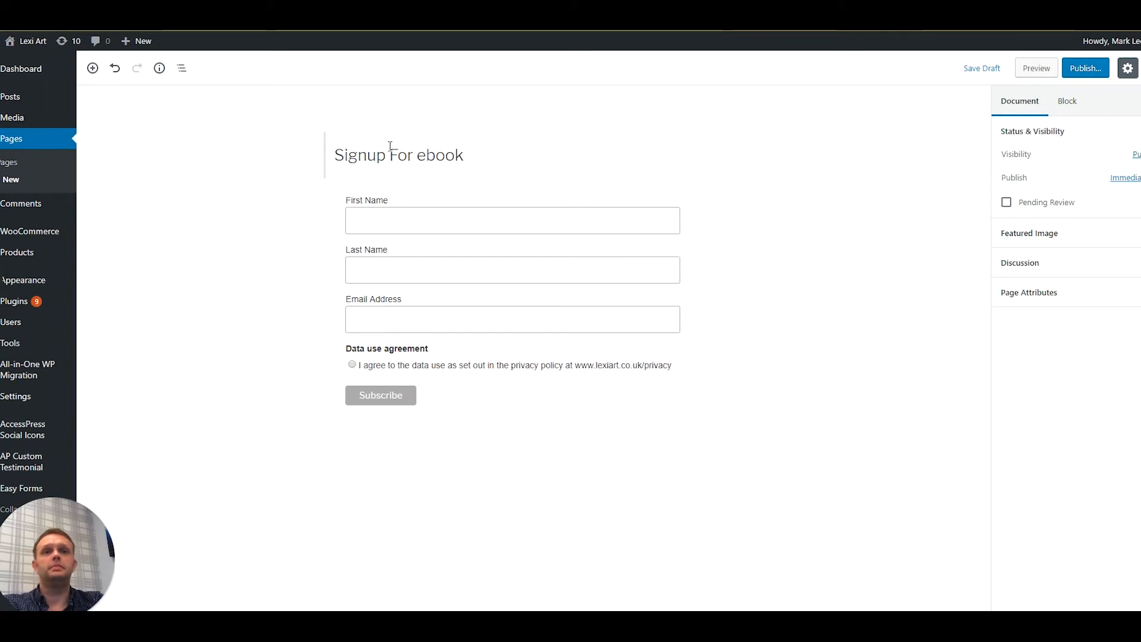
- Deselect the form block and publish the signup page
double_click(785, 186)
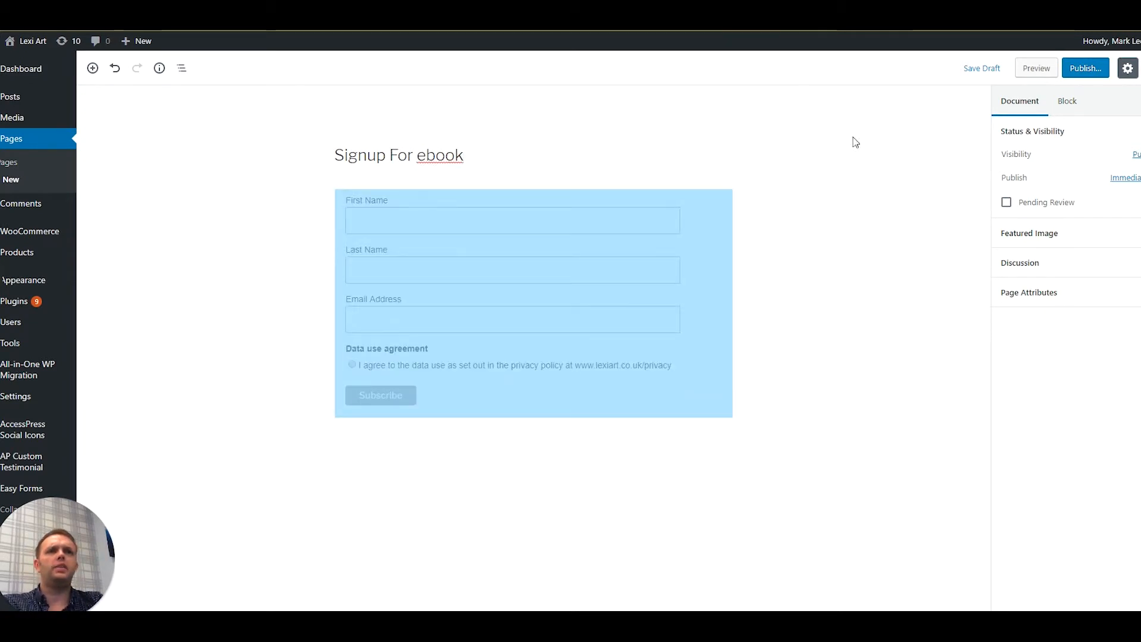
left_click(854, 142)
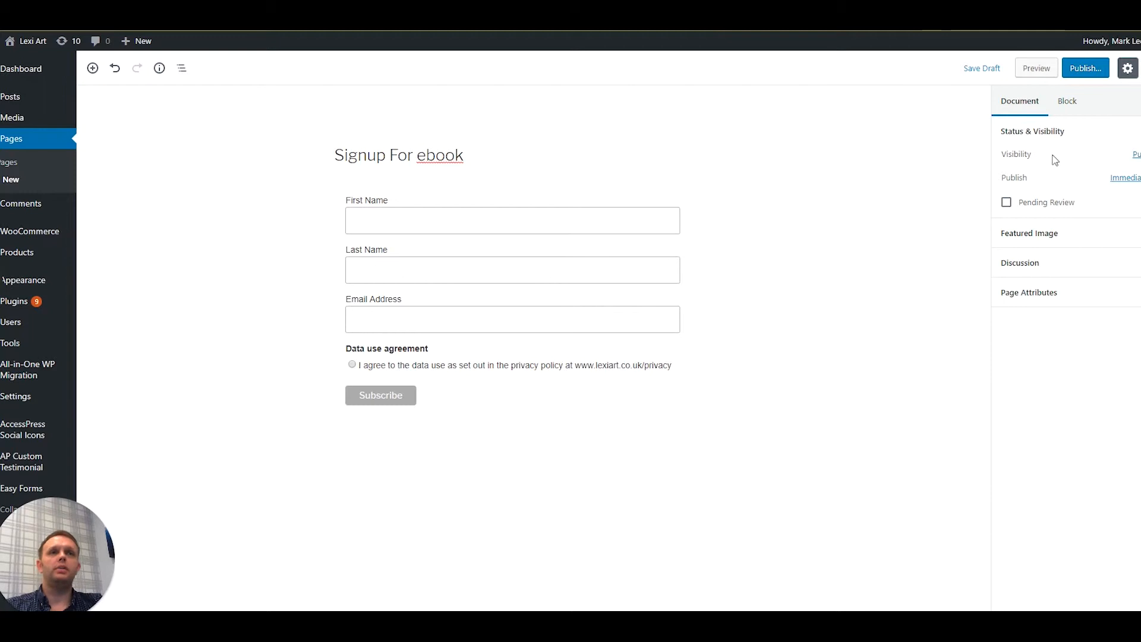
left_click(1085, 70)
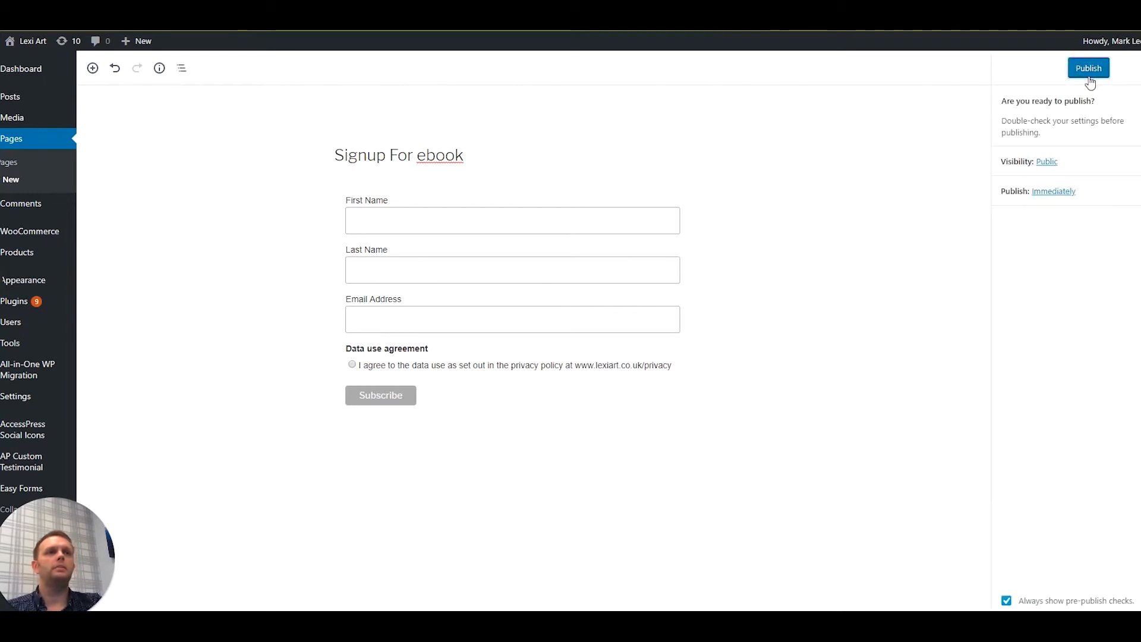
left_click(1091, 75)
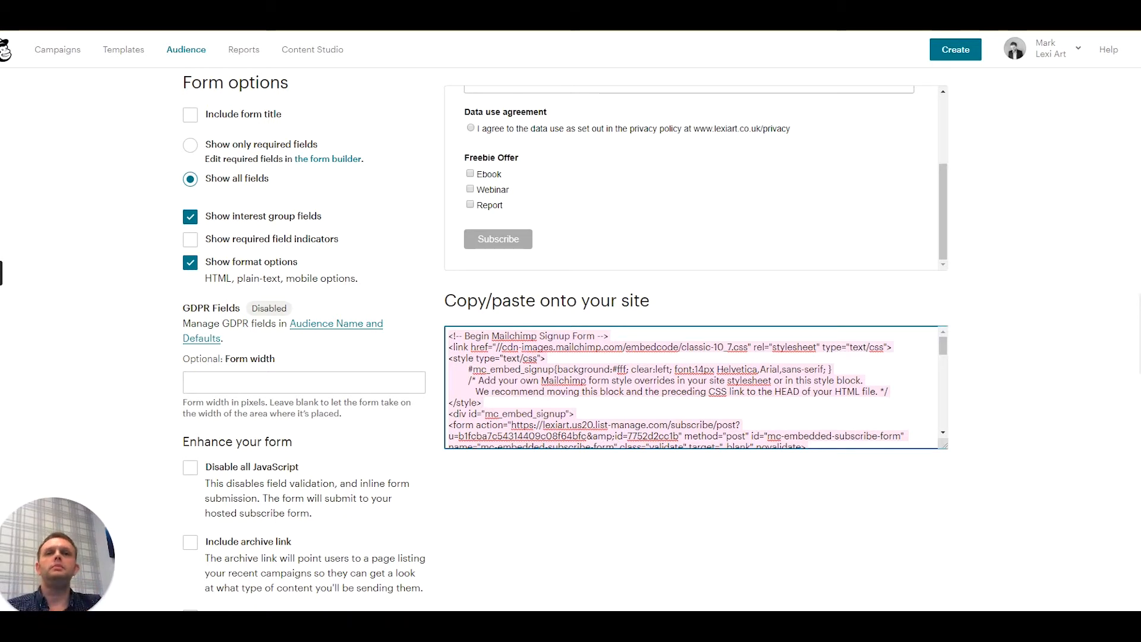
scroll(359, 197, "up", 4)
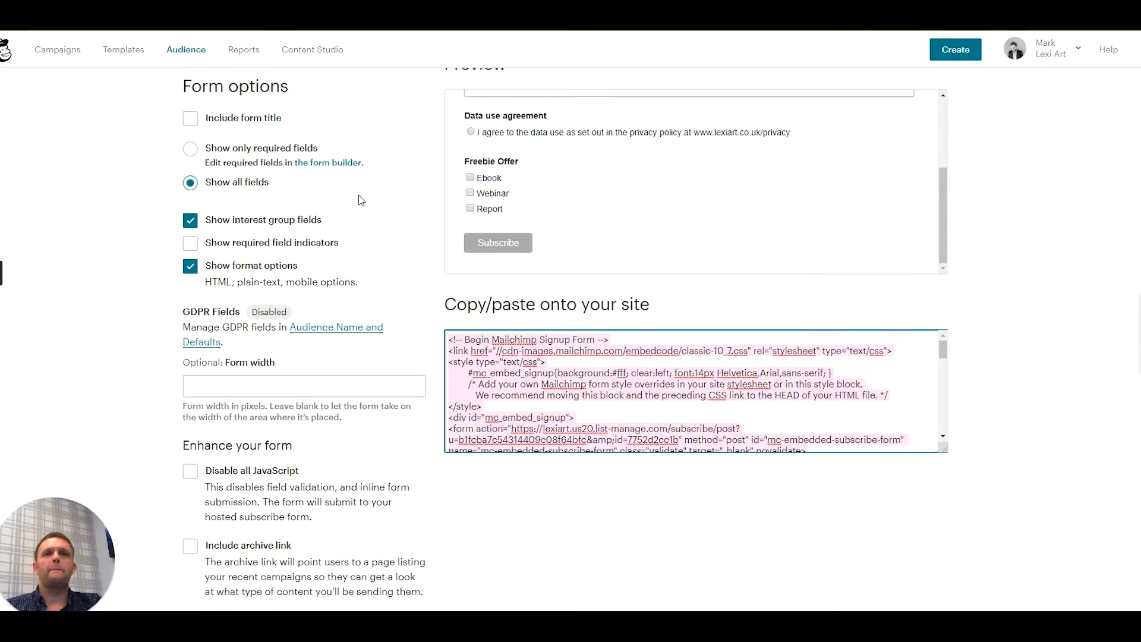
scroll(360, 205, "up", 2)
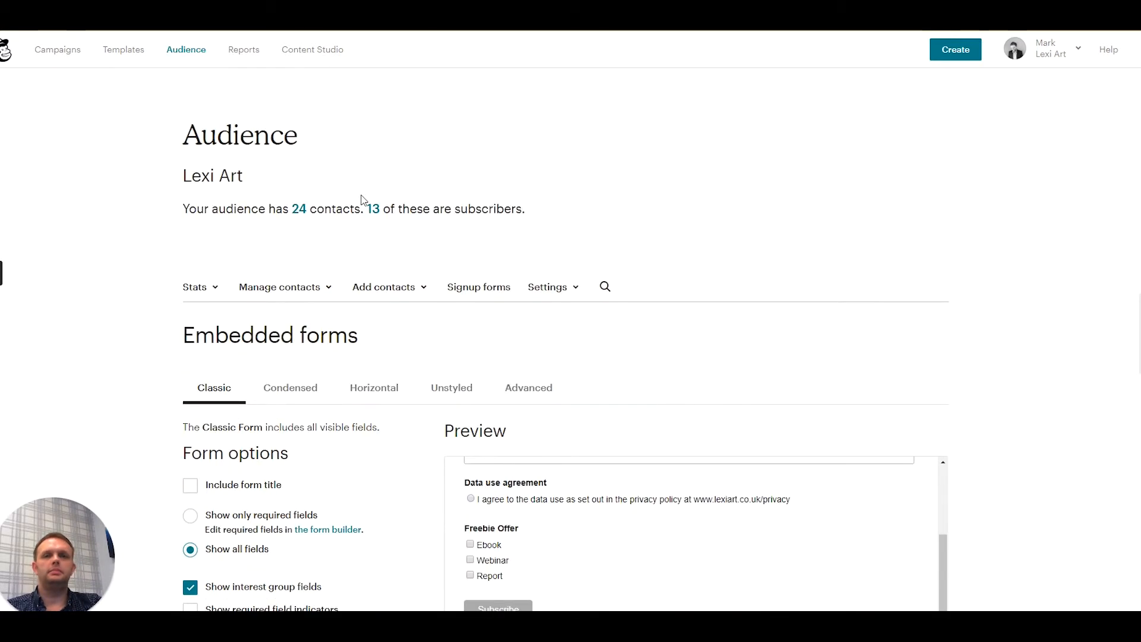
scroll(363, 205, "down", 5)
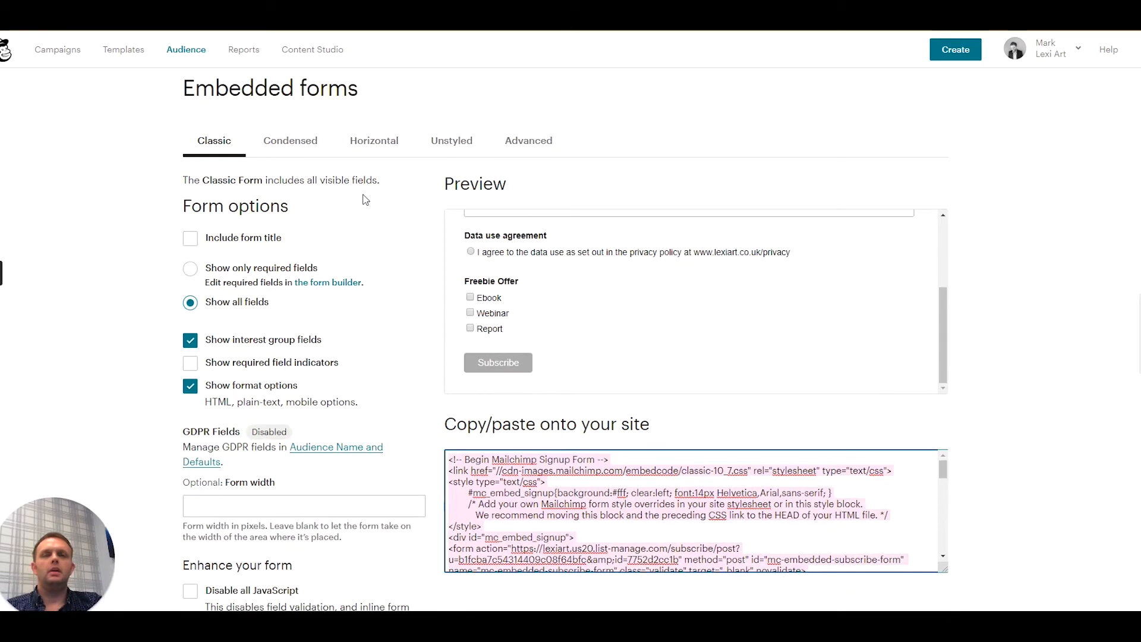
- Start creating a new automated email campaign
scroll(365, 199, "up", 4)
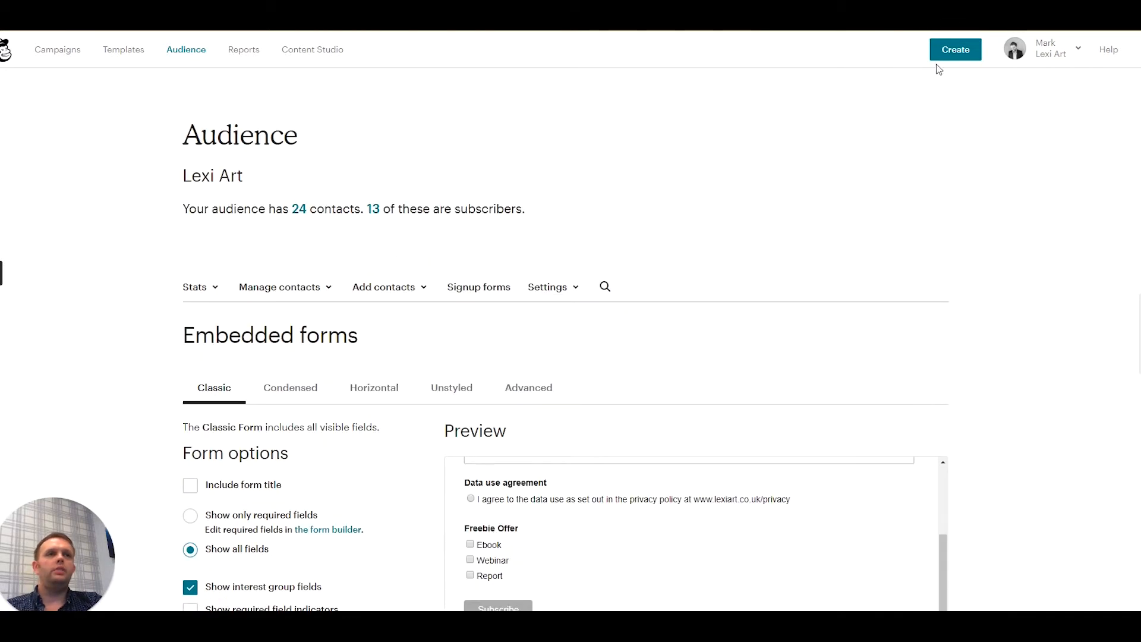
left_click(950, 52)
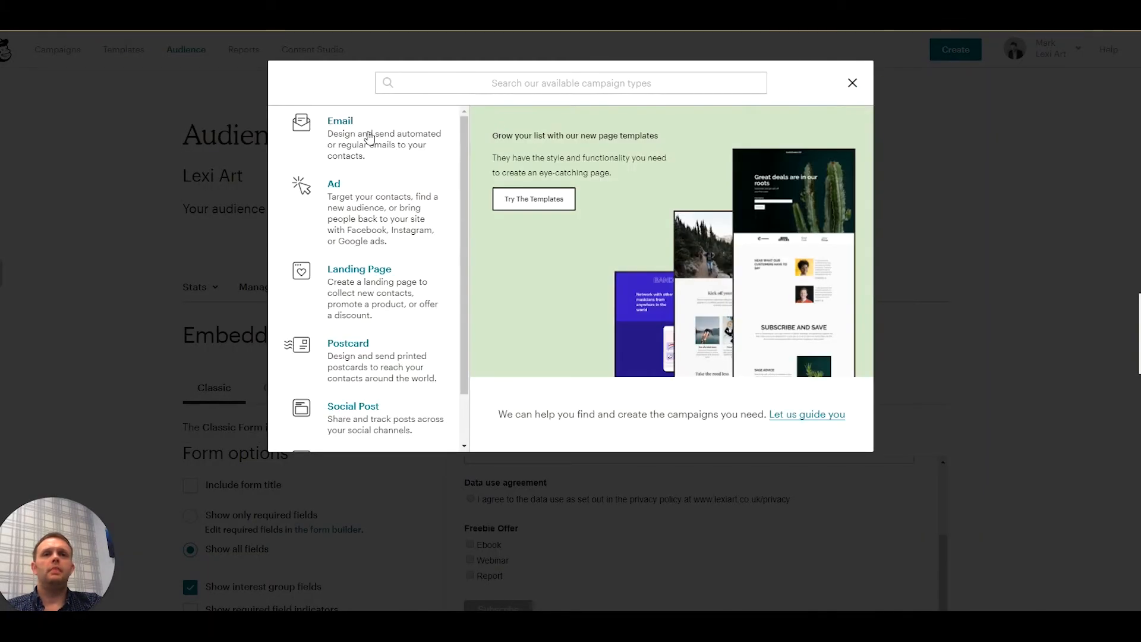
left_click(357, 122)
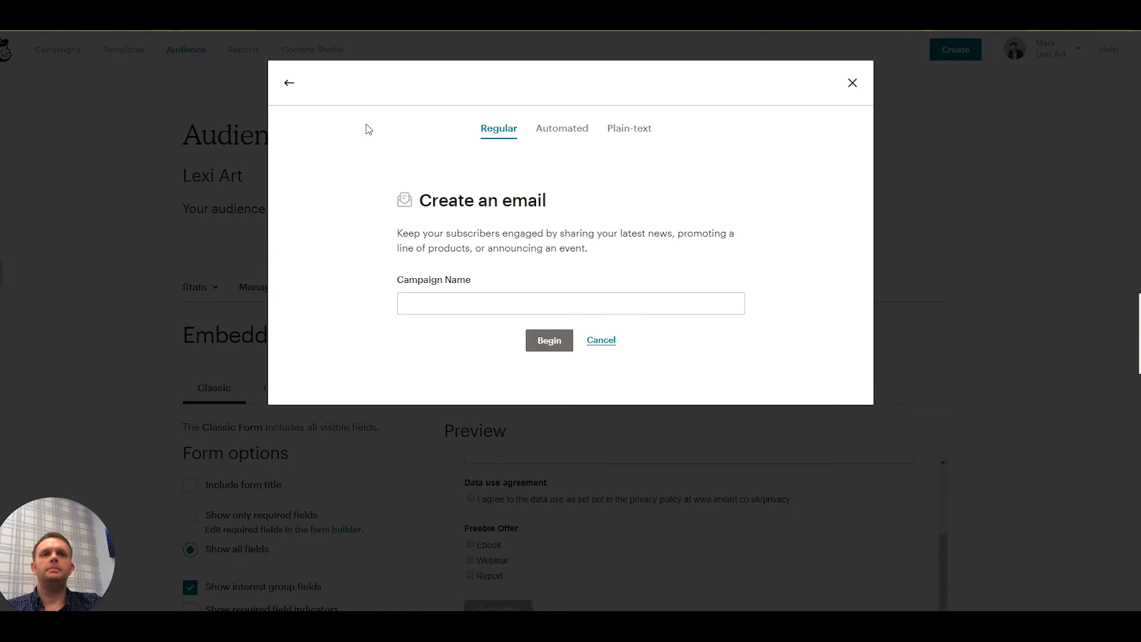
left_click(574, 131)
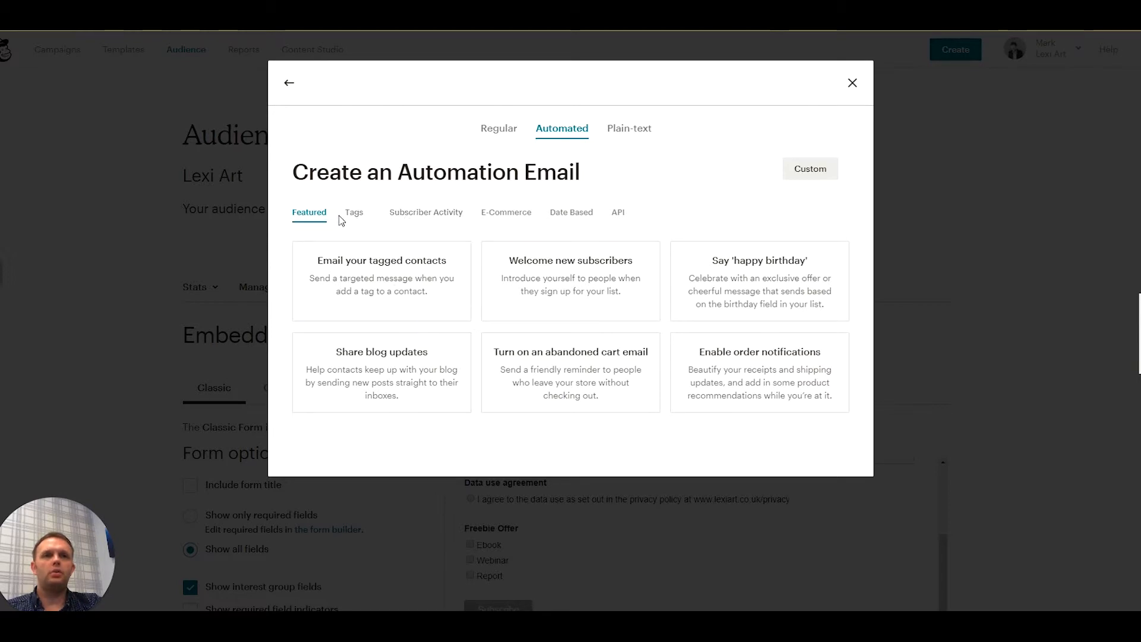
left_click(808, 169)
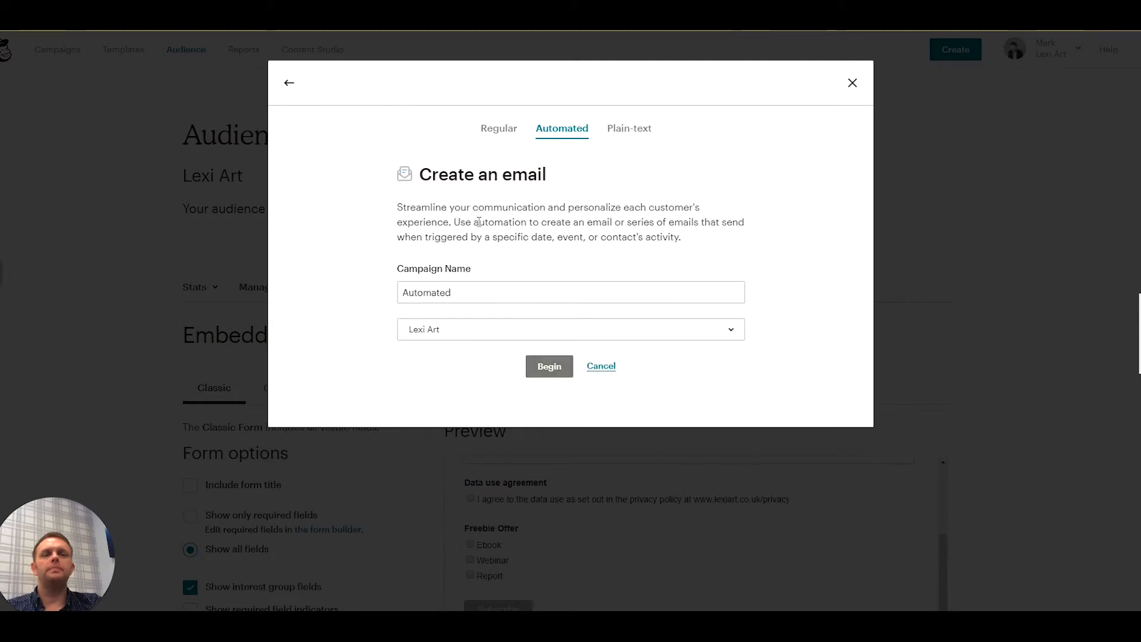
triple_click(477, 289)
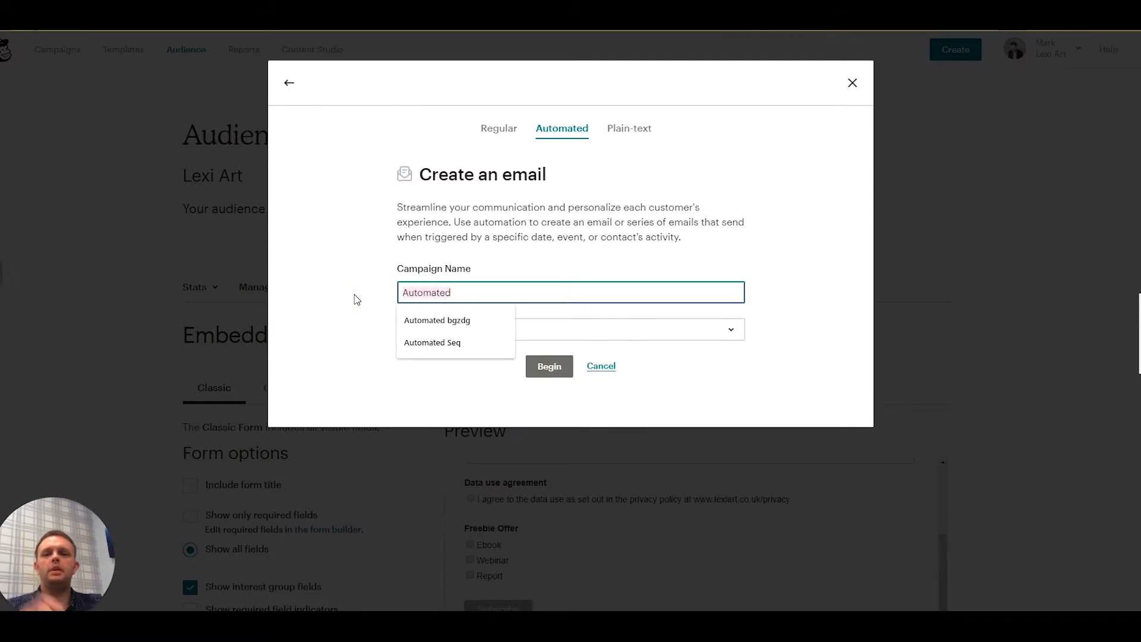
type("Ebook")
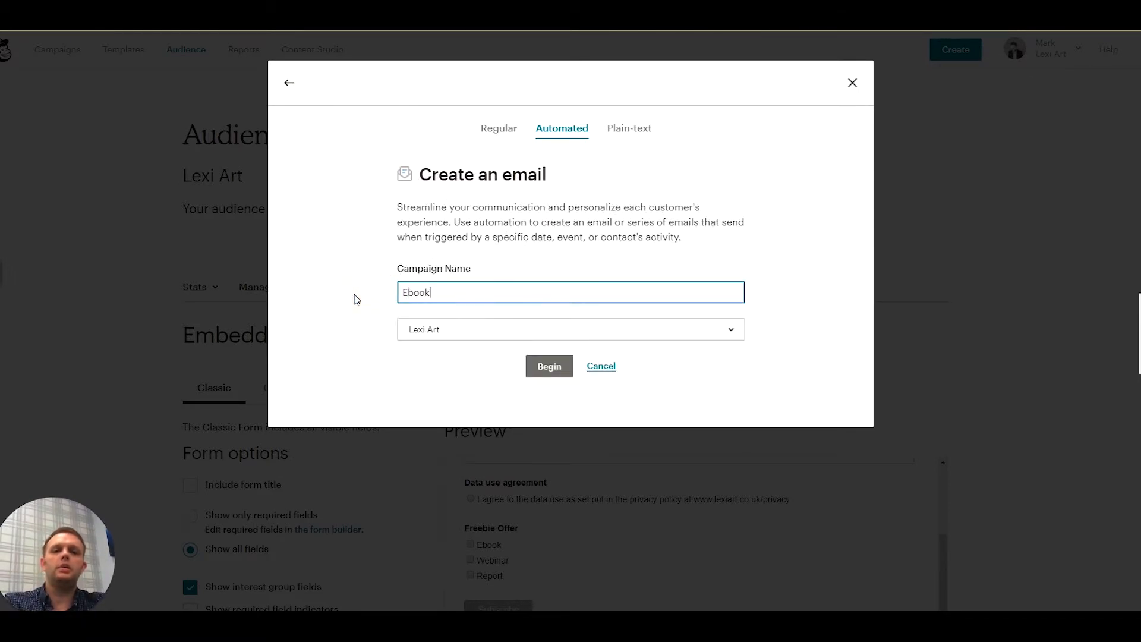
type(" Prod")
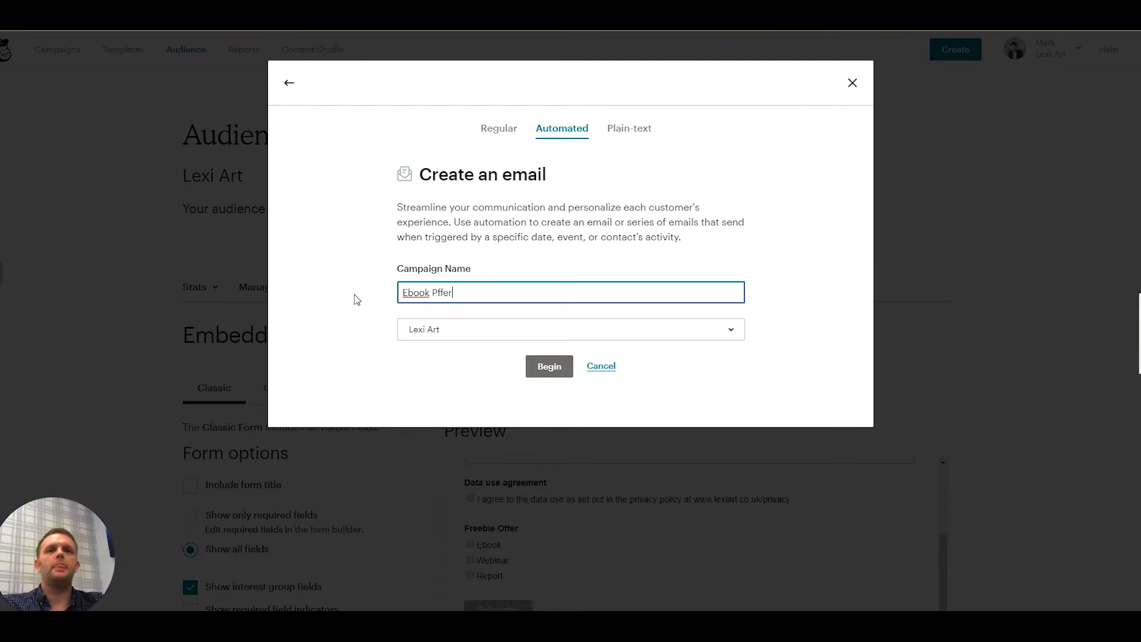
key("BackSpace")
key("BackSpace")
key("BackSpace")
key("BackSpace")
type("offer")
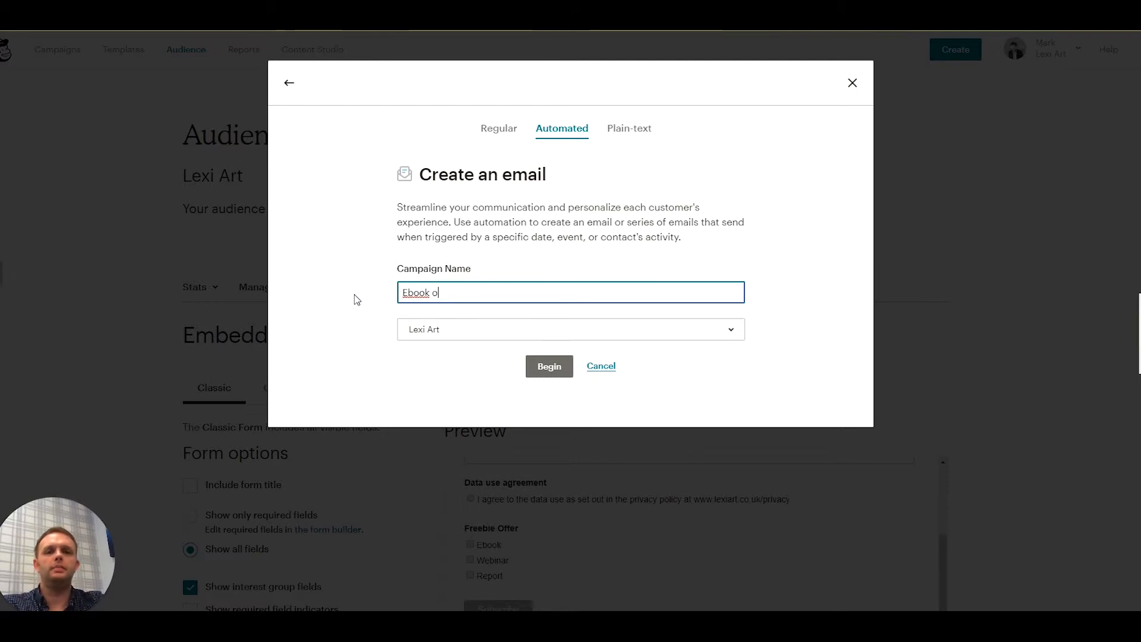
left_click(549, 368)
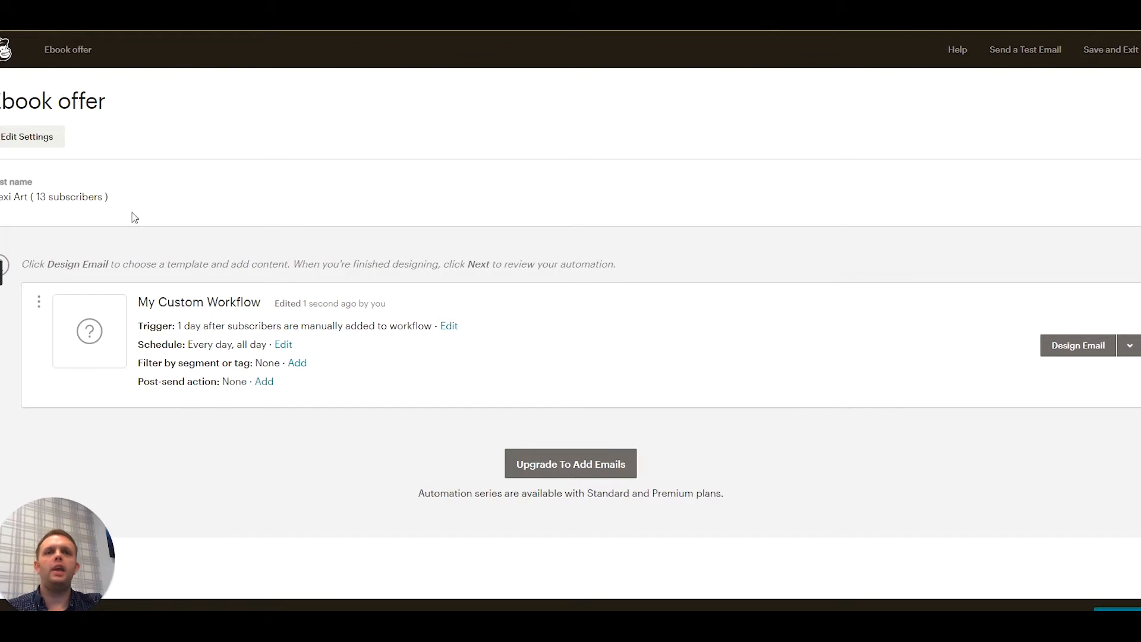
left_click(448, 327)
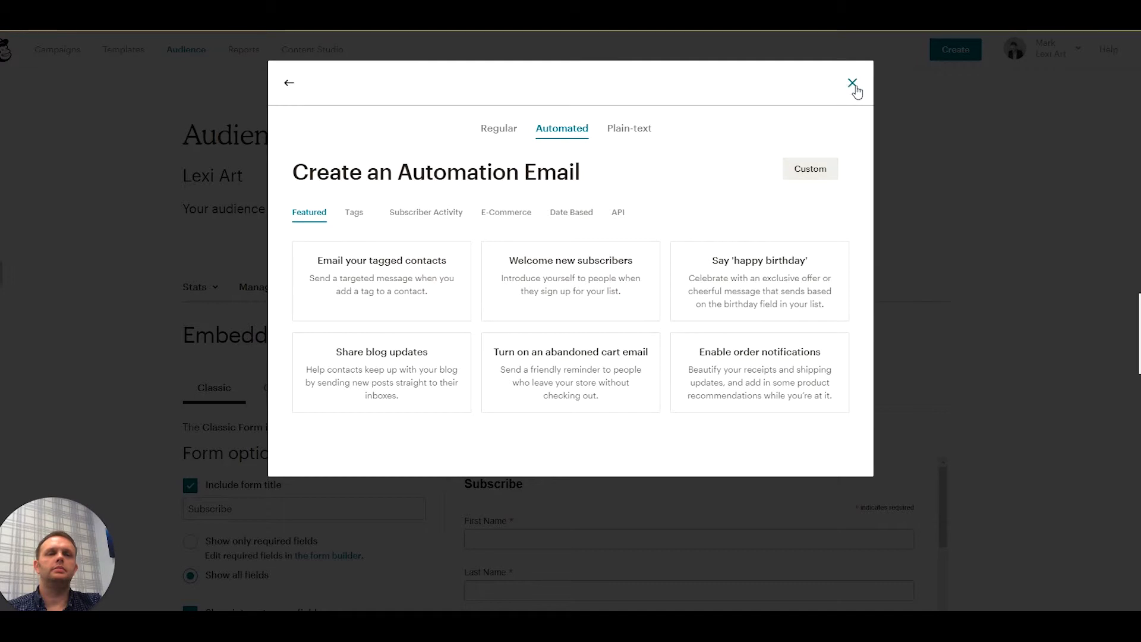
- Create a custom automation campaign named "Ebook Offer" for the Lexi Art audience
left_click(802, 169)
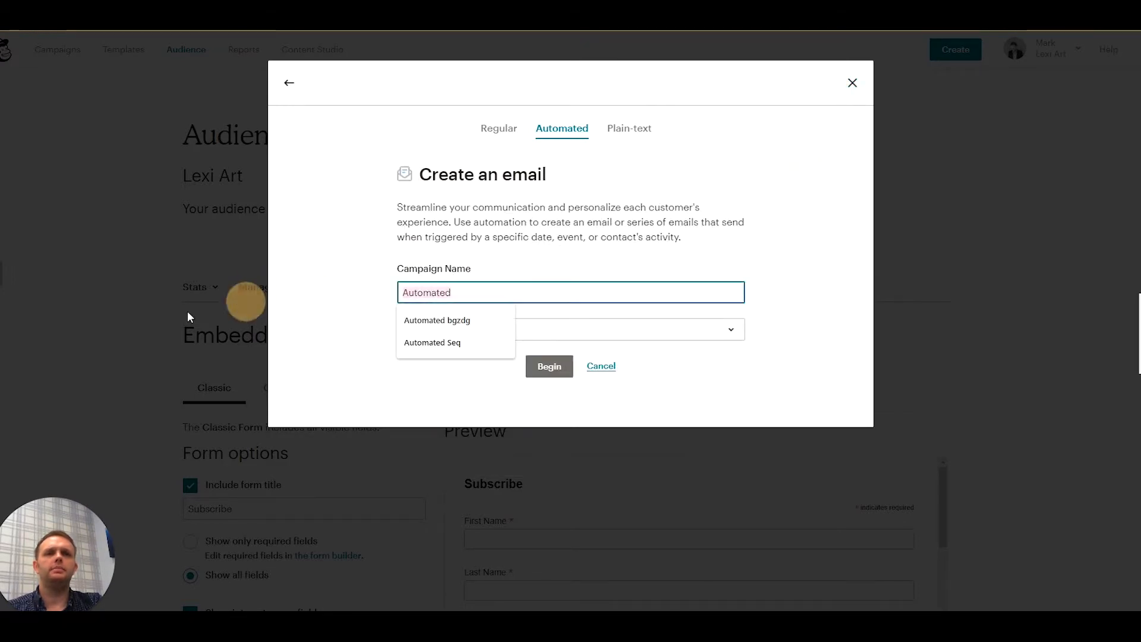
type("Ebook")
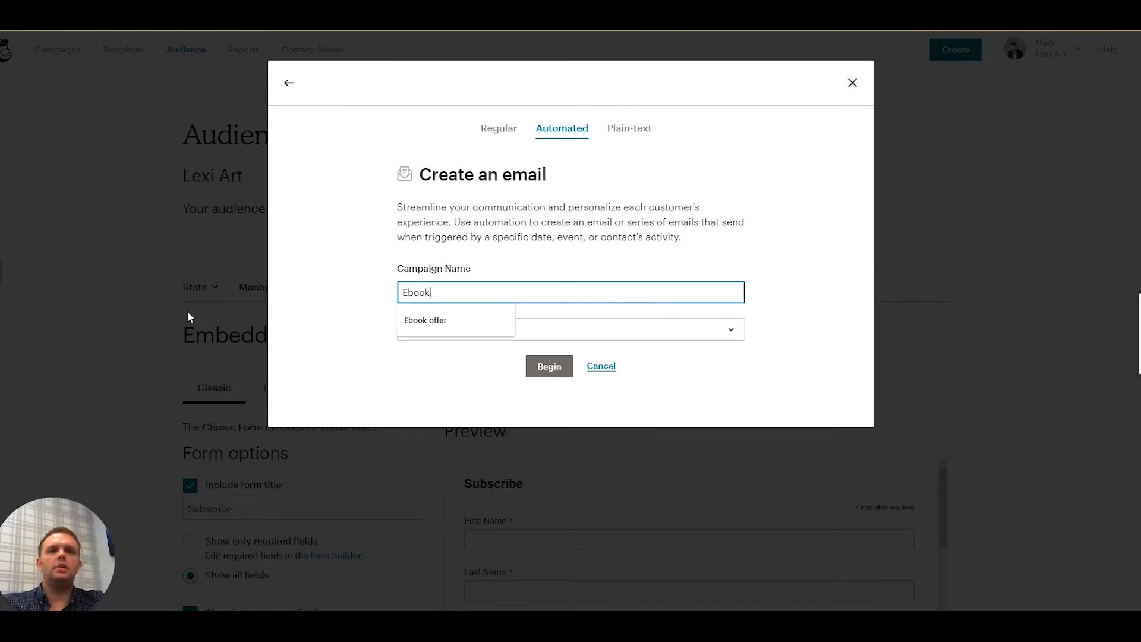
key("BackSpace")
type("book Offer")
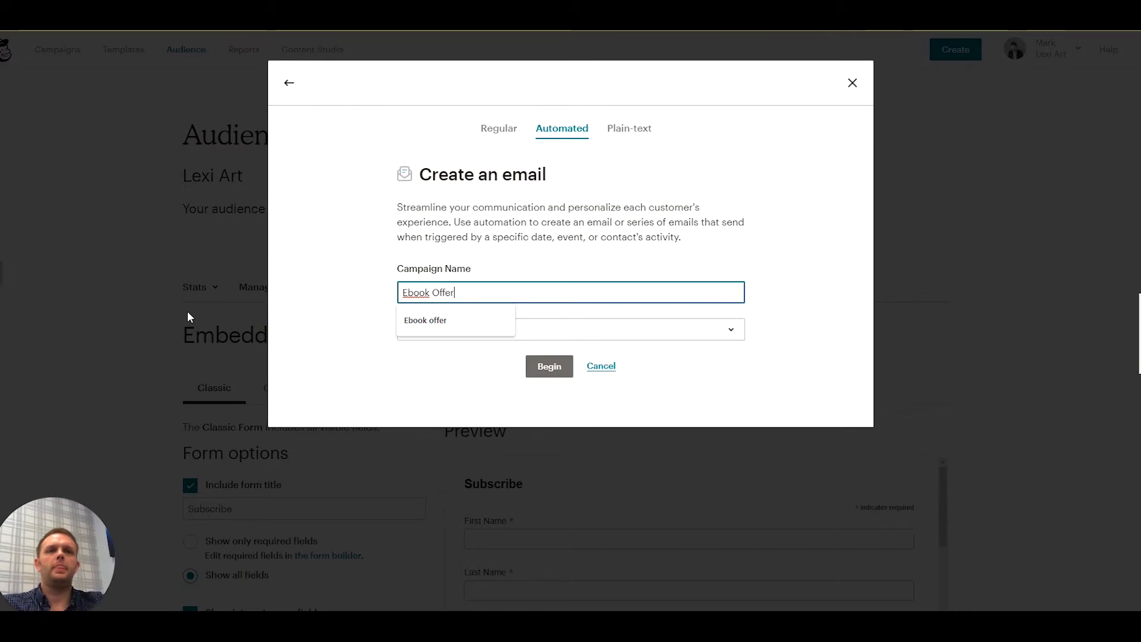
left_click(544, 369)
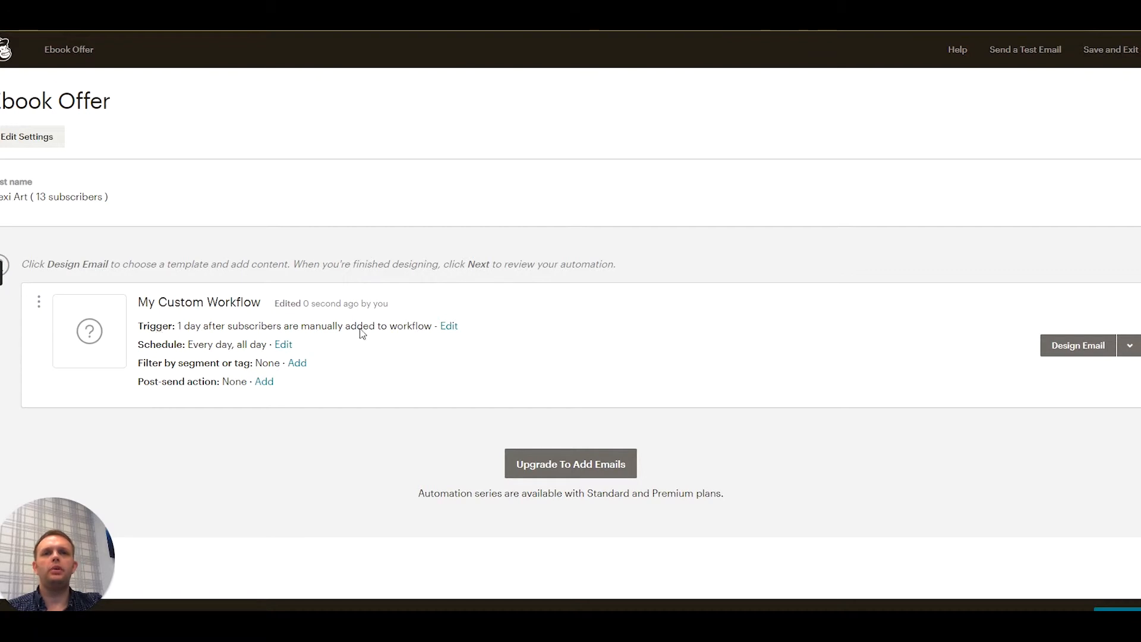
- Edit the workflow's trigger and set its delay to immediately
left_click(450, 327)
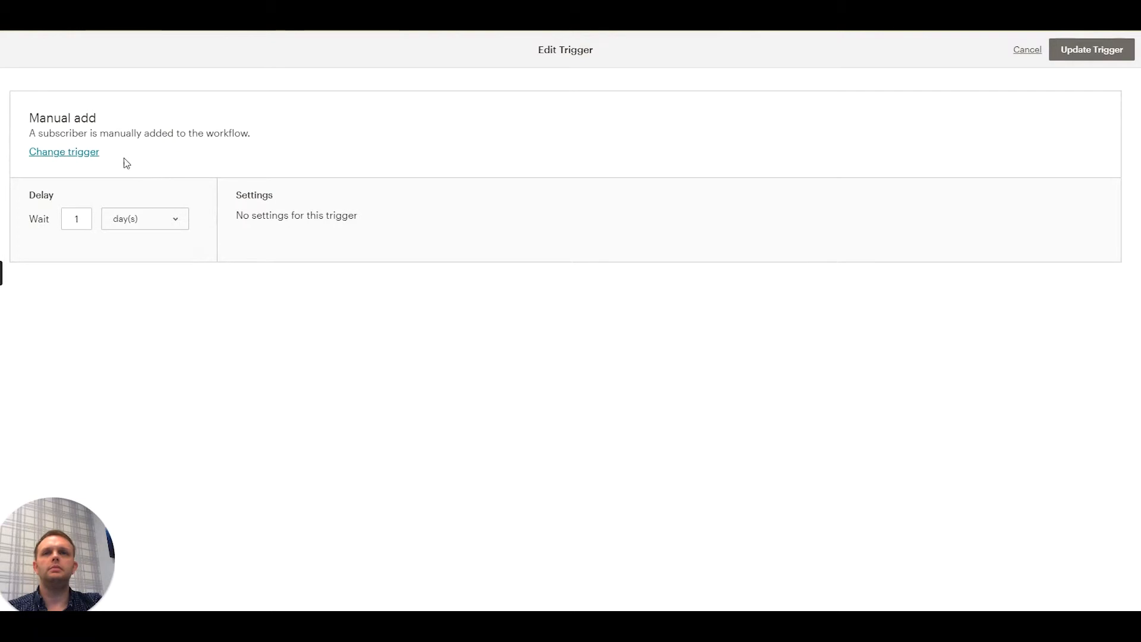
left_click(144, 227)
left_click(137, 234)
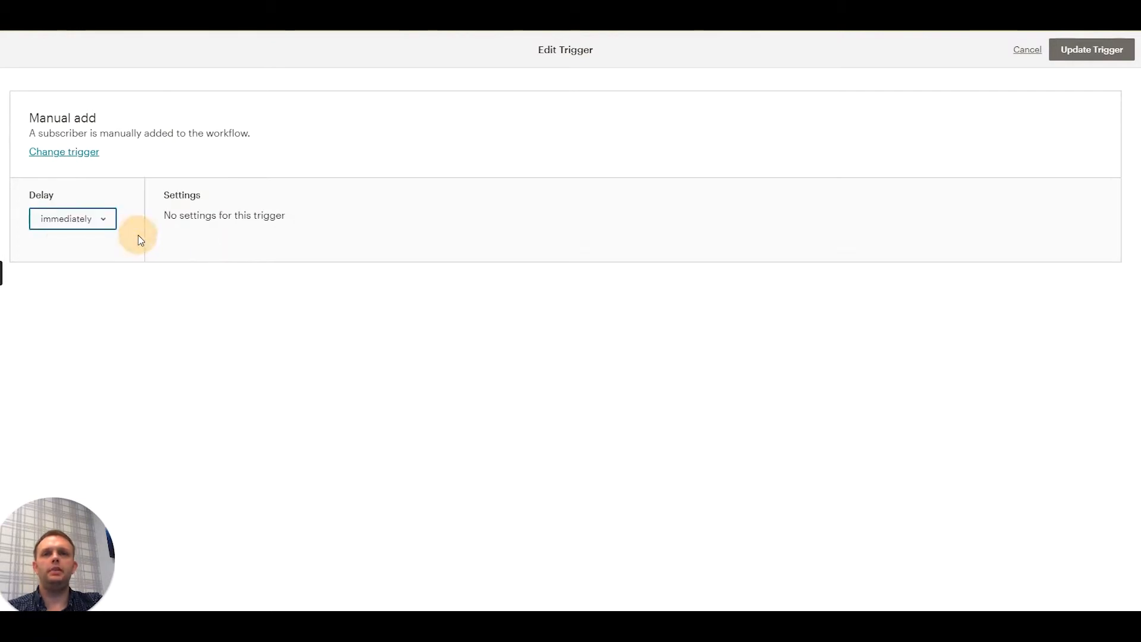
- Change the trigger to Joins group with the Ebook grouping of Freebie Offer, and update the trigger
left_click(64, 152)
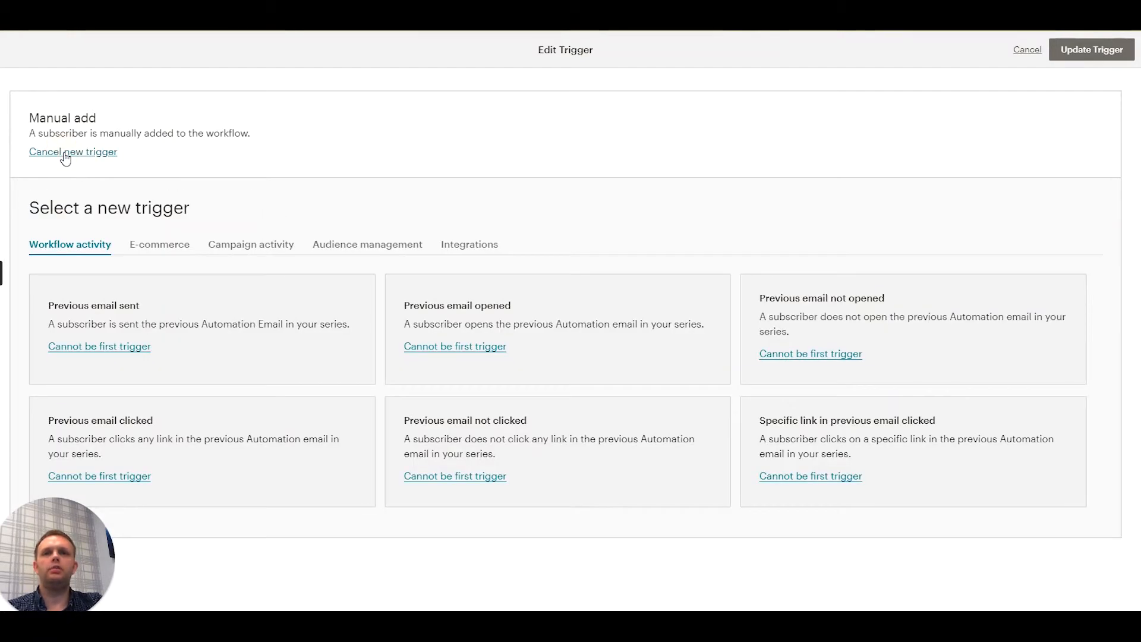
left_click(355, 245)
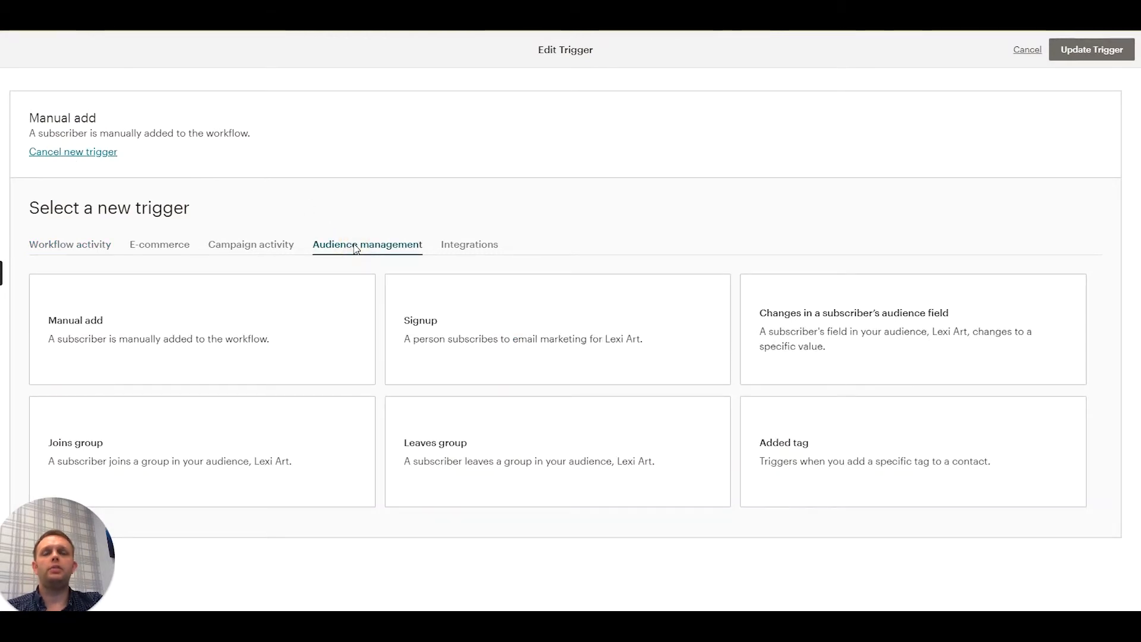
left_click(126, 453)
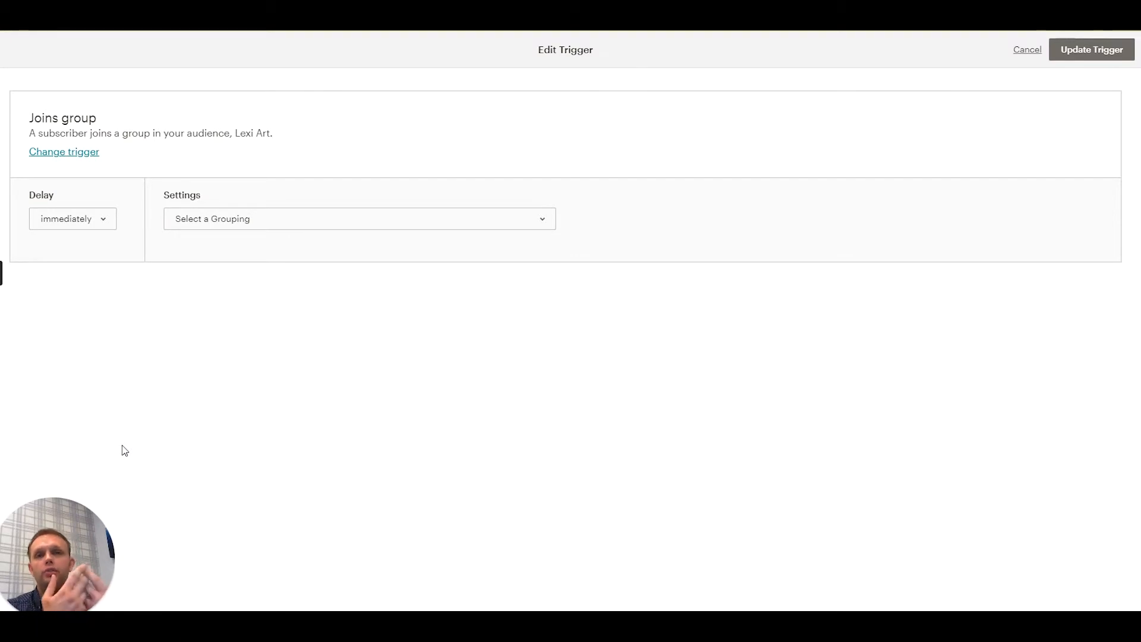
left_click(290, 212)
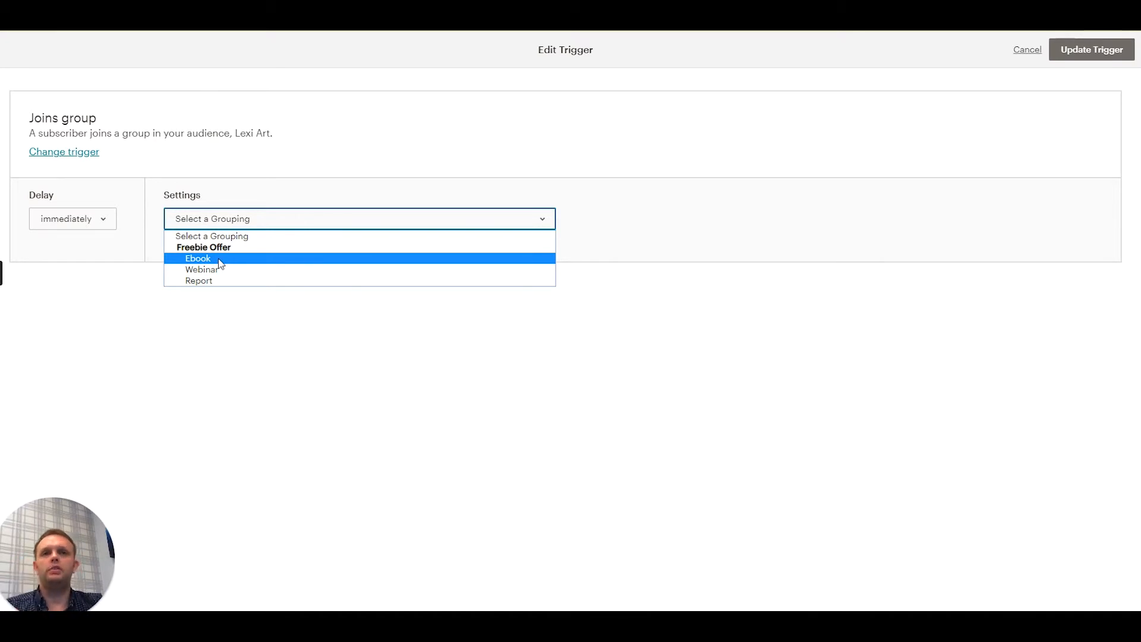
left_click(201, 259)
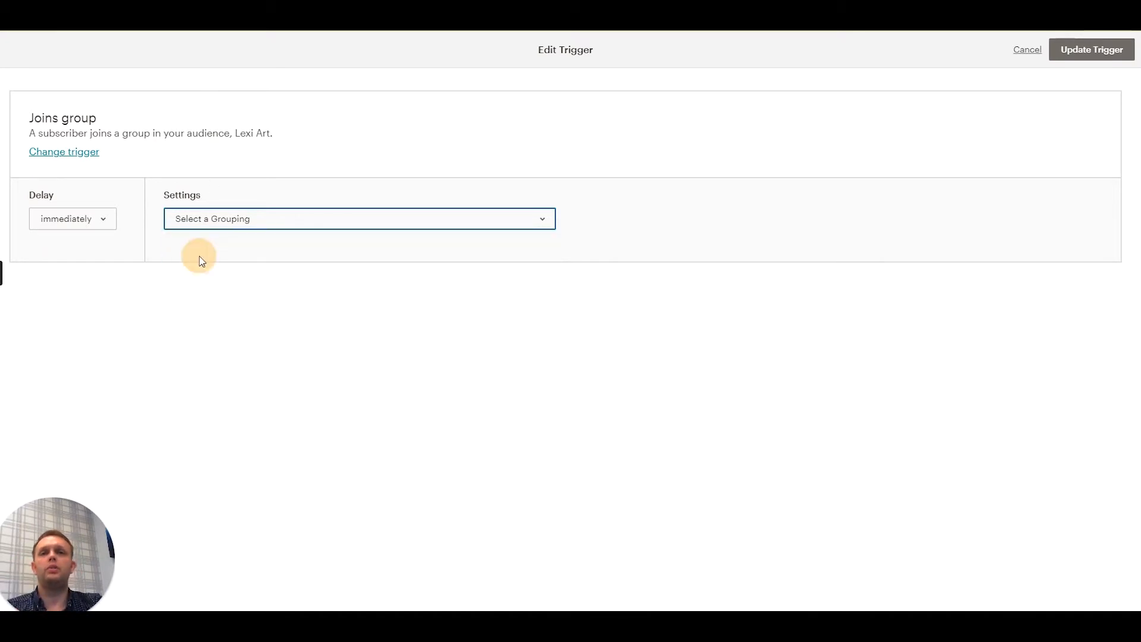
left_click(1071, 55)
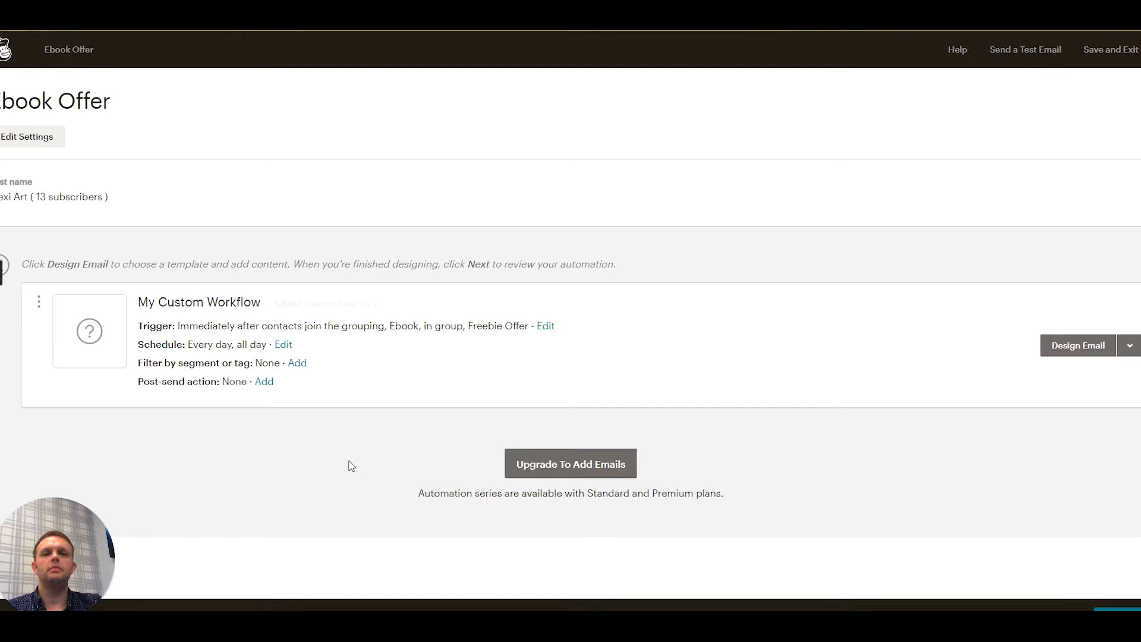
- Start designing the workflow email and enter "Here's your ebook" as its subject
left_click(1066, 349)
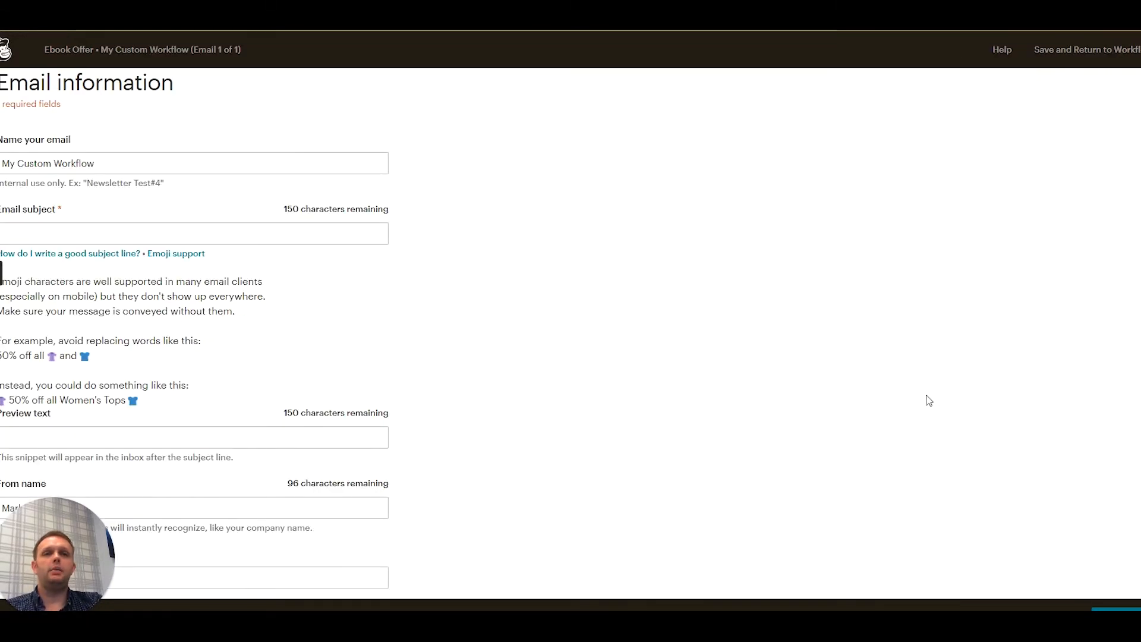
left_click(82, 233)
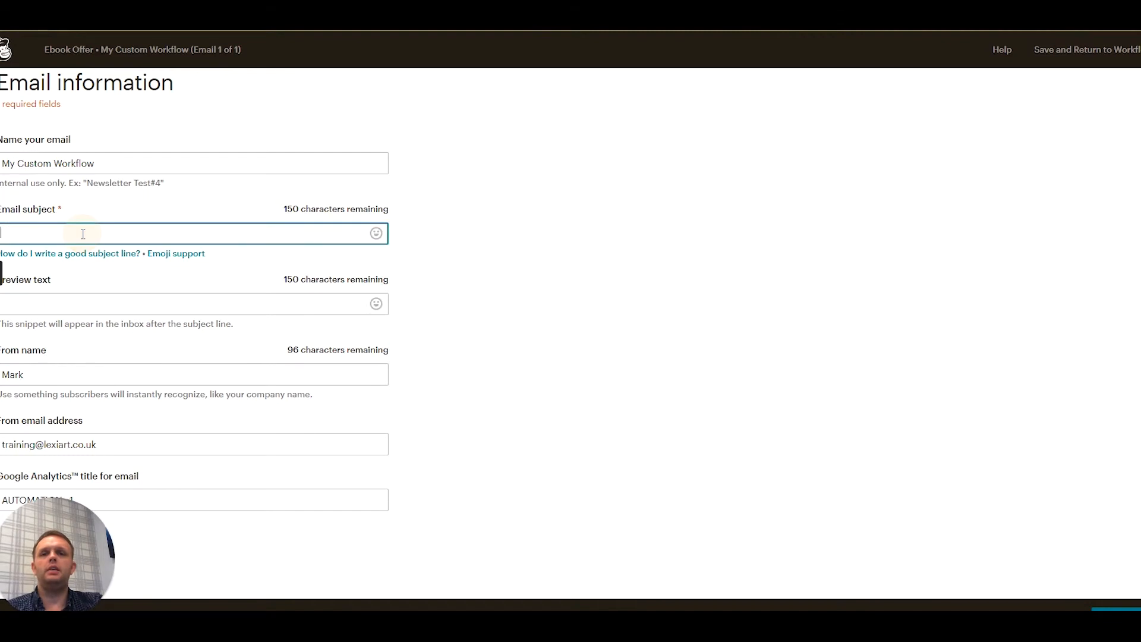
type("Here's ")
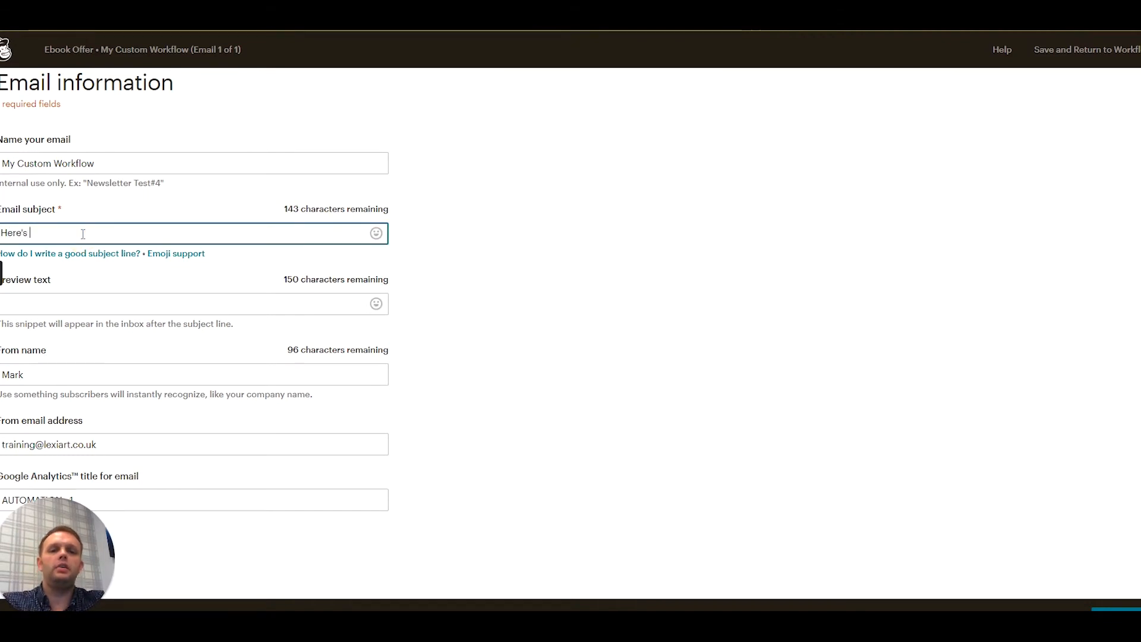
type("your eboo")
key("BackSpace")
key("BackSpace")
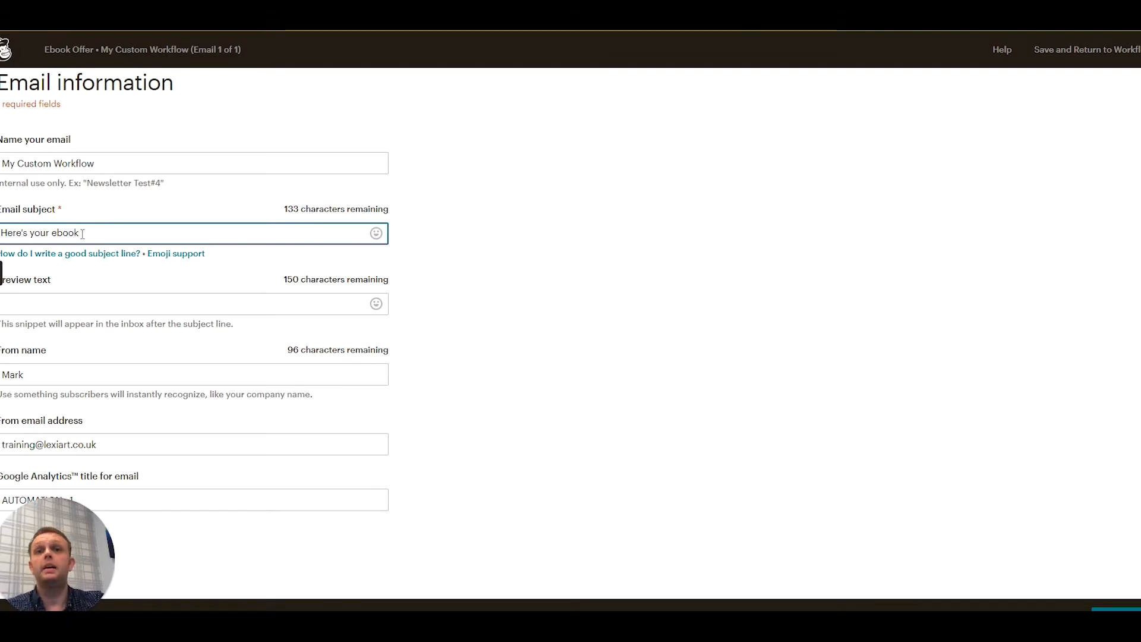
- Continue to template selection and apply the saved Default Newsletter Template to the email
left_click(1117, 609)
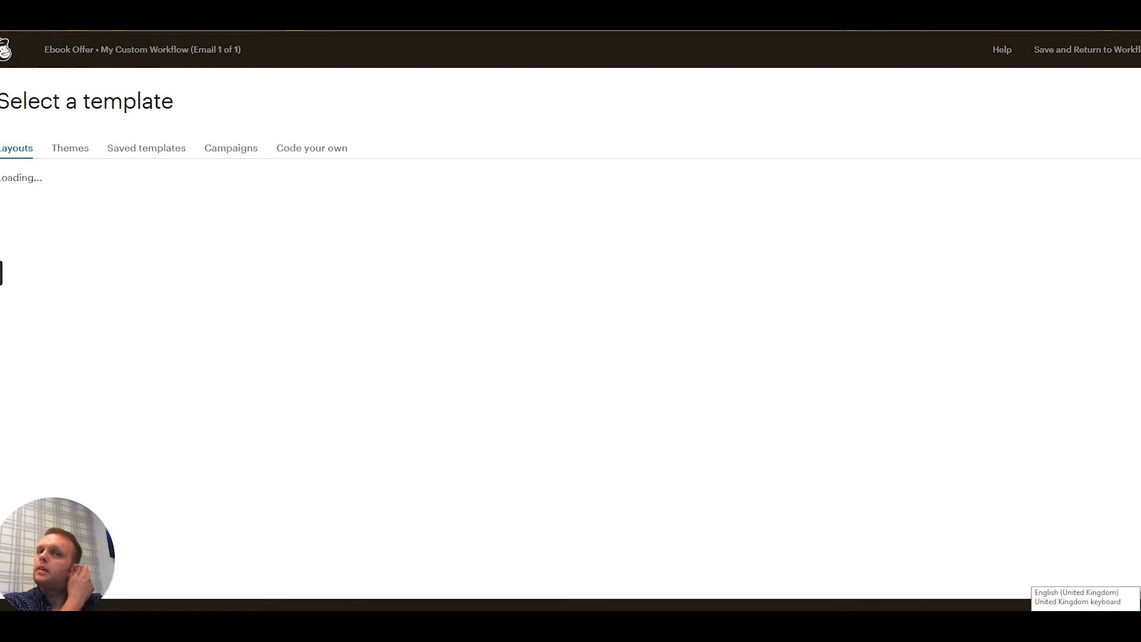
left_click(134, 156)
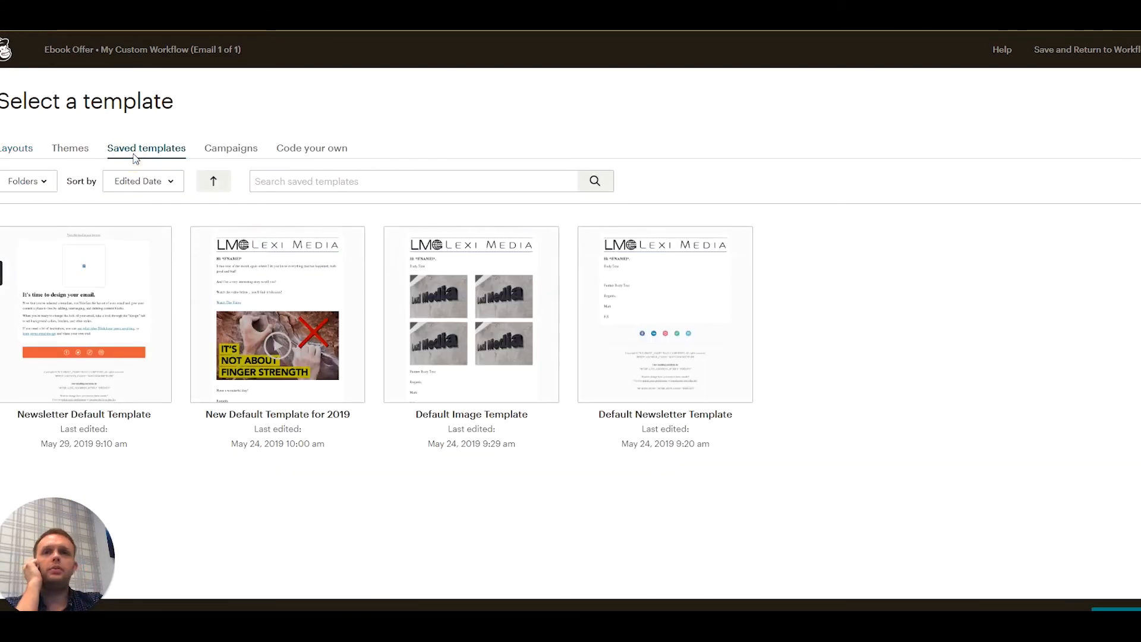
left_click(693, 332)
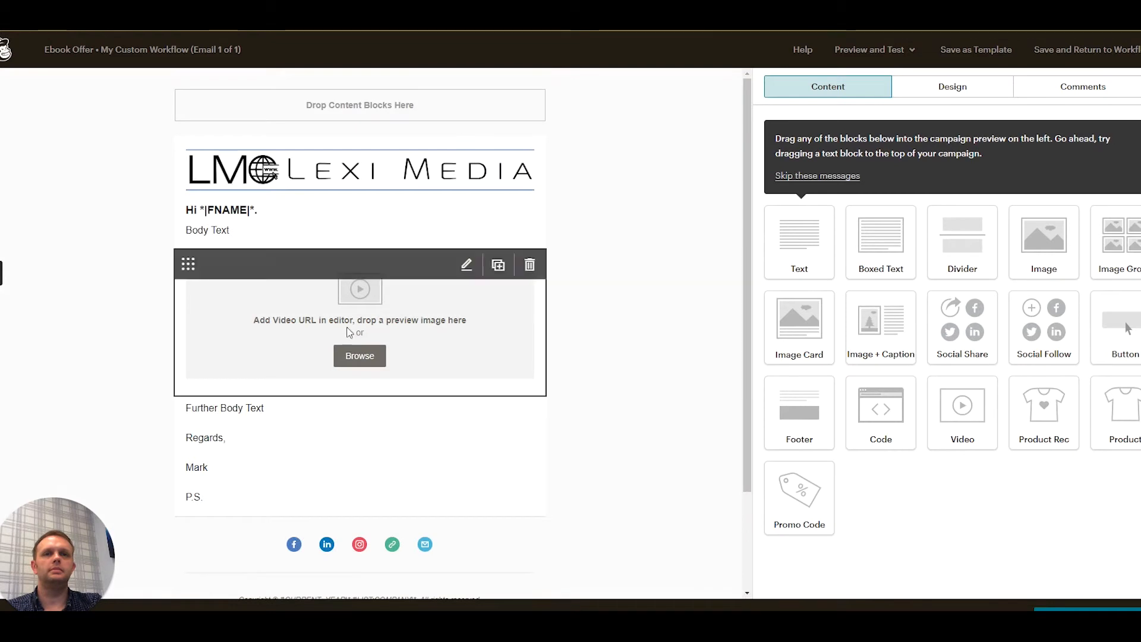
- Delete the video block and the further body text block from the email layout
left_click(529, 265)
left_click(449, 383)
left_click(535, 262)
left_click(414, 384)
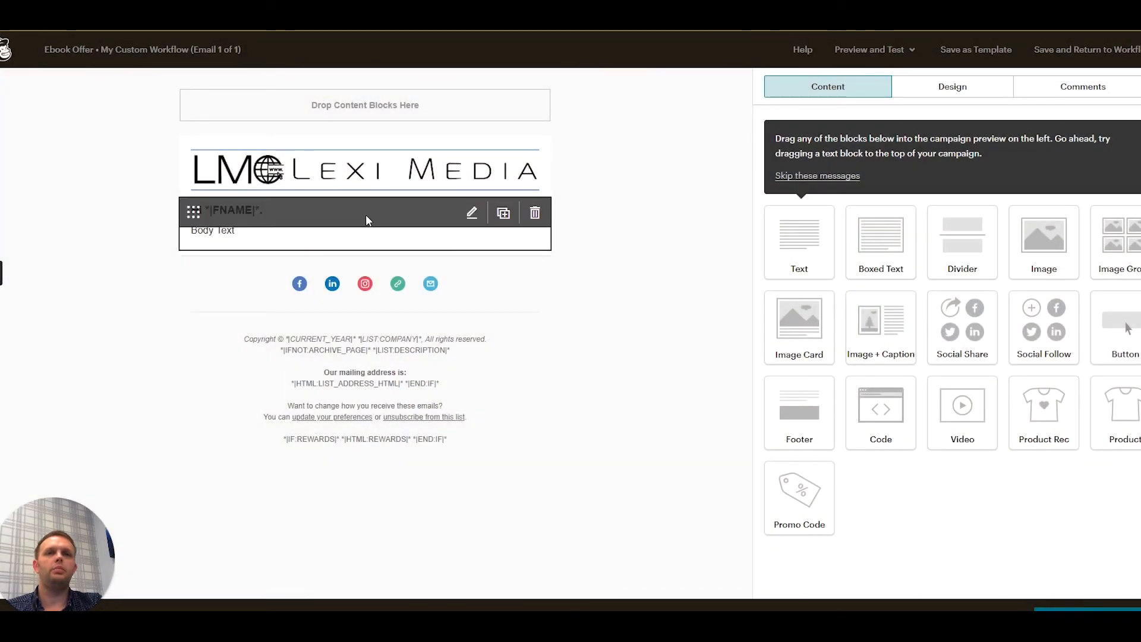
- Replace the placeholder body text under the greeting with "Here is your ebook." and a separate line reading "DOWNLOAD"
left_click(364, 214)
left_click_drag(817, 215, 734, 208)
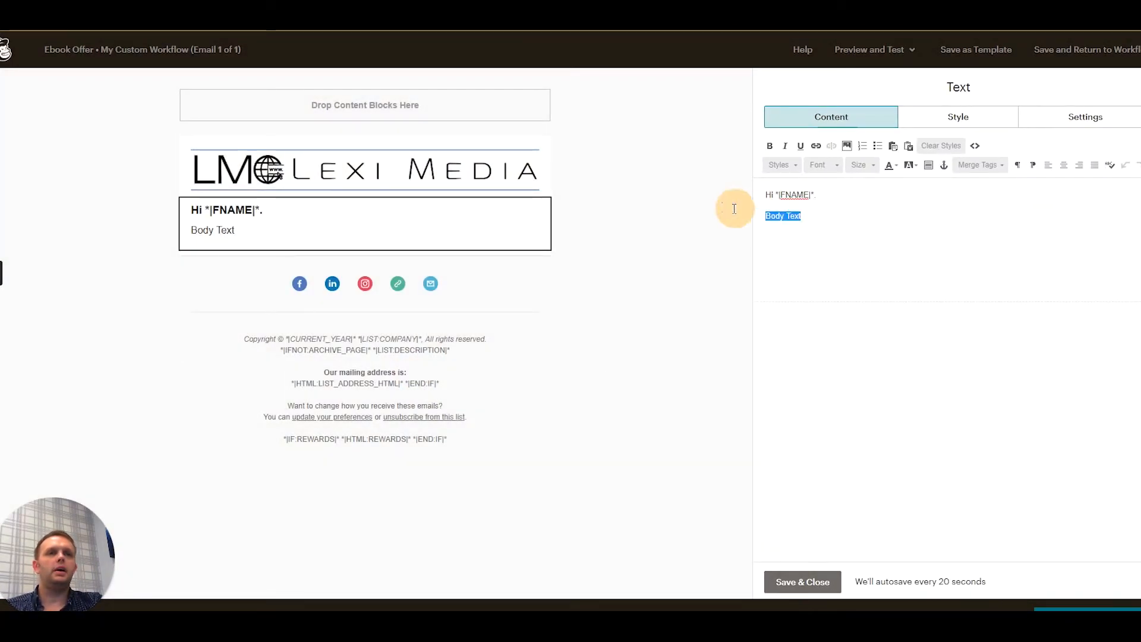
type("Here is your ebo")
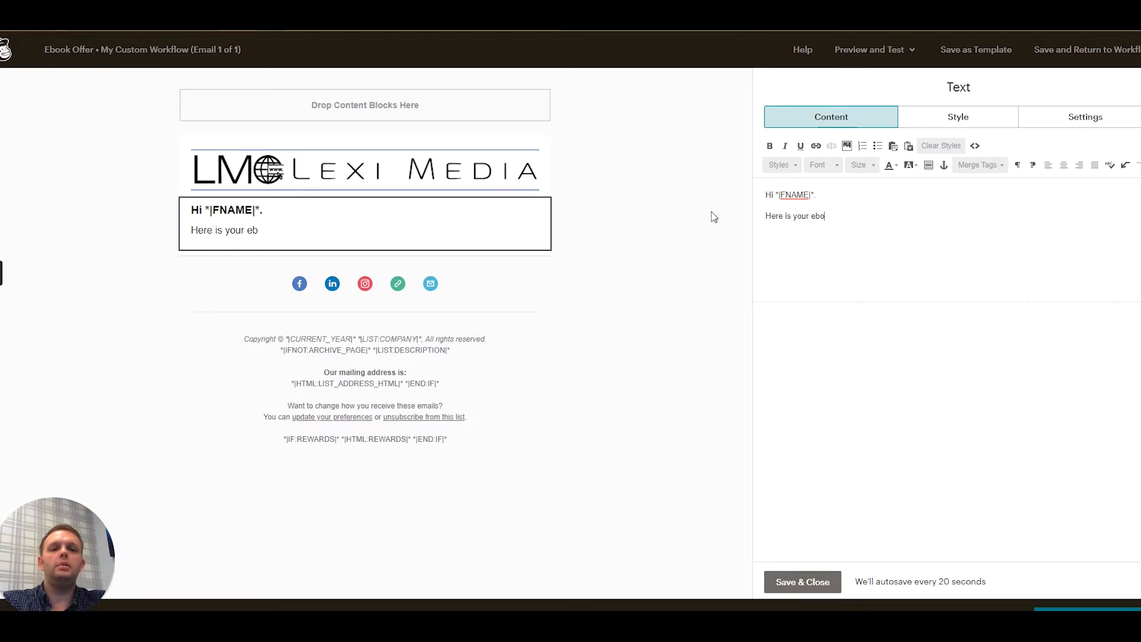
type("ok.")
key("Return")
type("DOWNLOAD")
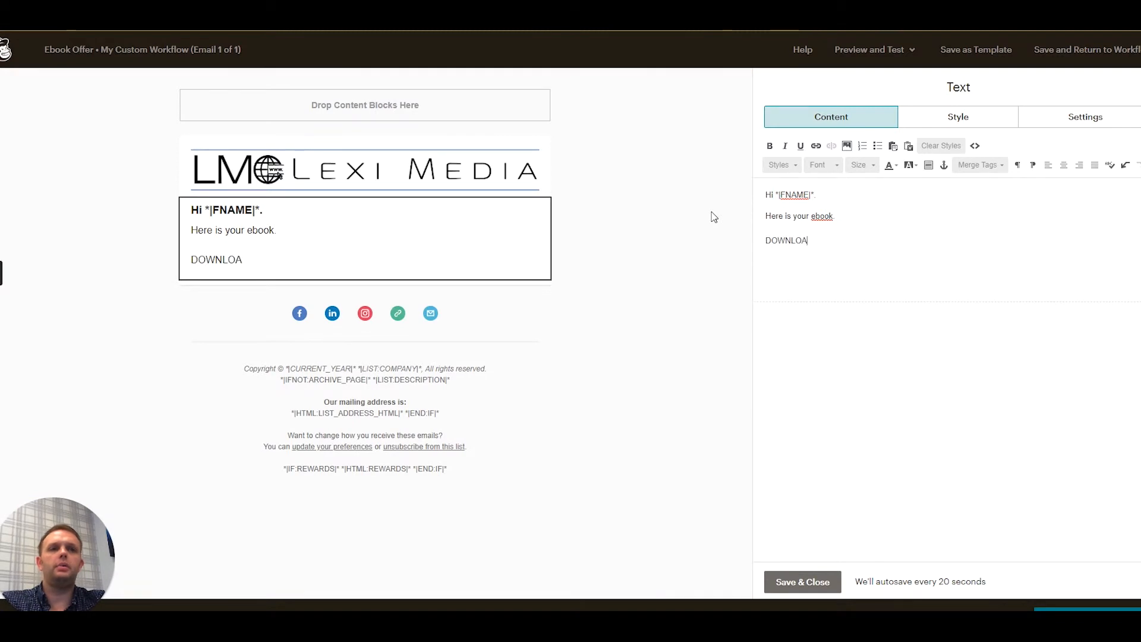
- Link the word DOWNLOAD to a file and open the Content Studio to choose it
key("shift+Left")
key("shift+Left")
key("shift+Left")
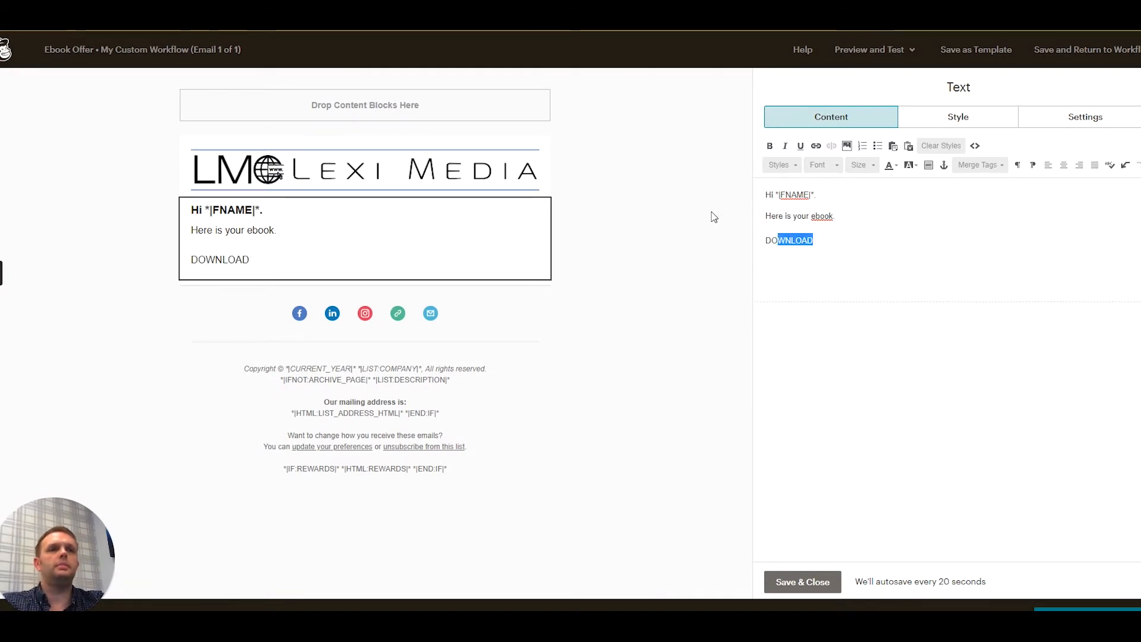
left_click(814, 147)
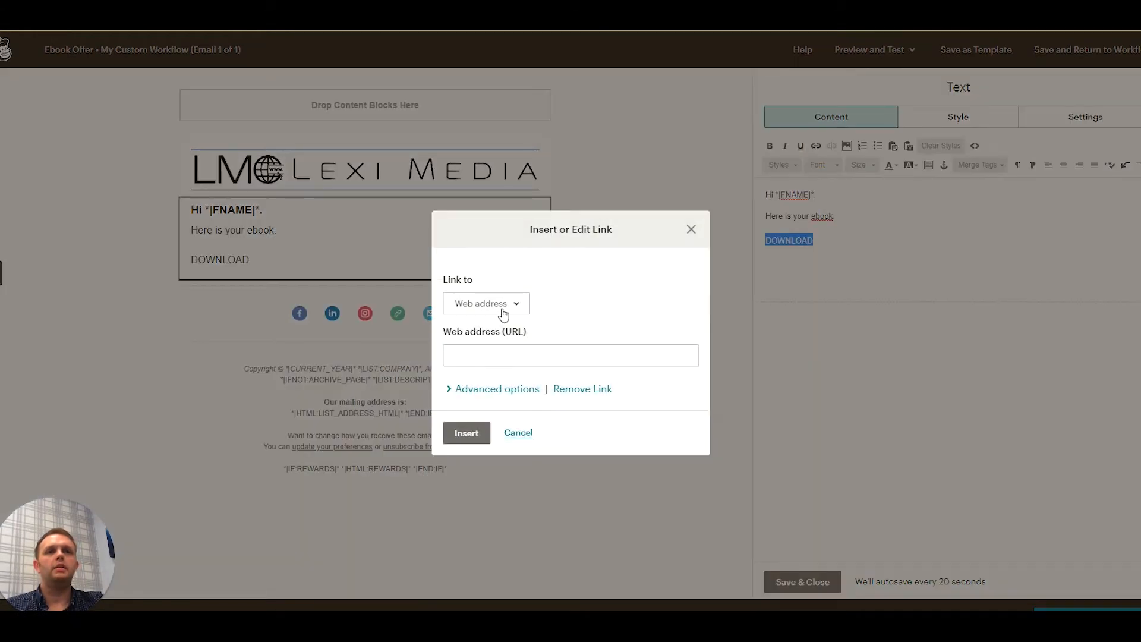
left_click(503, 314)
left_click(467, 421)
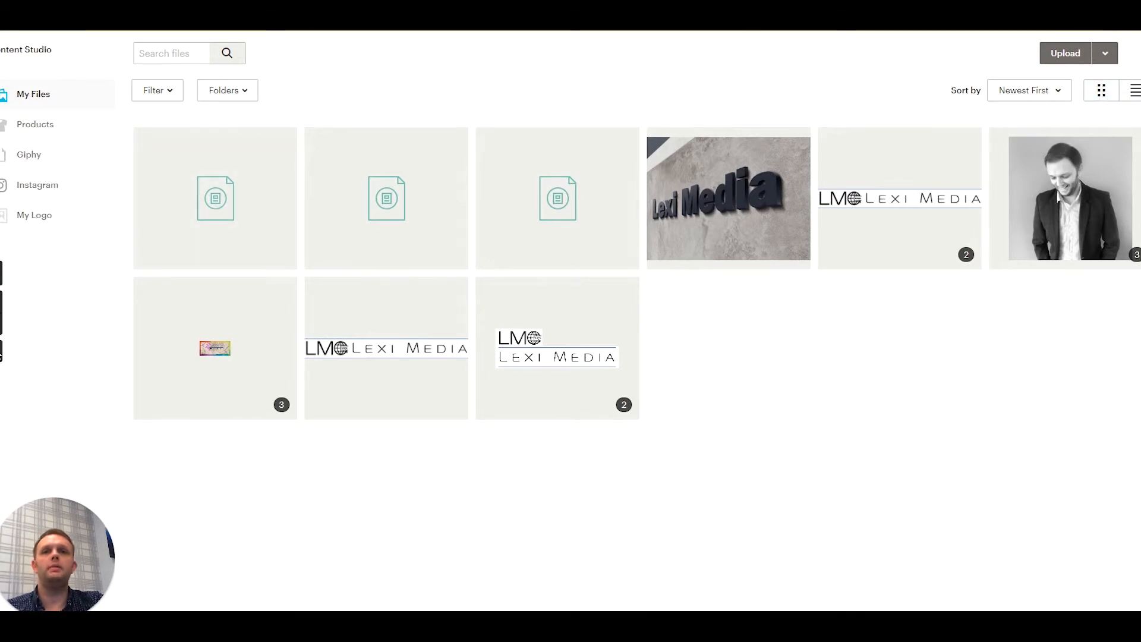
left_click(2, 349)
mouse_move(1091, 115)
left_mouse_down()
mouse_move(1140, 122)
mouse_move(1110, 71)
mouse_move(1116, 109)
mouse_move(1134, 97)
left_mouse_up()
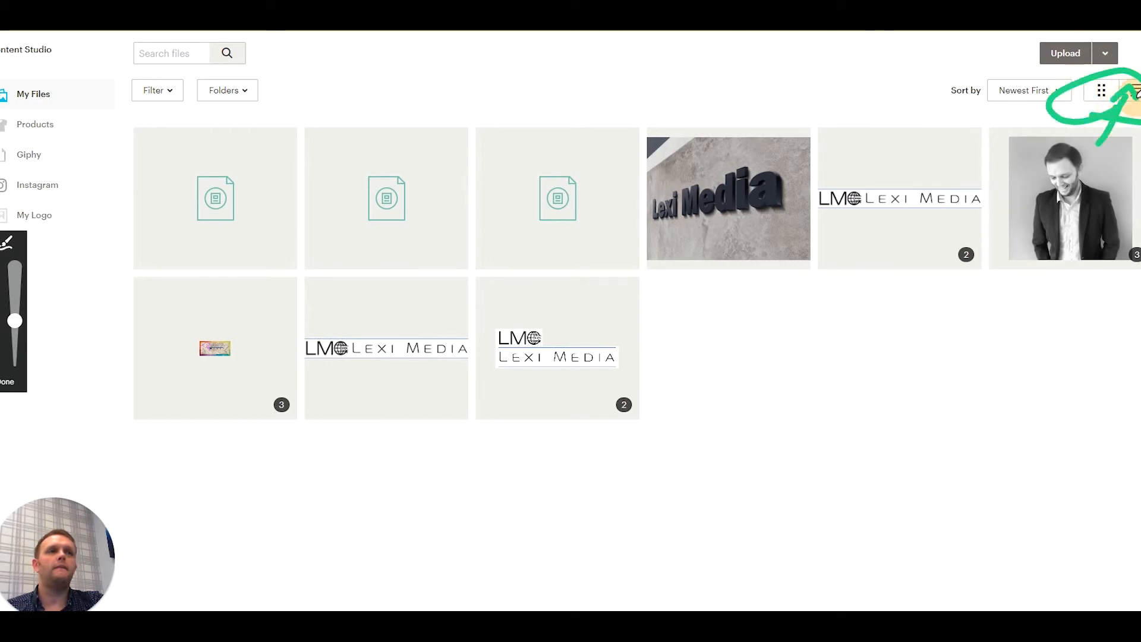
left_click(4, 382)
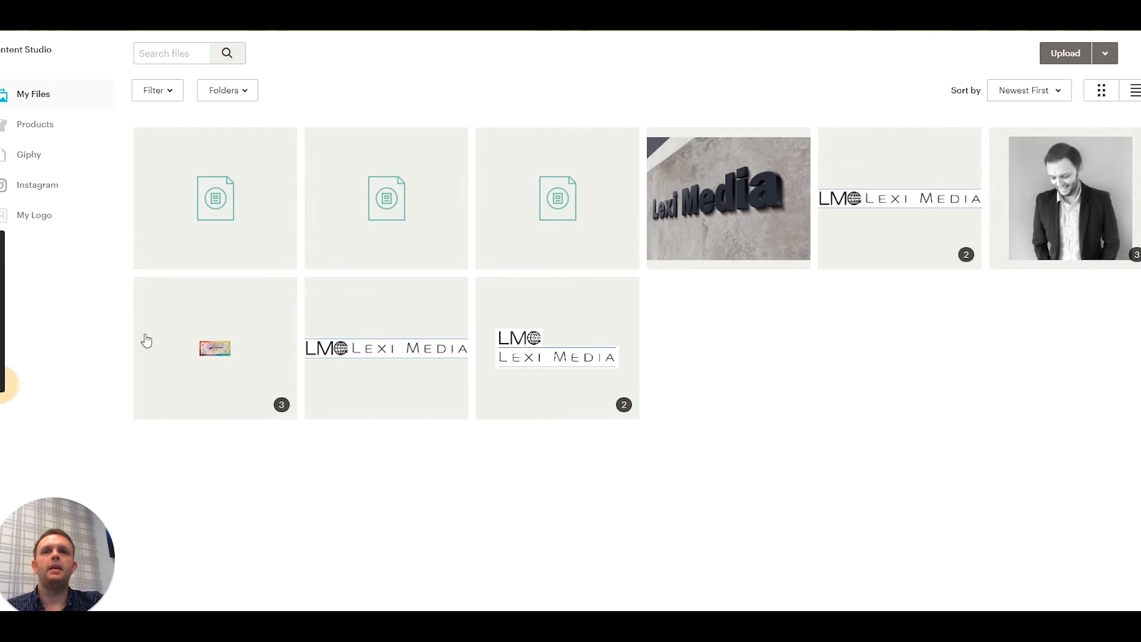
- Insert DEMO PDF FOR MAILCHIMP TRAINING.01.pdf as the DOWNLOAD link's file, and save the email back to the workflow
left_click(1133, 99)
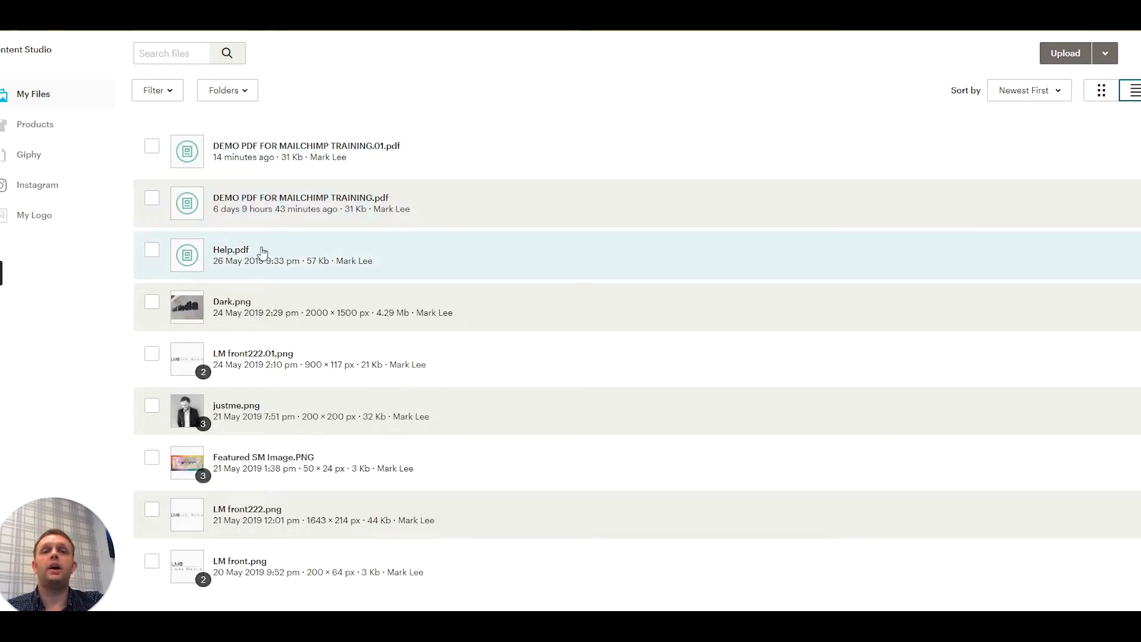
left_click(250, 153)
left_click(1093, 55)
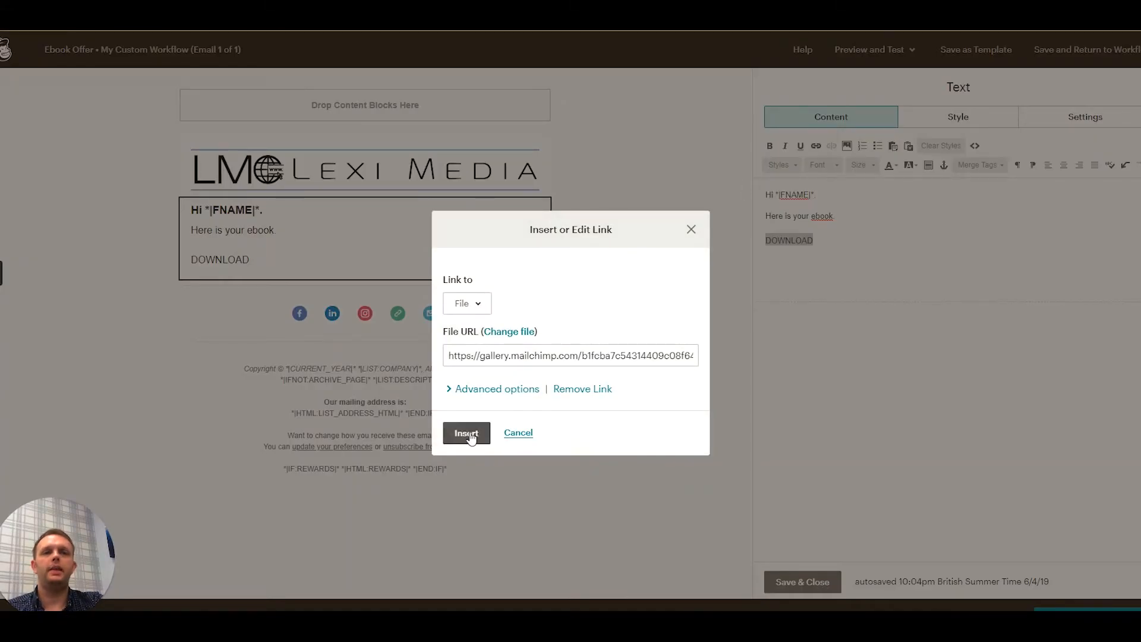
left_click(470, 435)
left_click(859, 245)
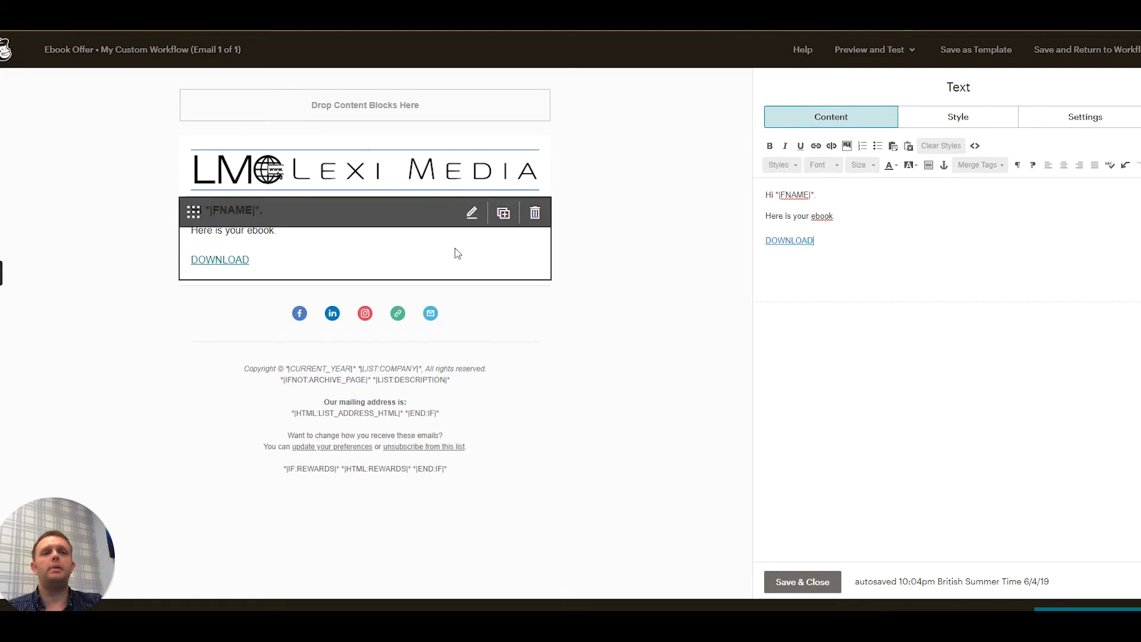
left_click(801, 581)
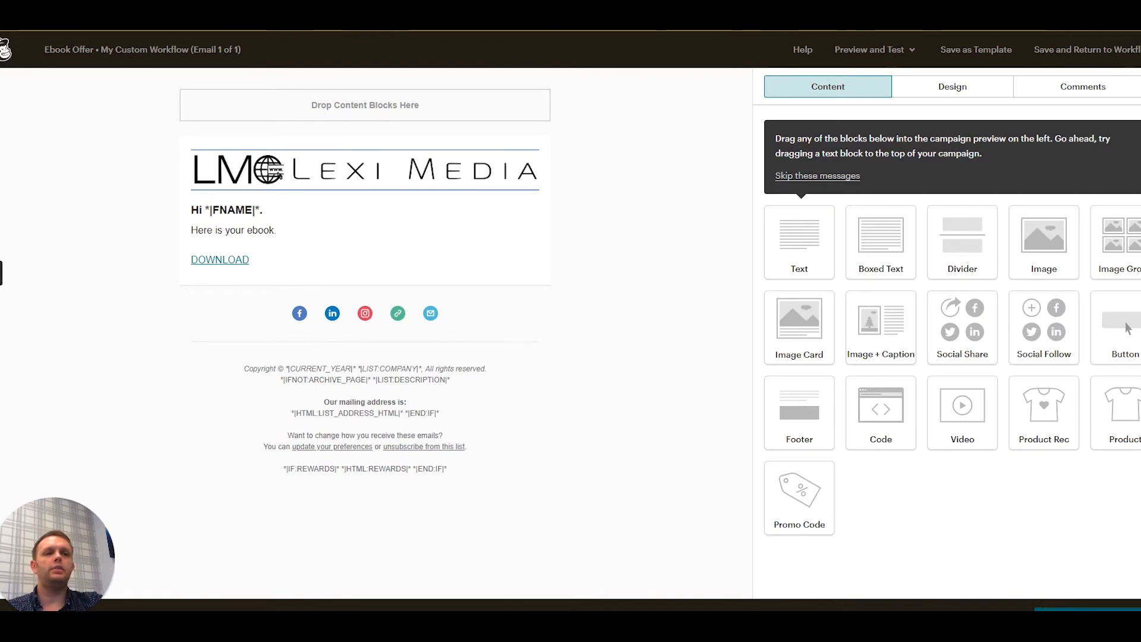
left_click(1047, 608)
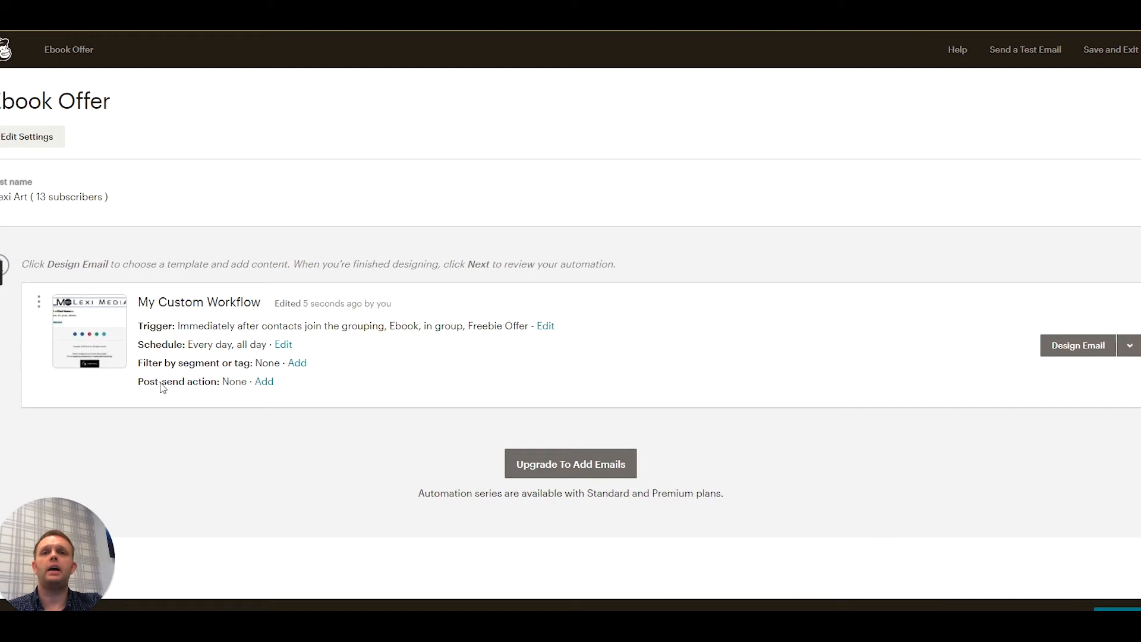
- Add a post-send action that applies the Requested Freebie Ebook tag to contacts, and start the Ebook Offer automation
left_click(263, 382)
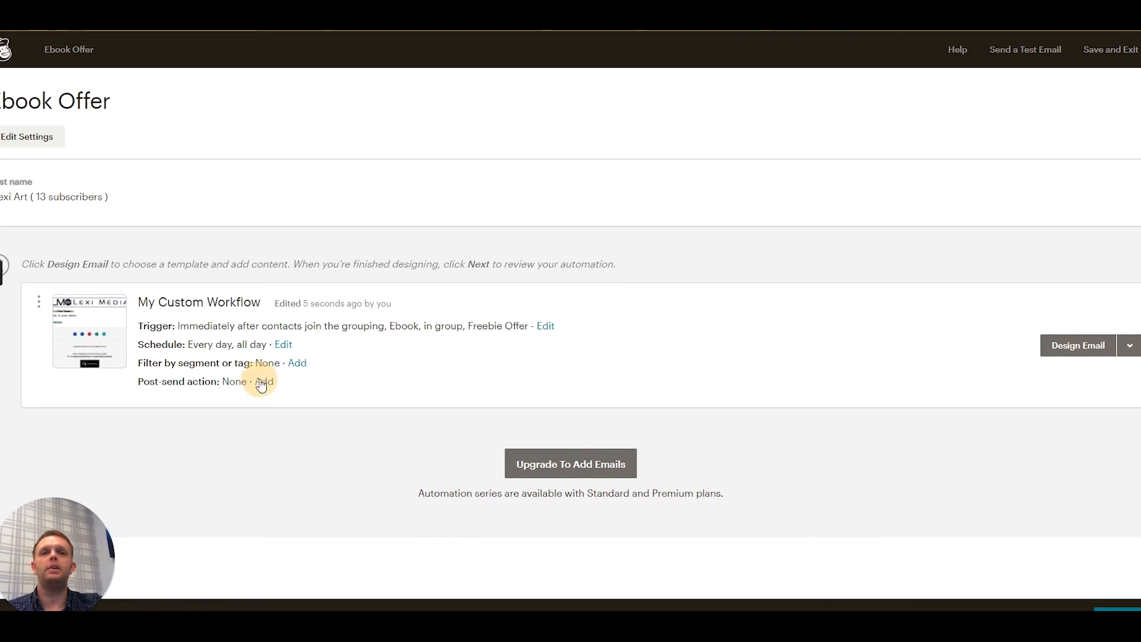
left_click(17, 112)
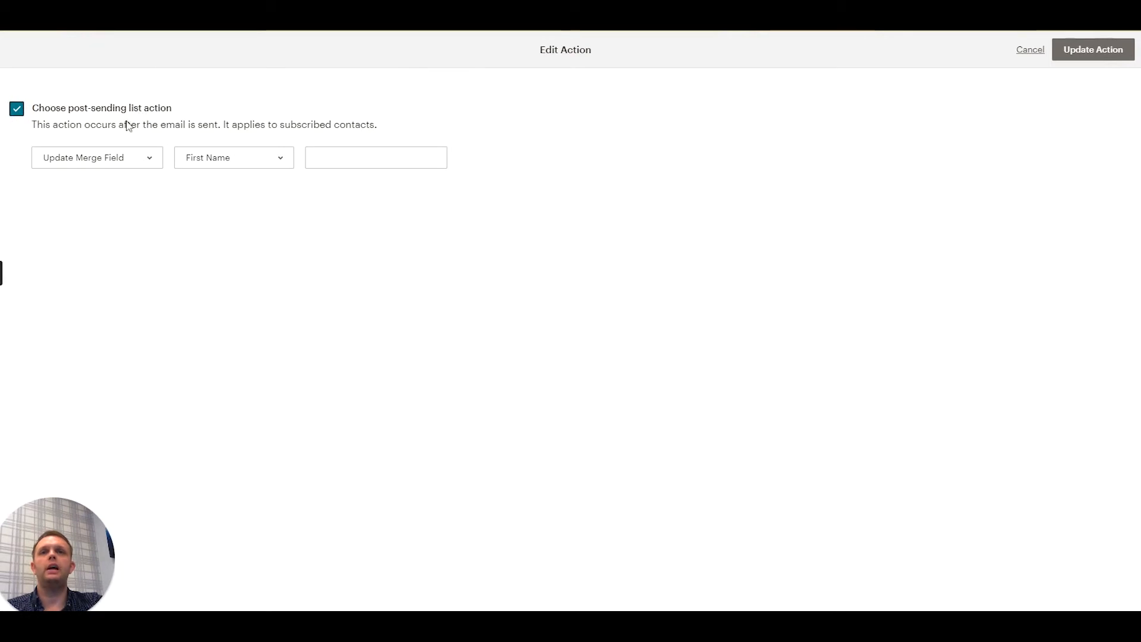
left_click(123, 158)
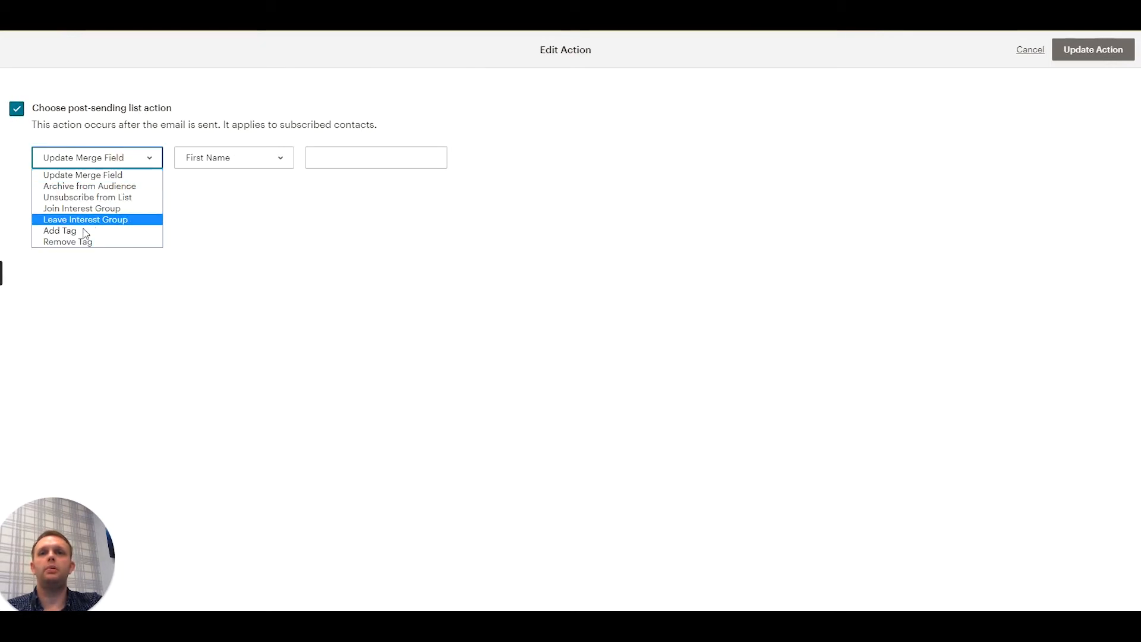
left_click(83, 230)
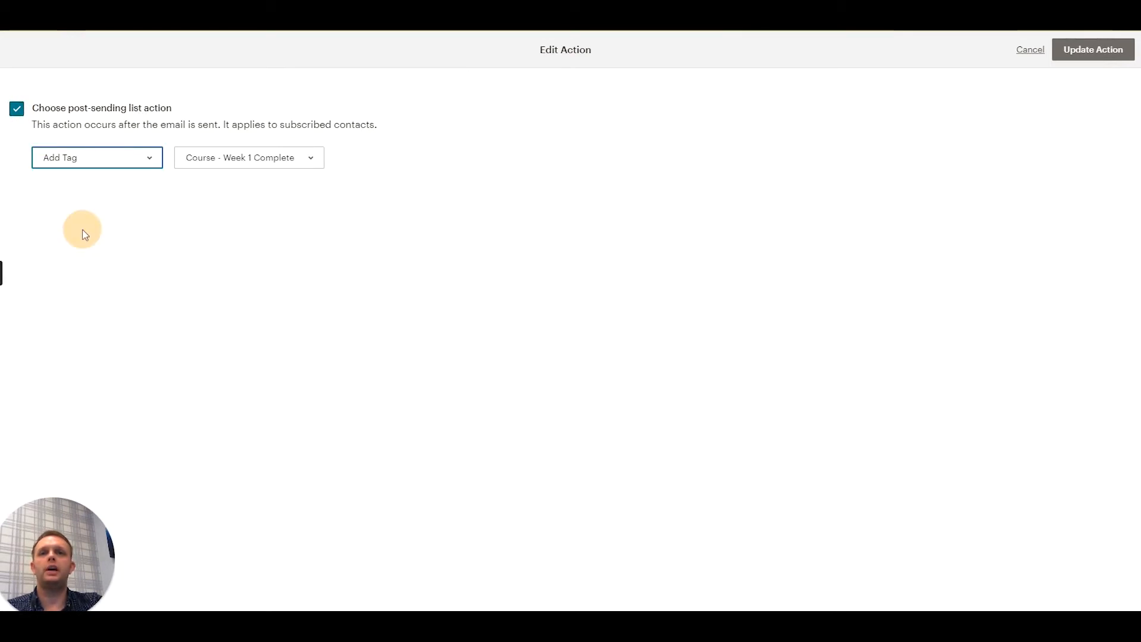
left_click(233, 164)
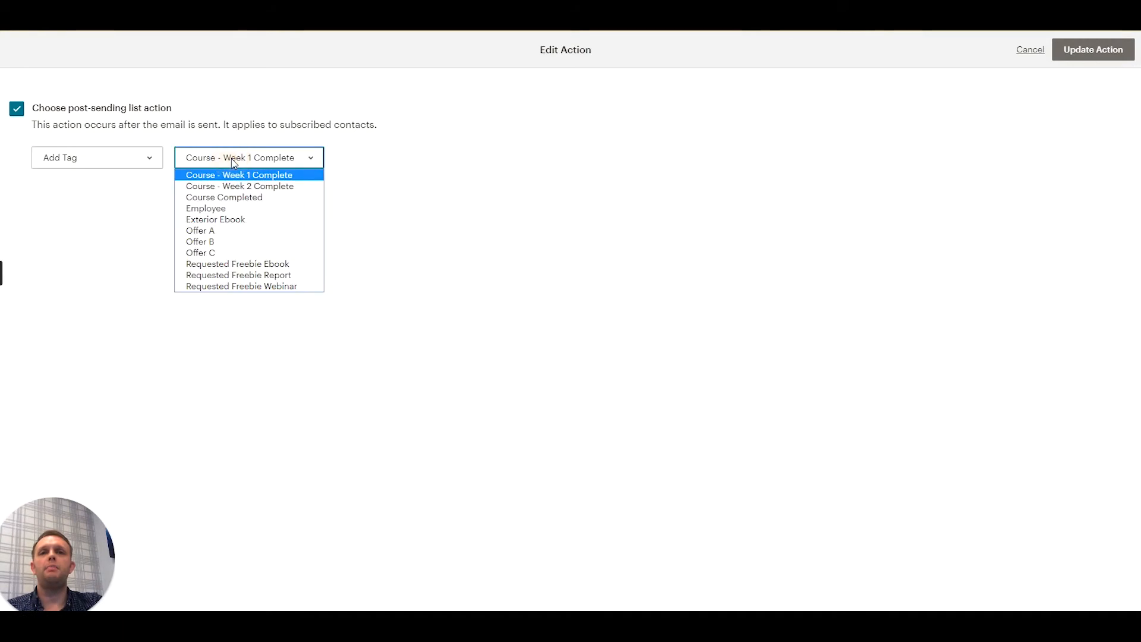
left_click(233, 265)
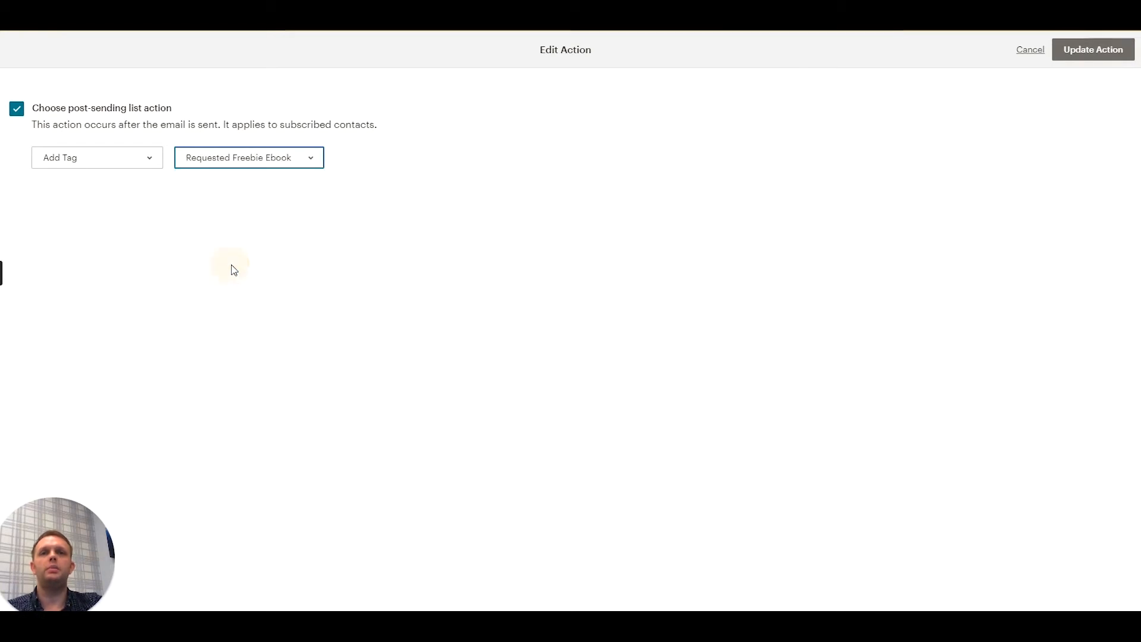
left_click(1097, 51)
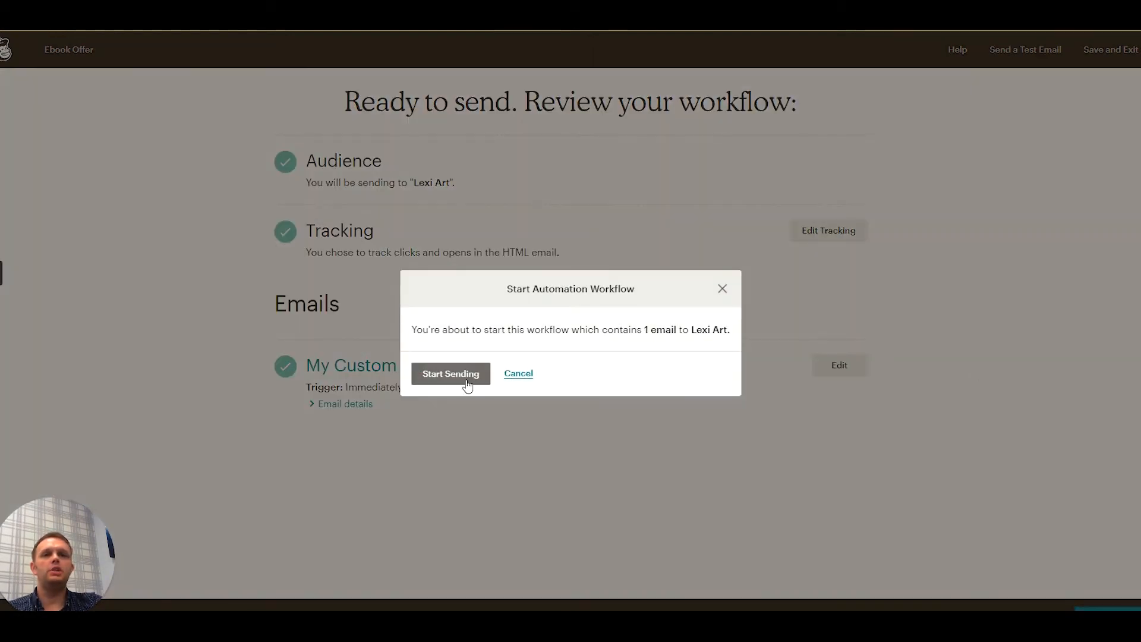
left_click(458, 374)
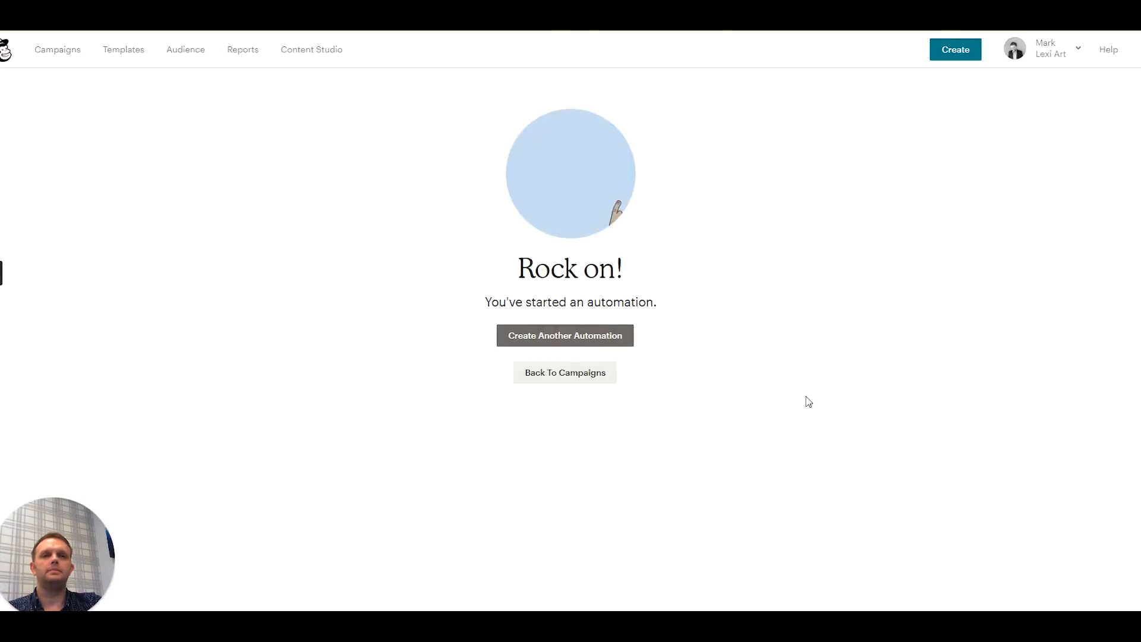
- Switch to WordPress and subscribe on the live Signup For ebook page with a test subscriber's name and e-mail, accepting the data use agreement
mouse_move(1, 300)
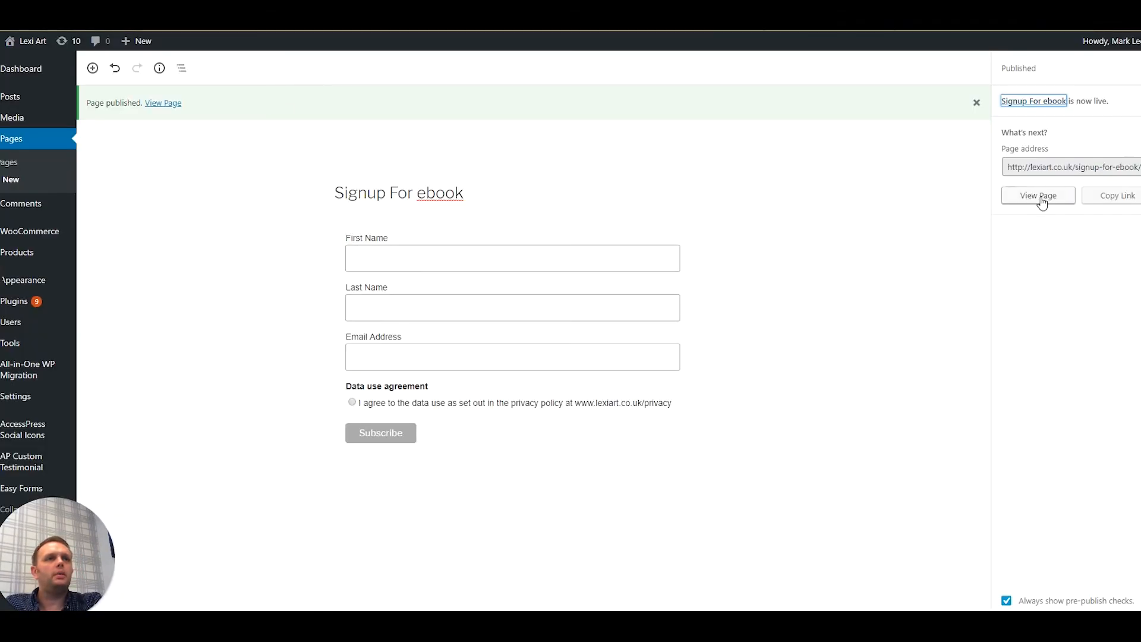
left_click(1023, 205)
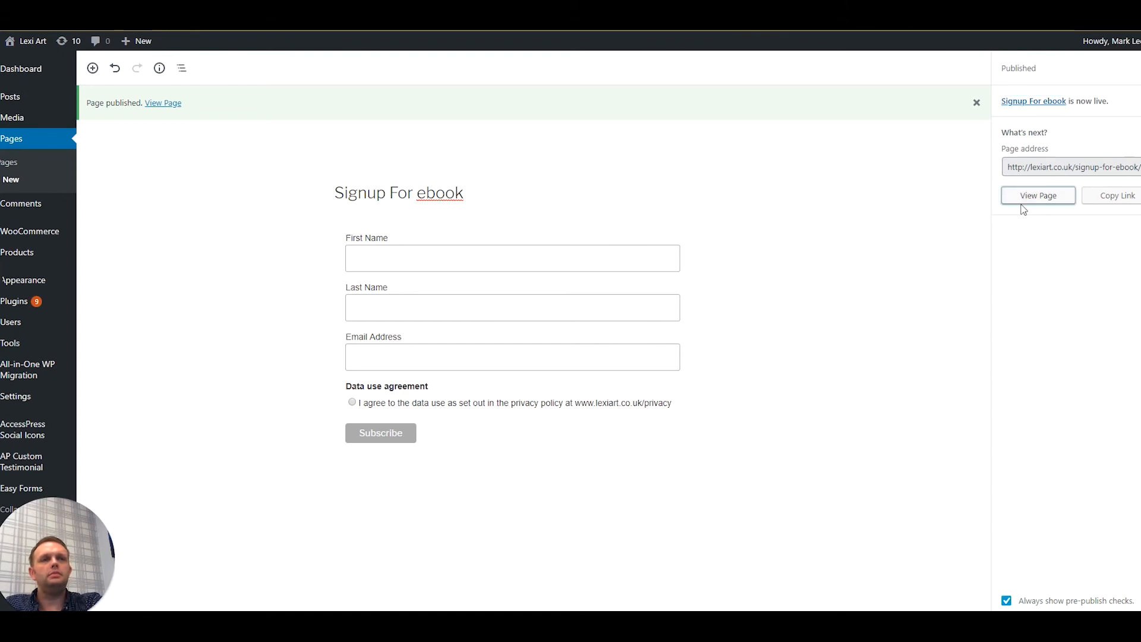
left_click(599, 285)
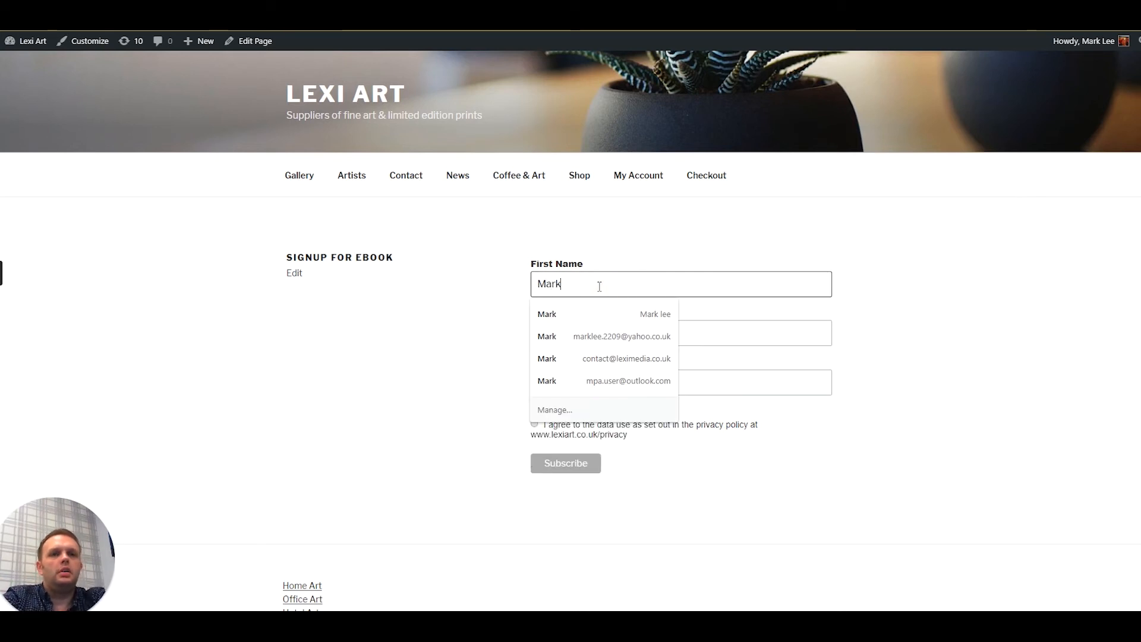
key("Tab")
type("Lee")
key("Tab")
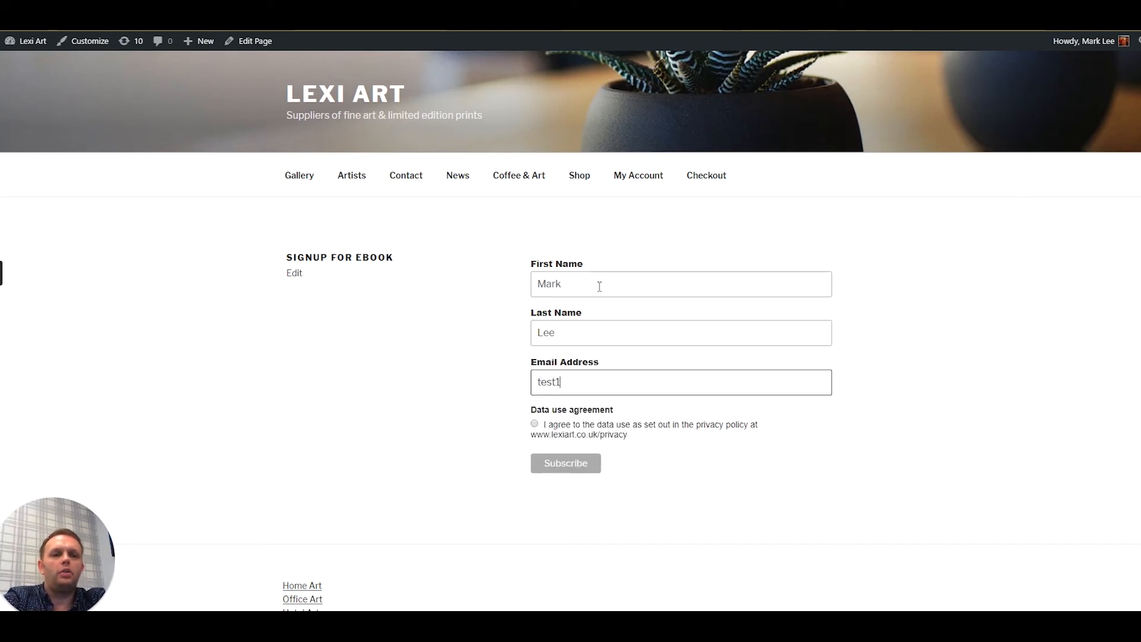
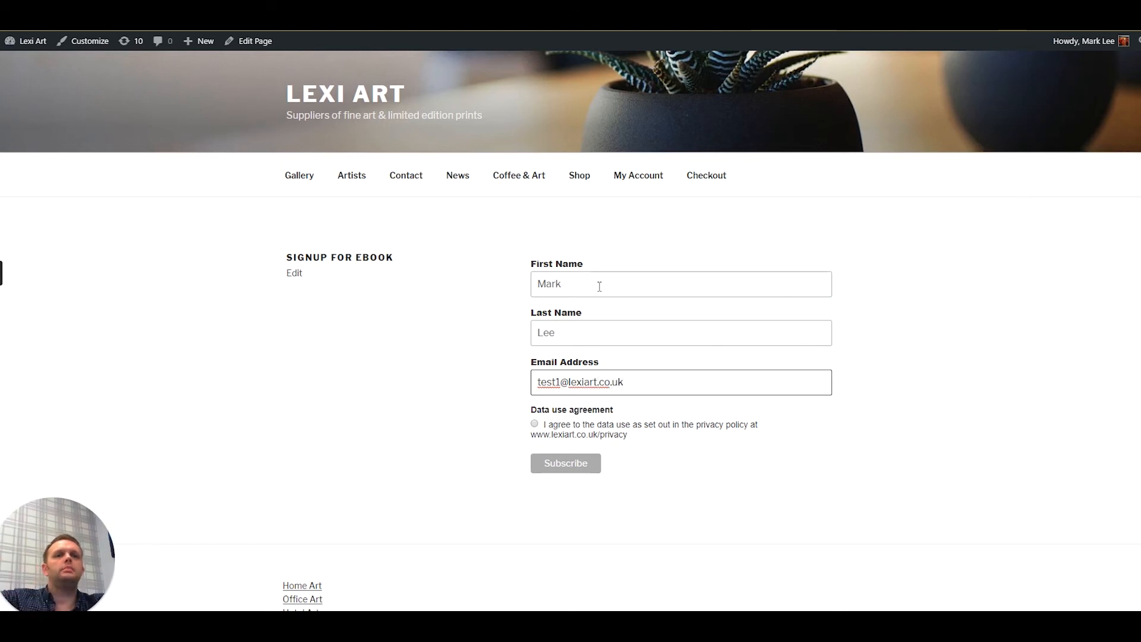
left_click(534, 423)
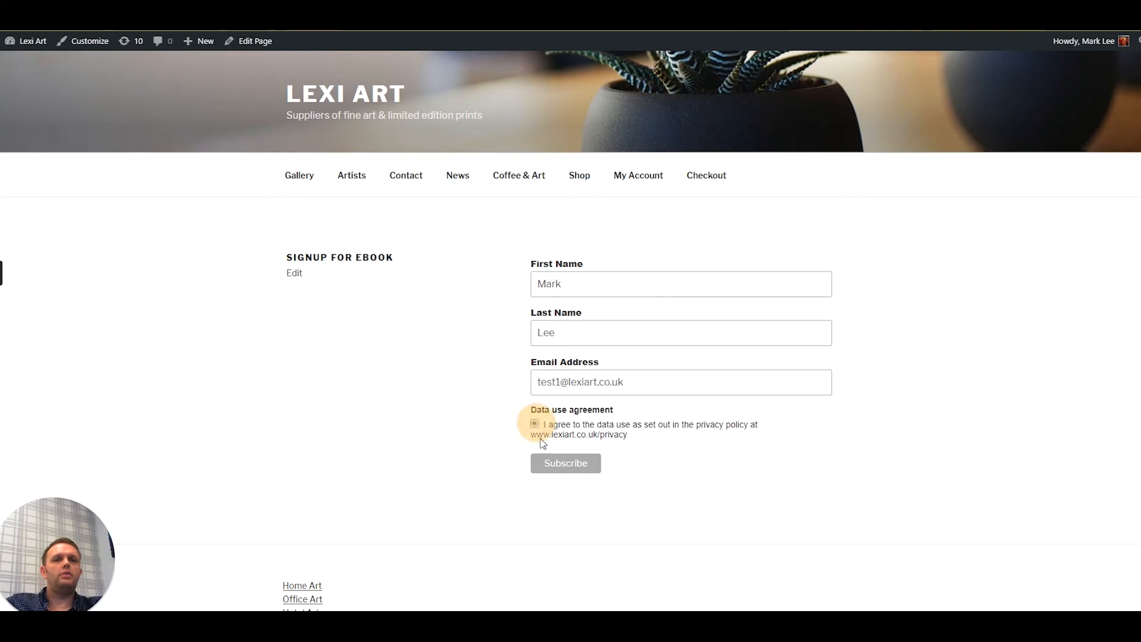
left_click(565, 470)
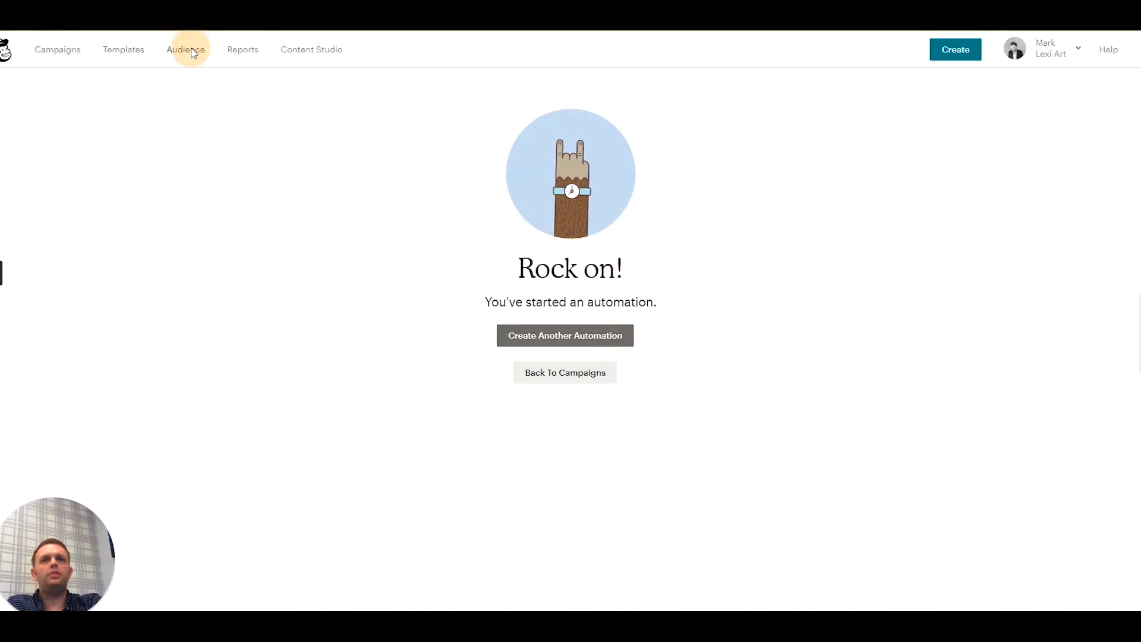
- In Mailchimp, view the Lexi Art audience's contacts sorted by e-mail address and check the test subscriber's Freebie Offer group and tags
left_click(193, 54)
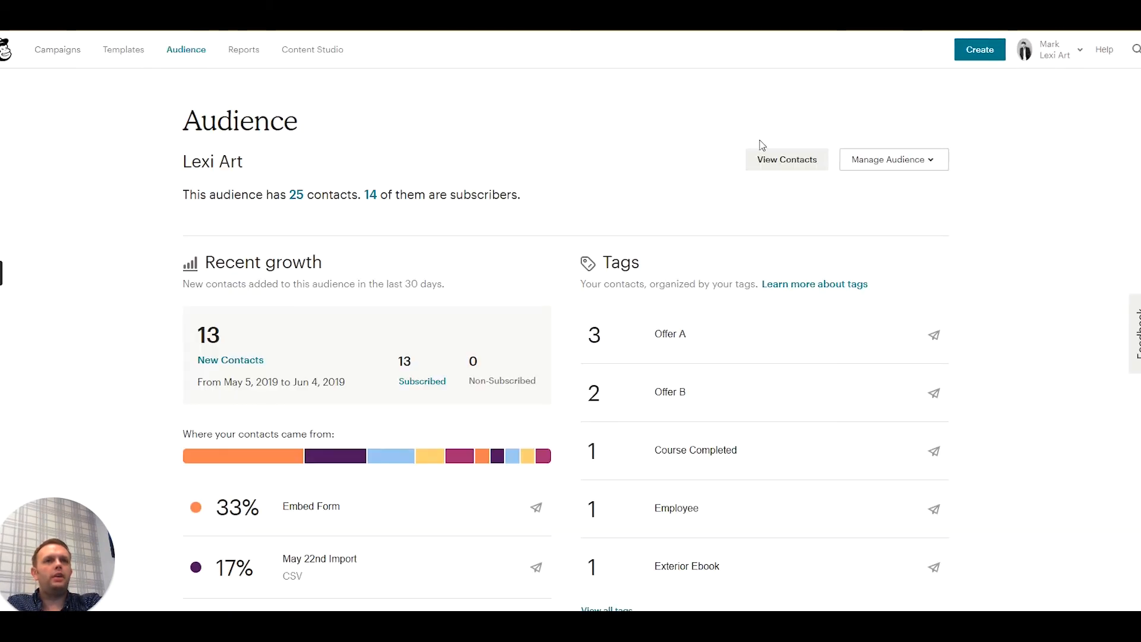
left_click(776, 162)
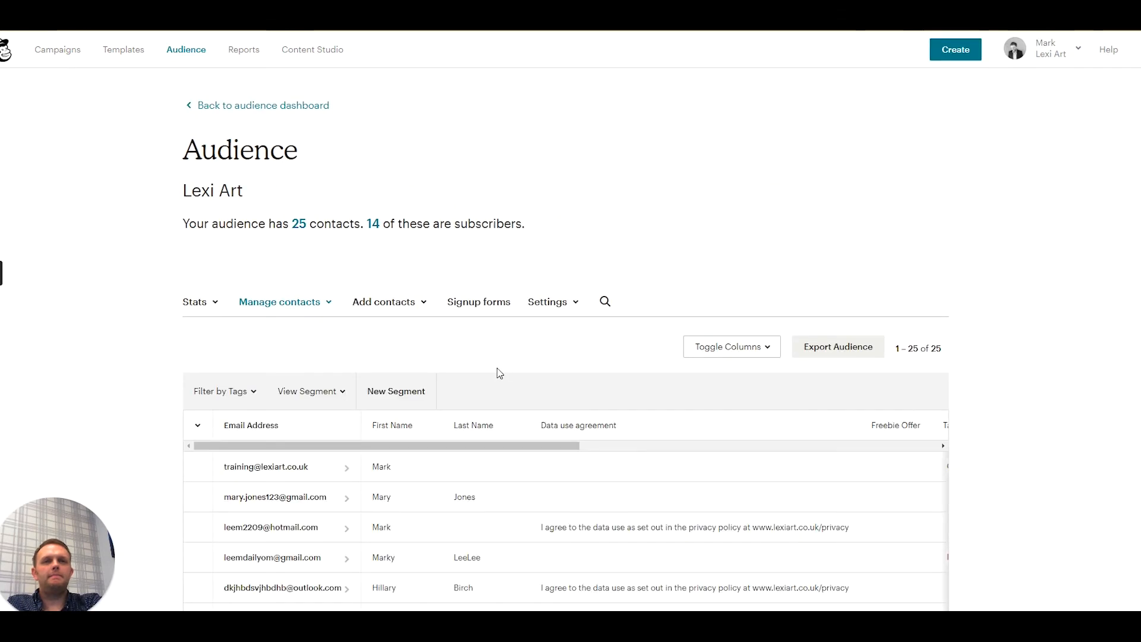
left_click(265, 425)
scroll(294, 411, "down", 1)
scroll(294, 408, "down", 10)
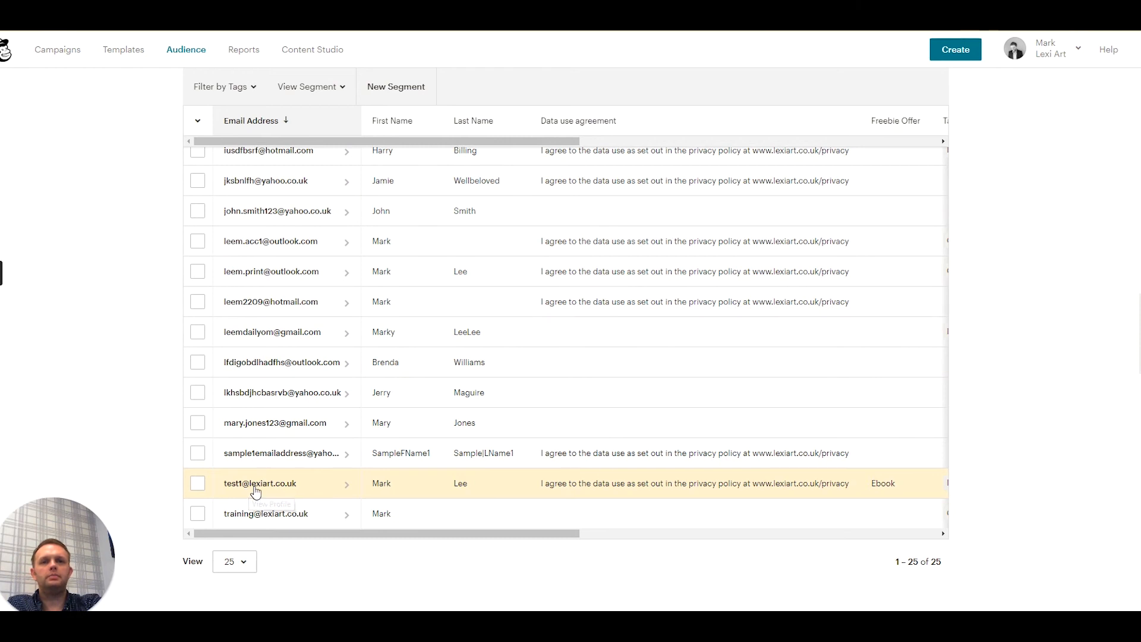
left_click_drag(268, 534, 438, 515)
scroll(521, 478, "up", 10)
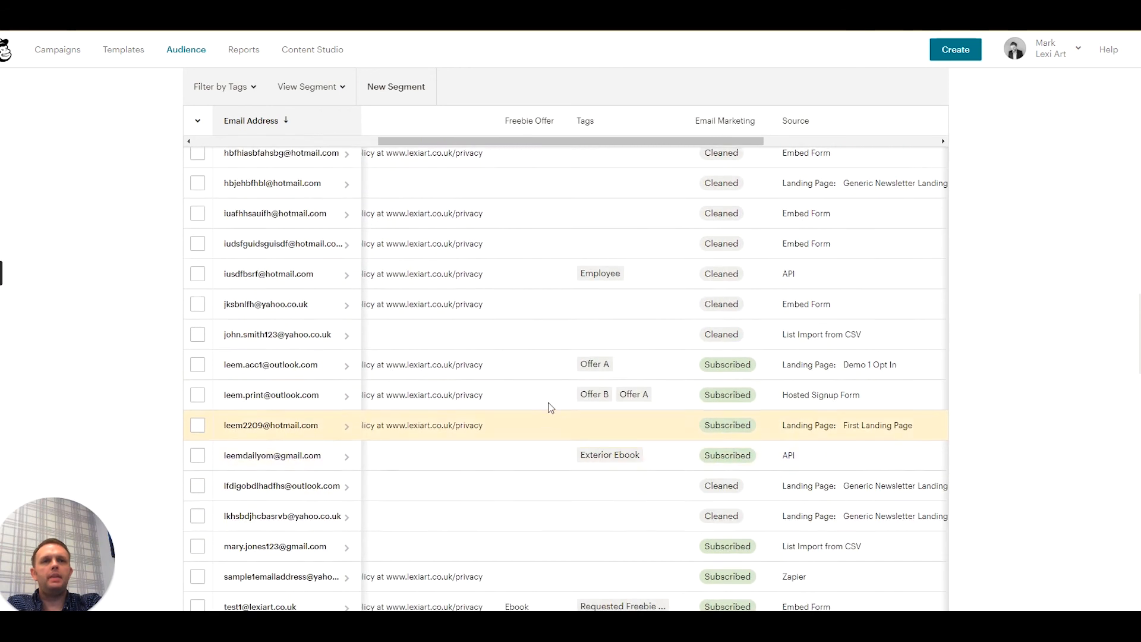
scroll(539, 261, "down", 5)
scroll(539, 262, "down", 3)
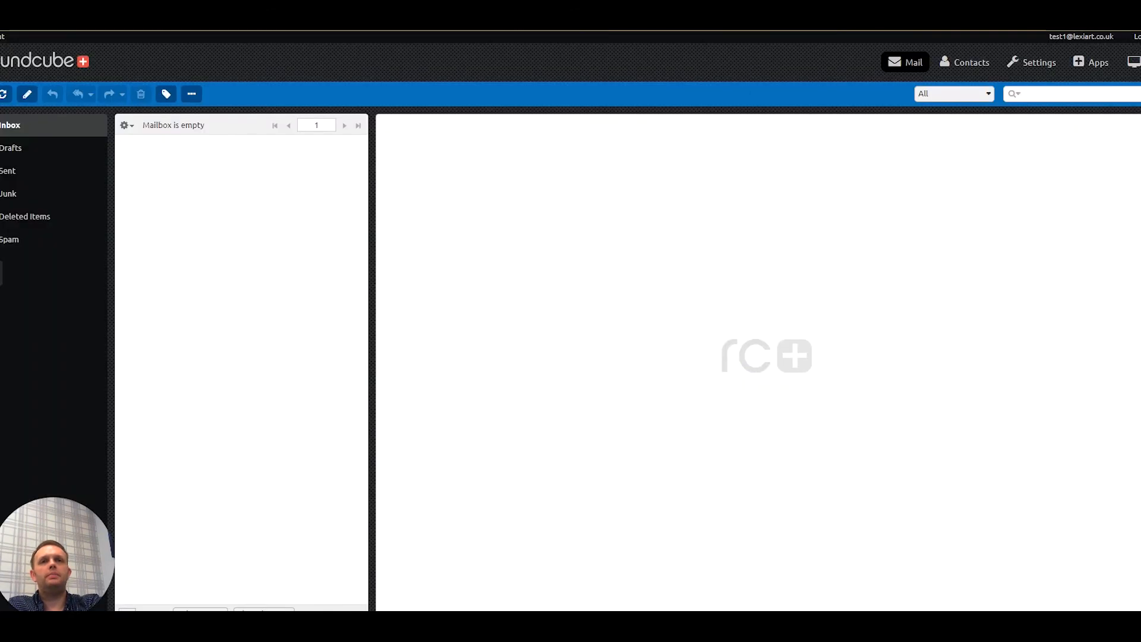
- Refresh the Roundcube test inbox, open the "Here's your ebook" message with its images displayed, and follow the DOWNLOAD link
left_click(4, 94)
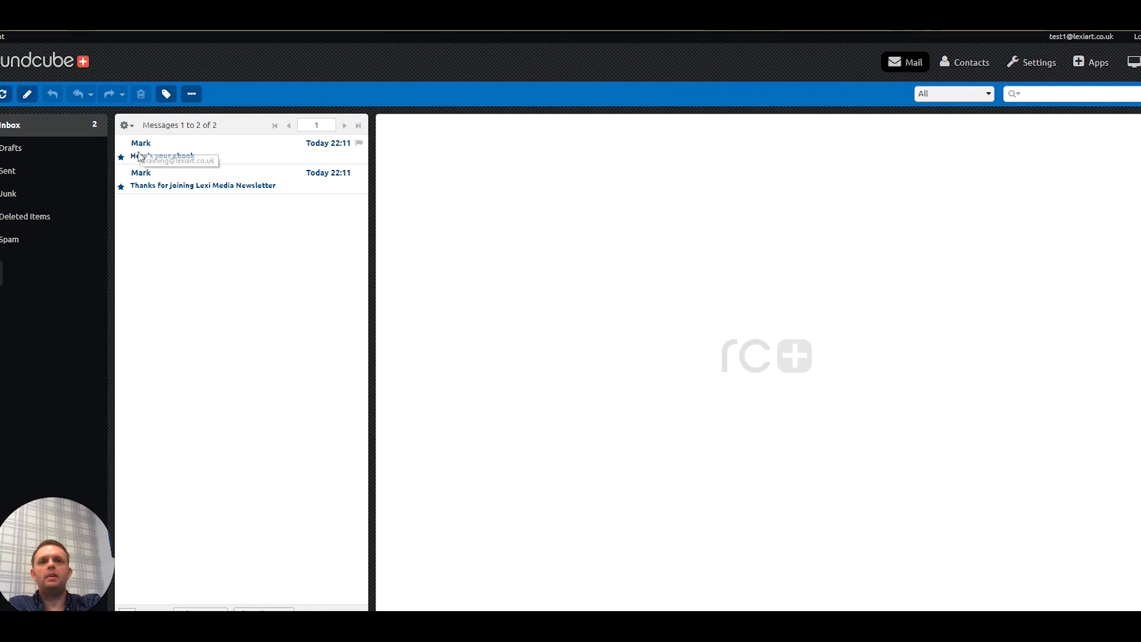
left_click(154, 156)
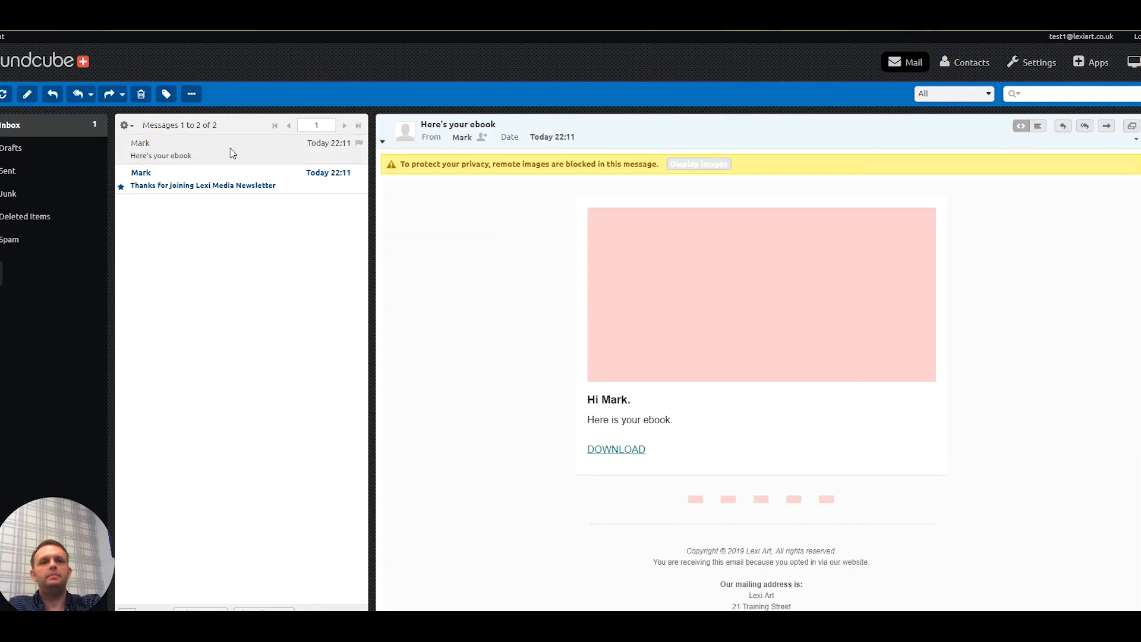
left_click(697, 162)
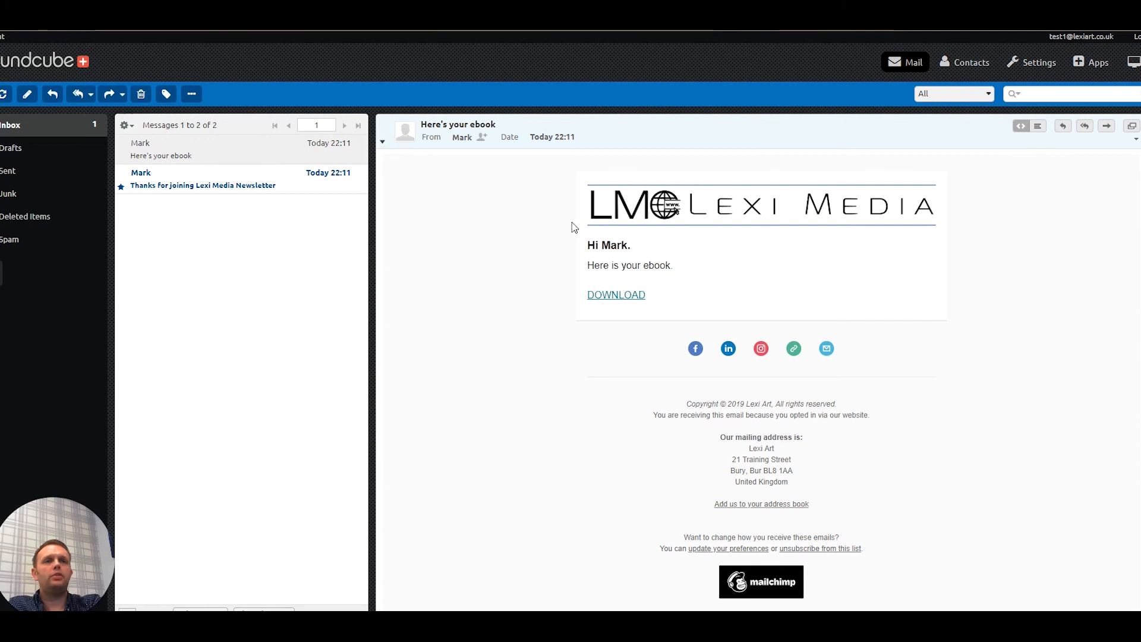
left_click(612, 296)
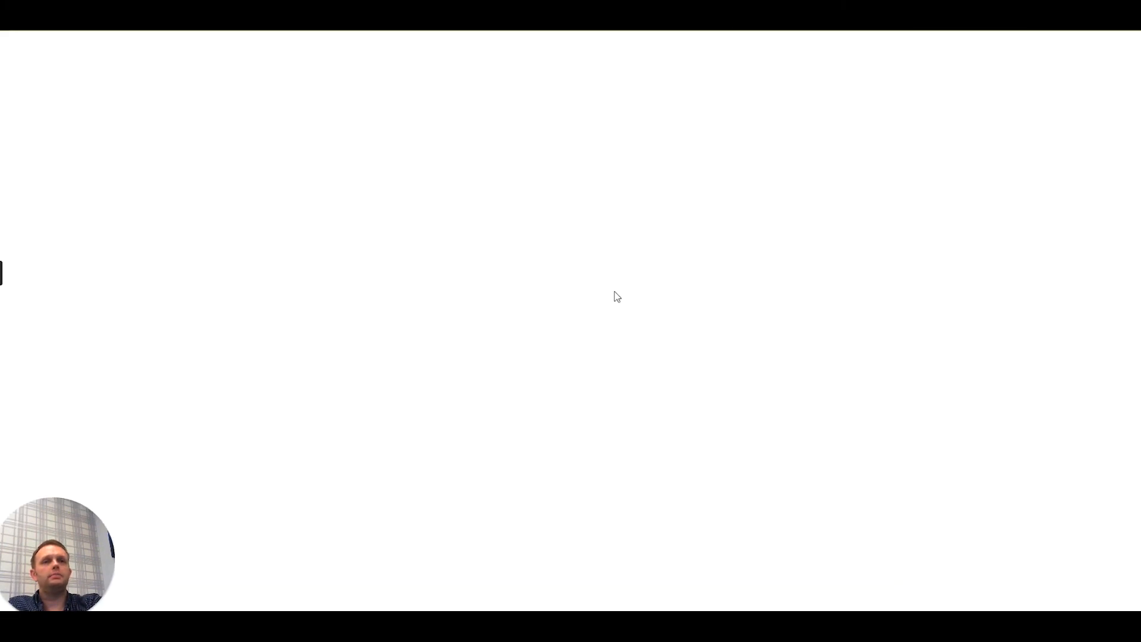